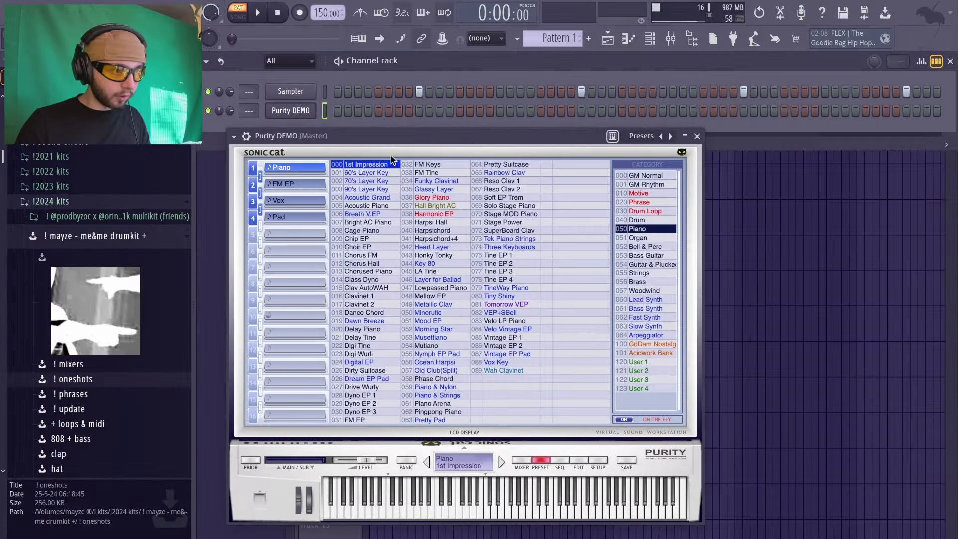
Audition FM Keys and choose a Tine EP preset in Purity's Piano category
click(433, 164)
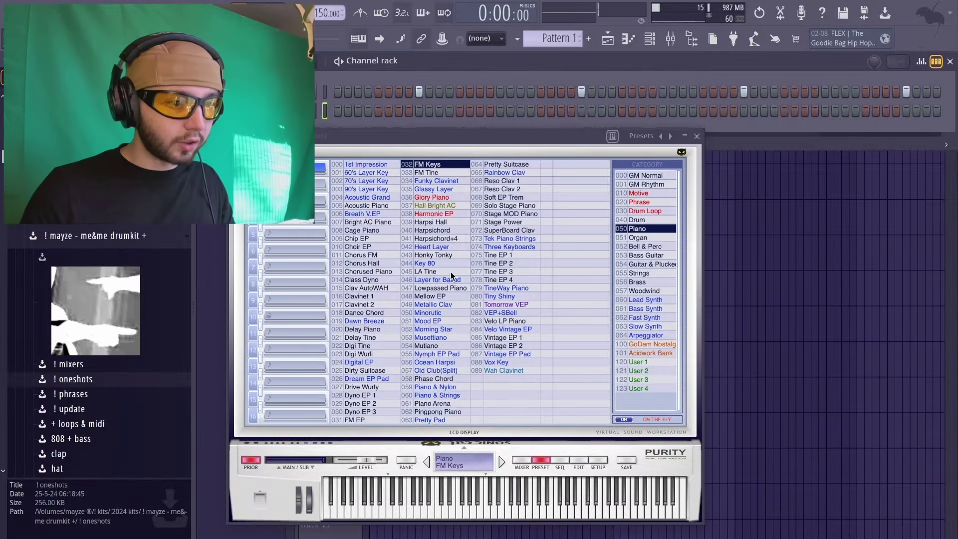
click(507, 258)
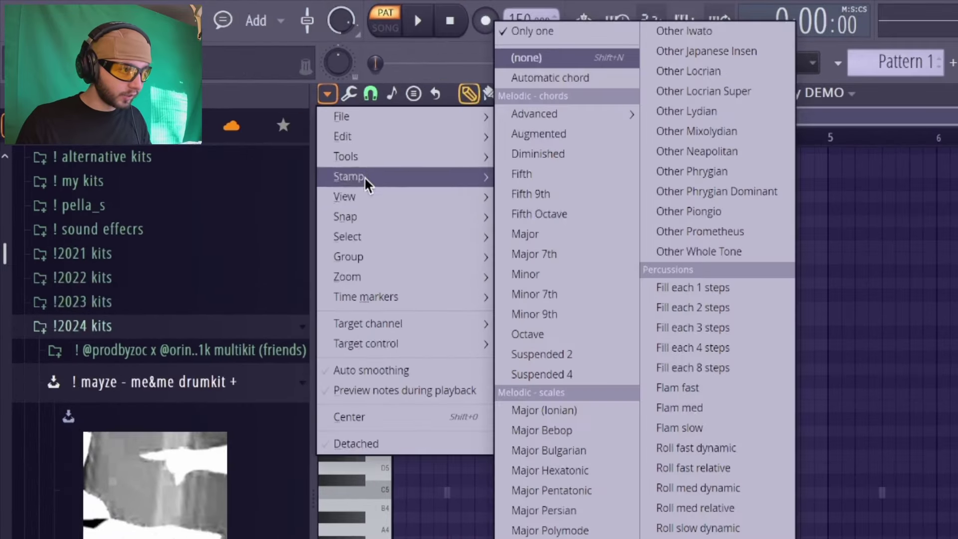
Set the piano roll's scale highlighting to G Minor Natural (Aeolian)
mouse_move(363, 197)
mouse_move(596, 505)
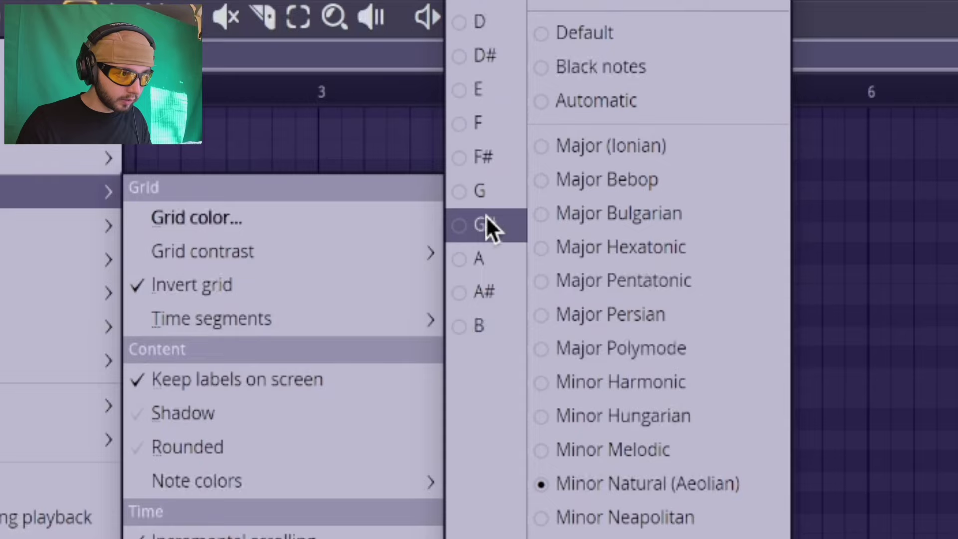
right_click(713, 197)
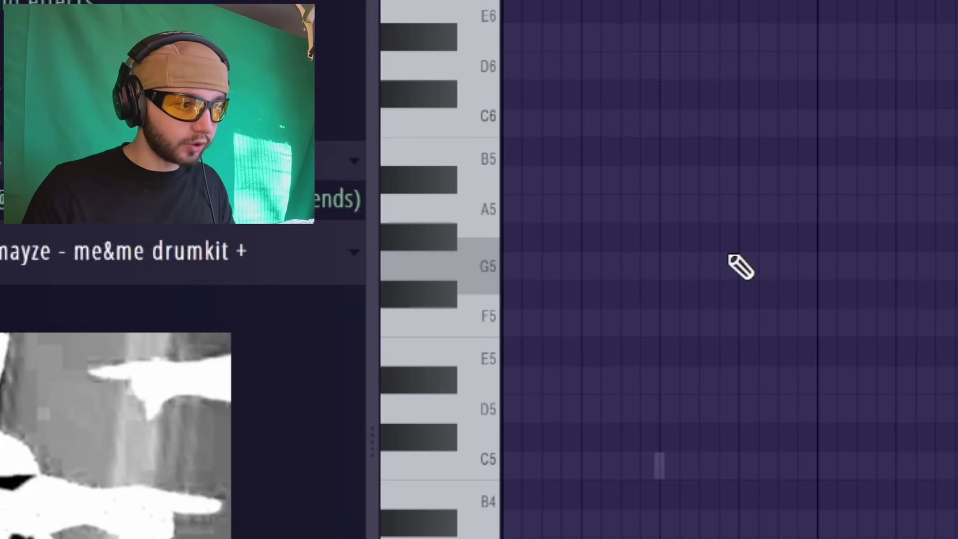
Draw a rising three-note line in the piano roll: C5 at the start of bar 1, D5 after it, and G5 before bar 2
click(737, 266)
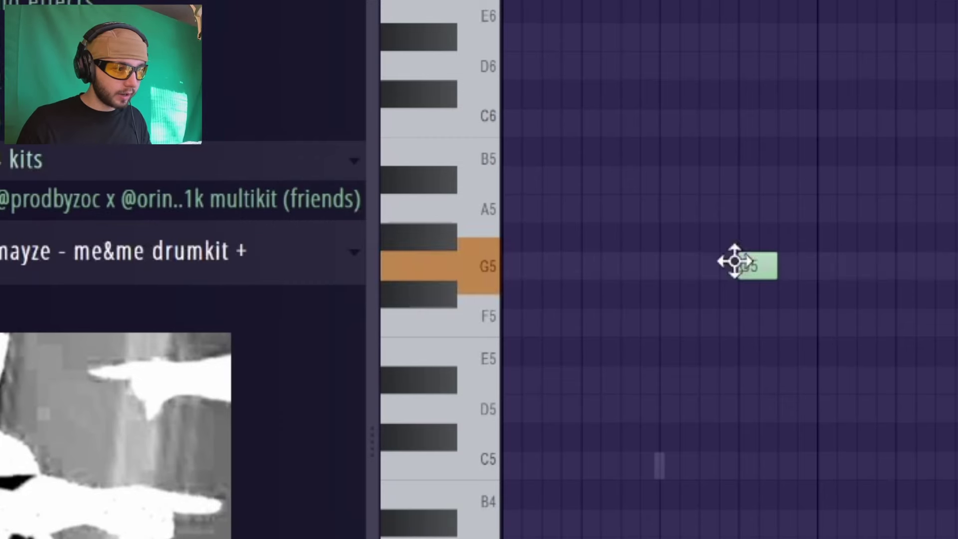
click(292, 263)
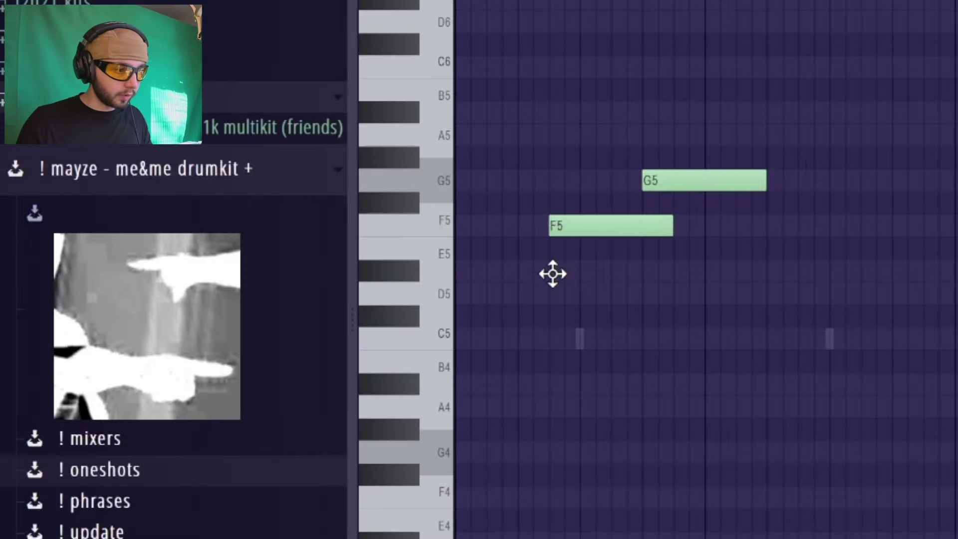
click(291, 284)
click(292, 295)
click(292, 316)
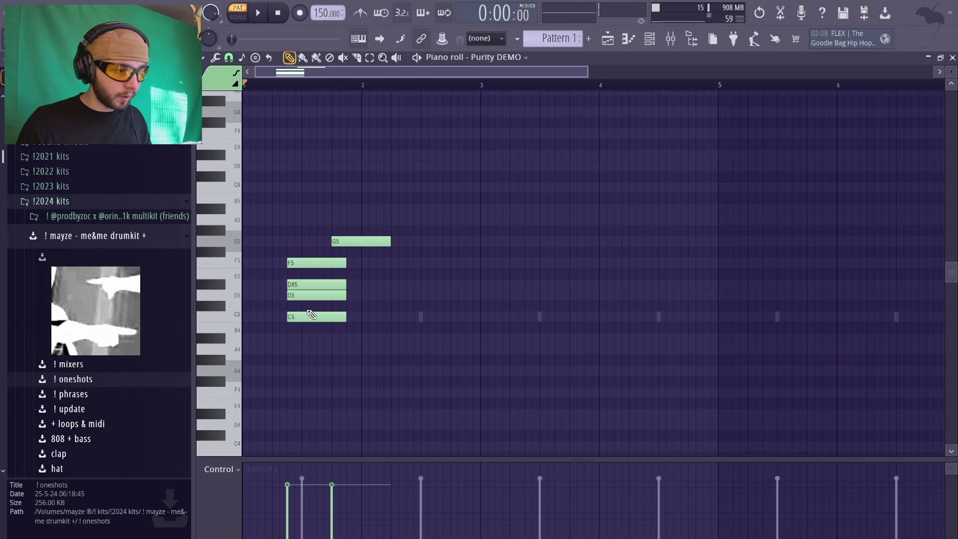
click(245, 316)
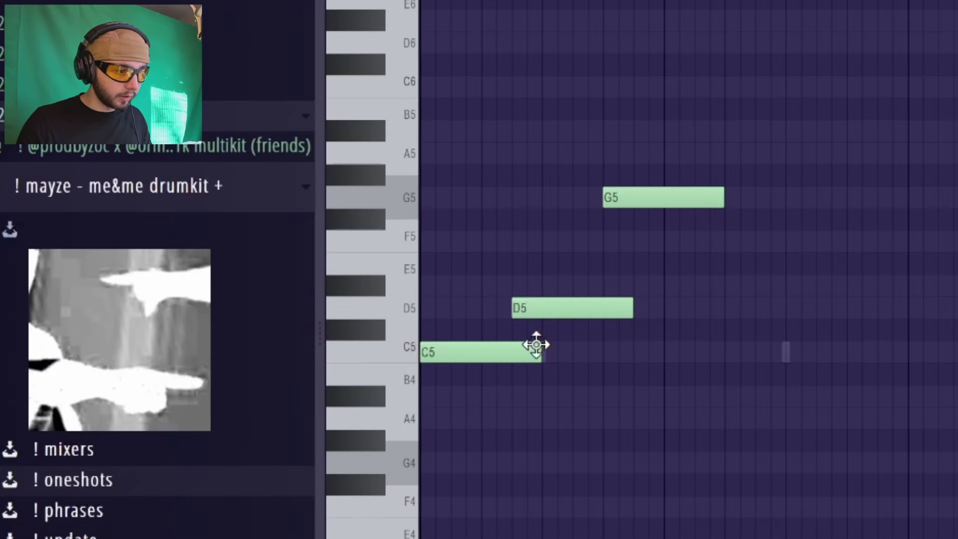
Shorten the C5 and D5 notes so they no longer overlap, and duplicate the three-note line to start at bar 3
drag(532, 346, 502, 345)
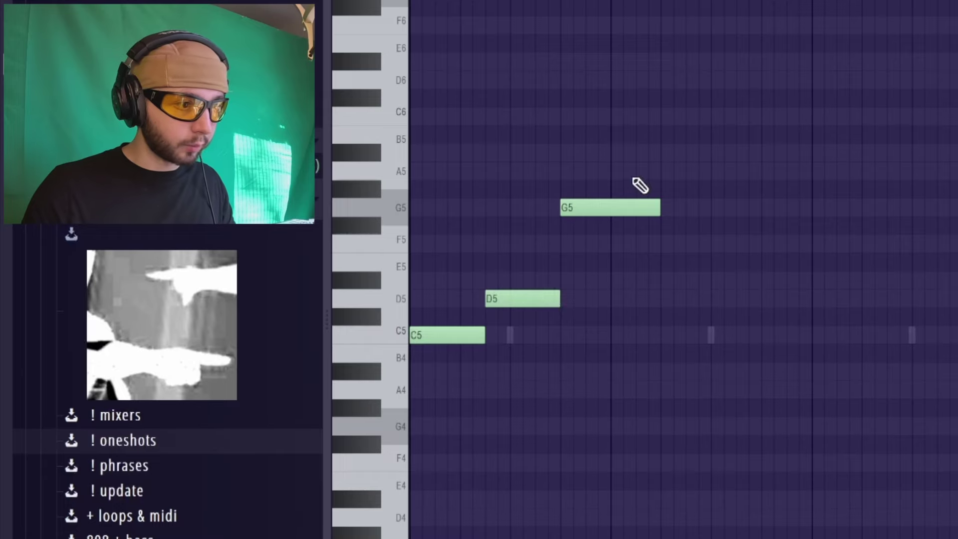
drag(633, 178, 449, 340)
key(super+b)
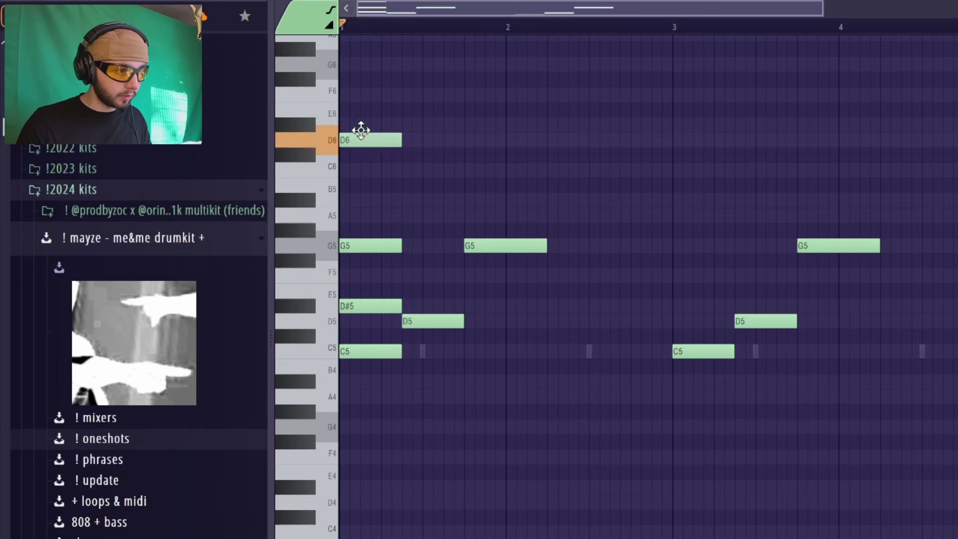
Stack A5, C6 and F6 above the first D5 note to form the second chord, and play it back
click(419, 271)
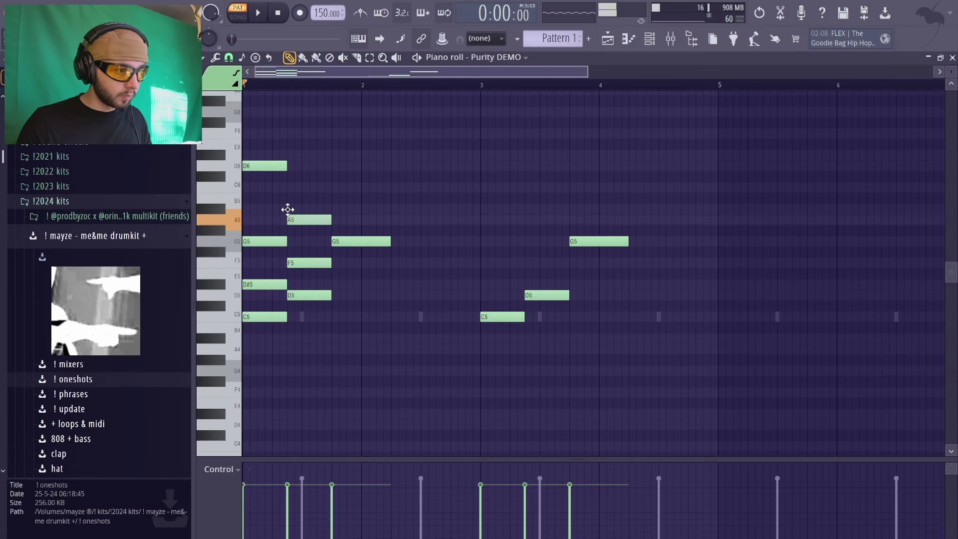
key(space)
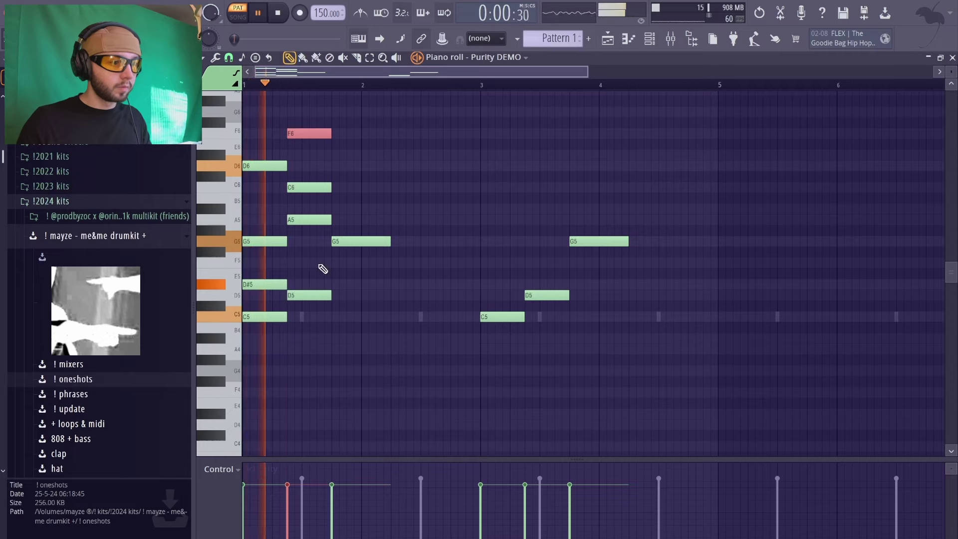
super+click(392, 281)
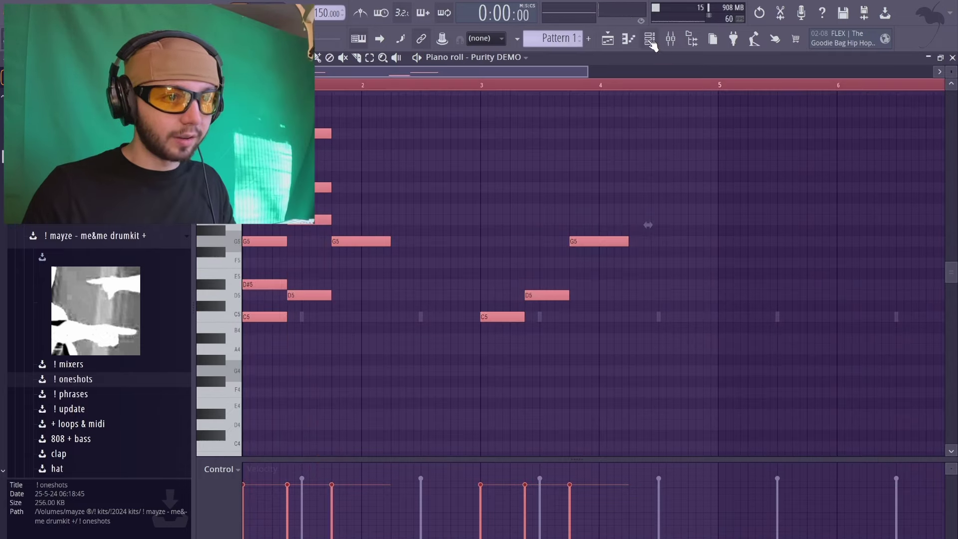
click(649, 41)
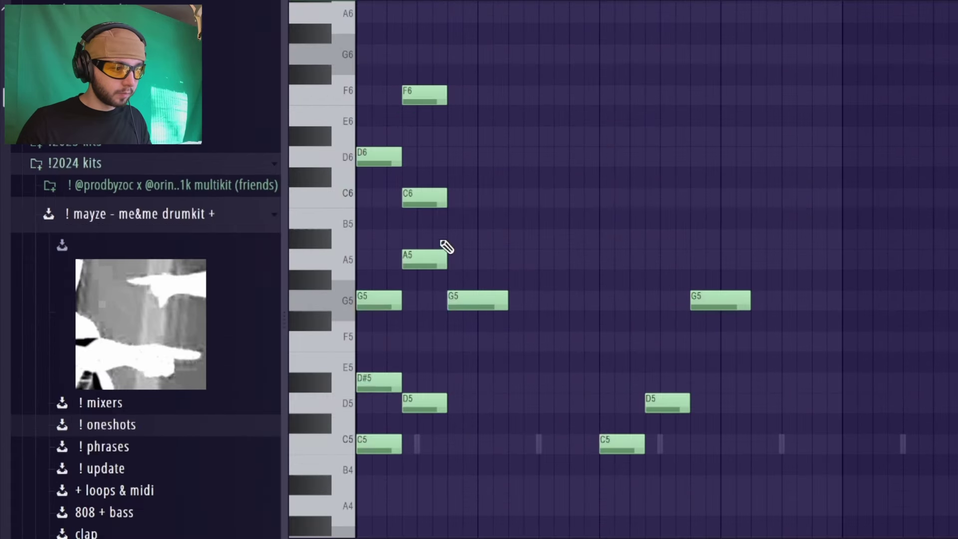
Stack A#5, D6 and F6 above the first long G5 note to form the third chord, and play the phrase
click(446, 238)
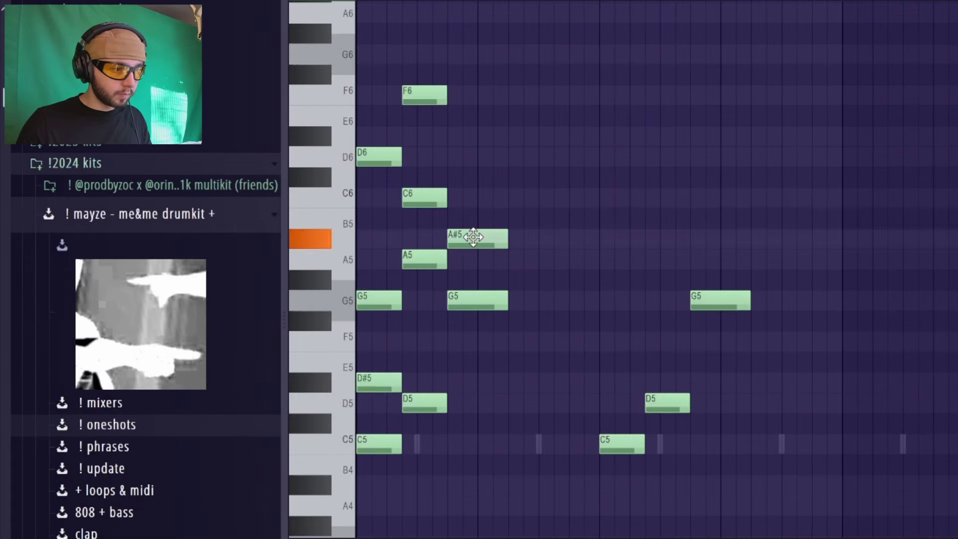
drag(437, 170, 453, 143)
drag(449, 70, 453, 93)
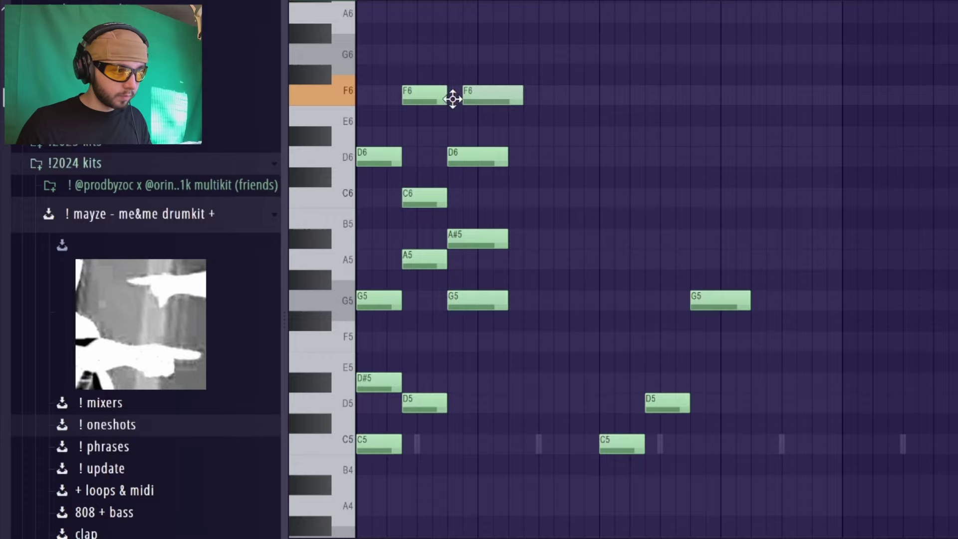
key(space)
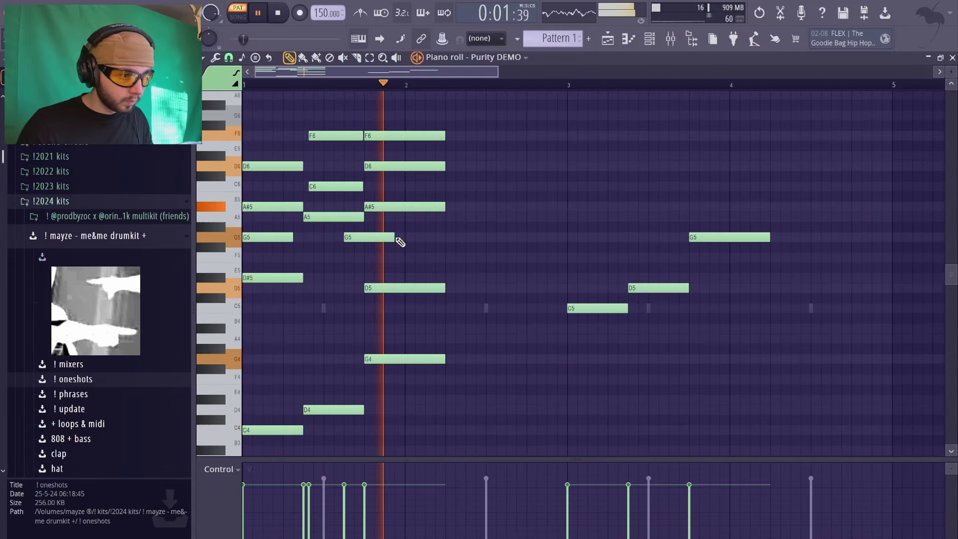
Shorten the G5 passing note to end at the third chord, and place the duplicated chord phrase at bar 3
drag(397, 240, 367, 248)
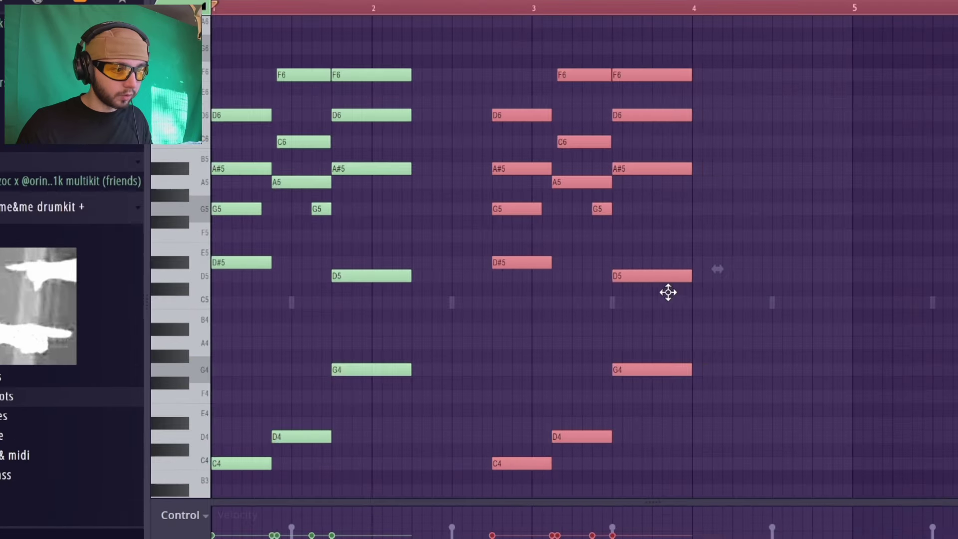
drag(586, 300, 613, 300)
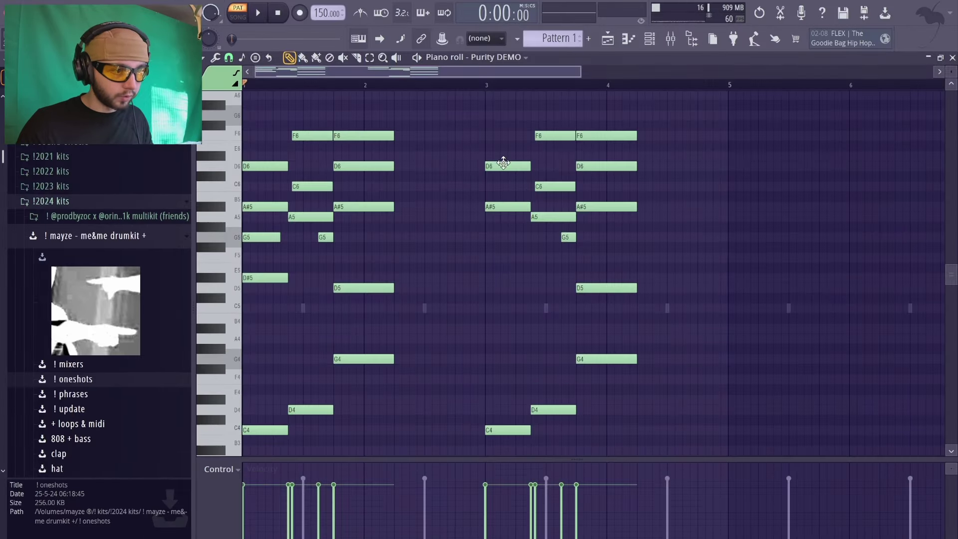
Vary the bar 3 copy by deleting D6 from its first chord and lowering its second chord's F6 to F5
right_click(503, 163)
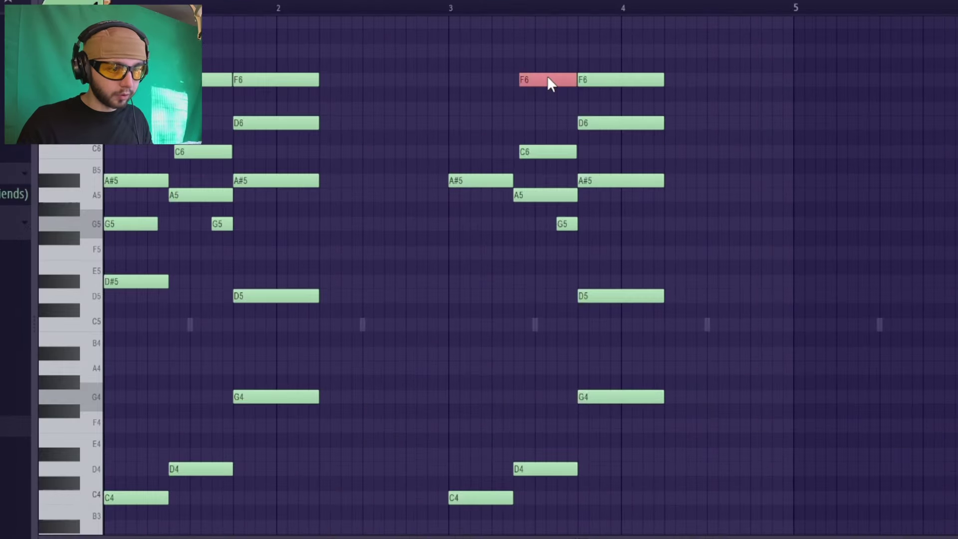
key(ctrl+Down)
key(space)
ctrl+click(752, 263)
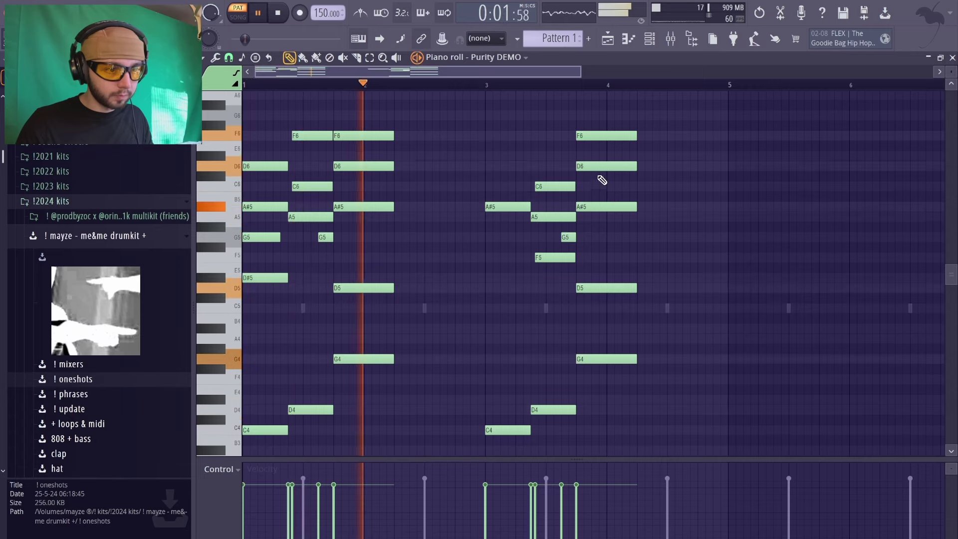
ctrl+scroll(602, 179, down, 1)
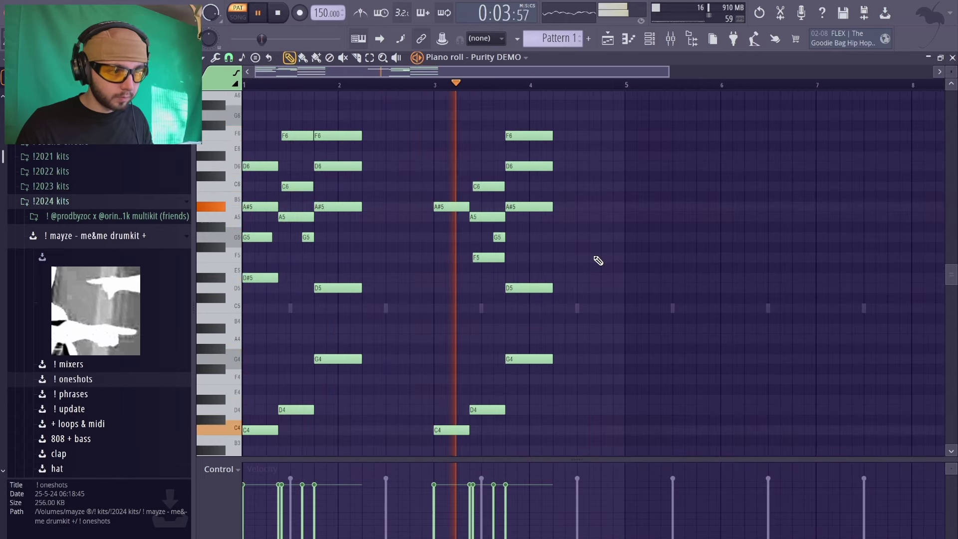
key(space)
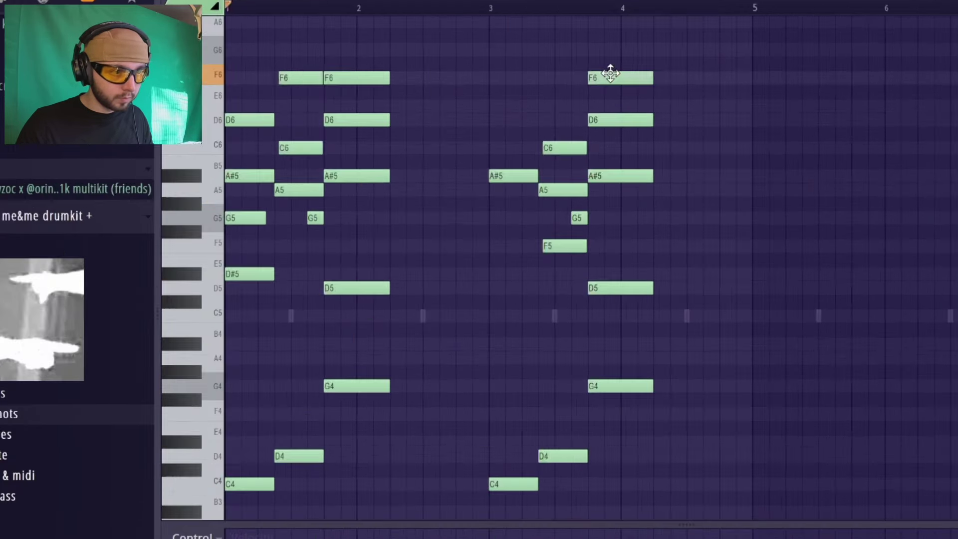
Raise the last chord's F6 to G6, and add a closing G5 and C6 pair ending at bar 5
drag(616, 75, 616, 50)
key(space)
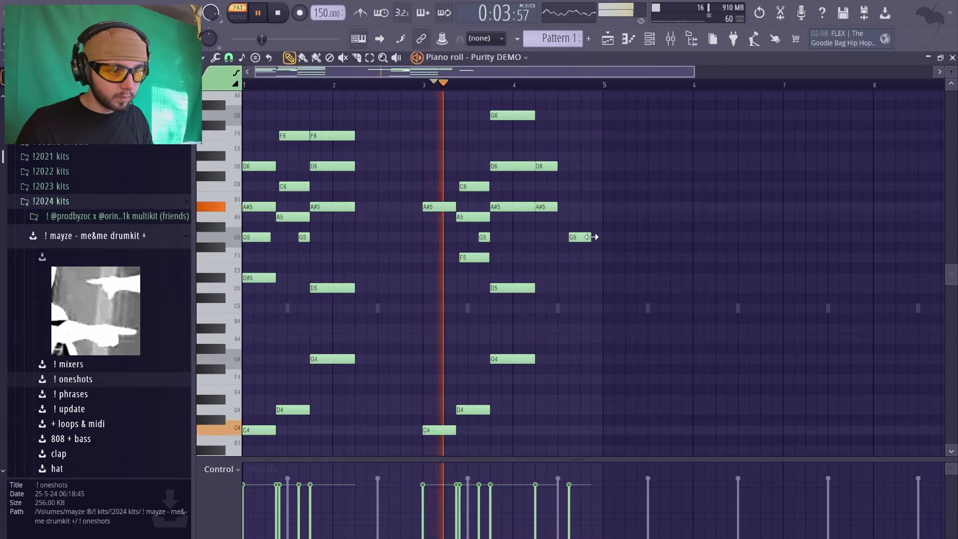
drag(593, 238, 605, 238)
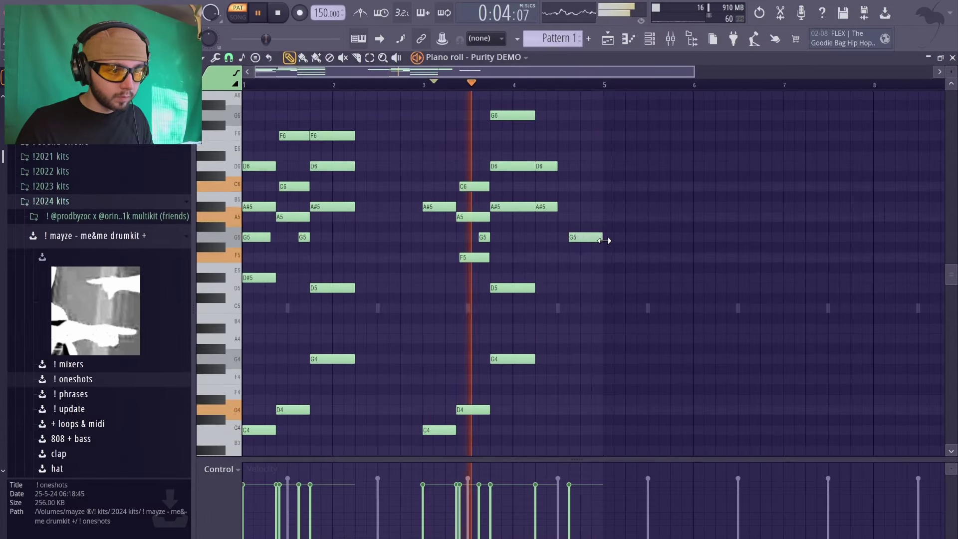
click(573, 186)
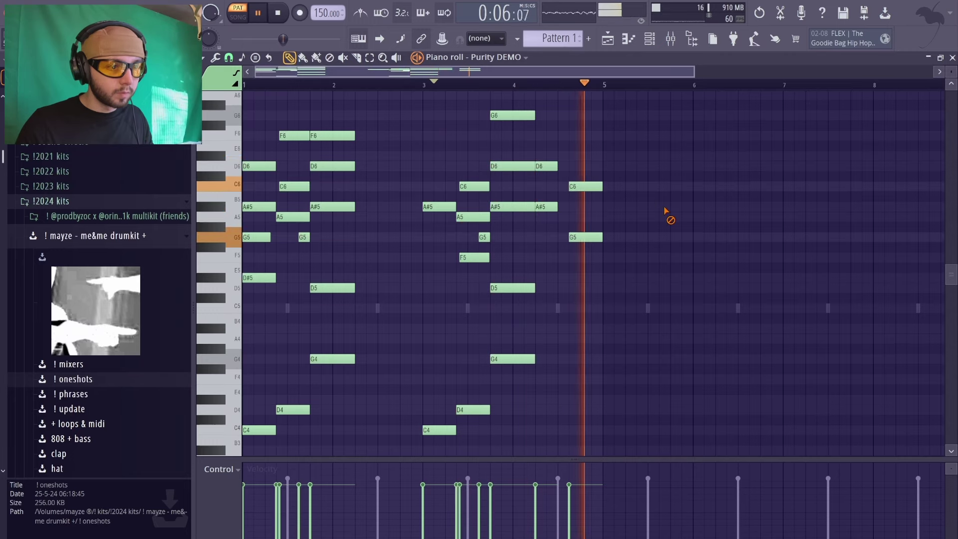
Duplicate the whole four-bar chord progression into bars 5 to 8
key(ctrl+a)
key(ctrl+d)
key(ctrl+b)
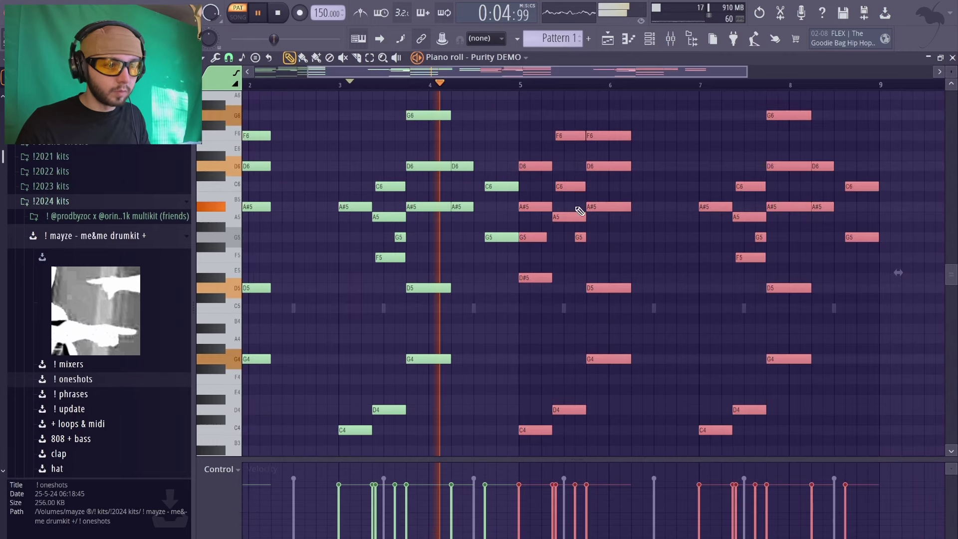
key(ctrl+d)
key(ctrl+a)
right_click(654, 260)
key(ctrl+a)
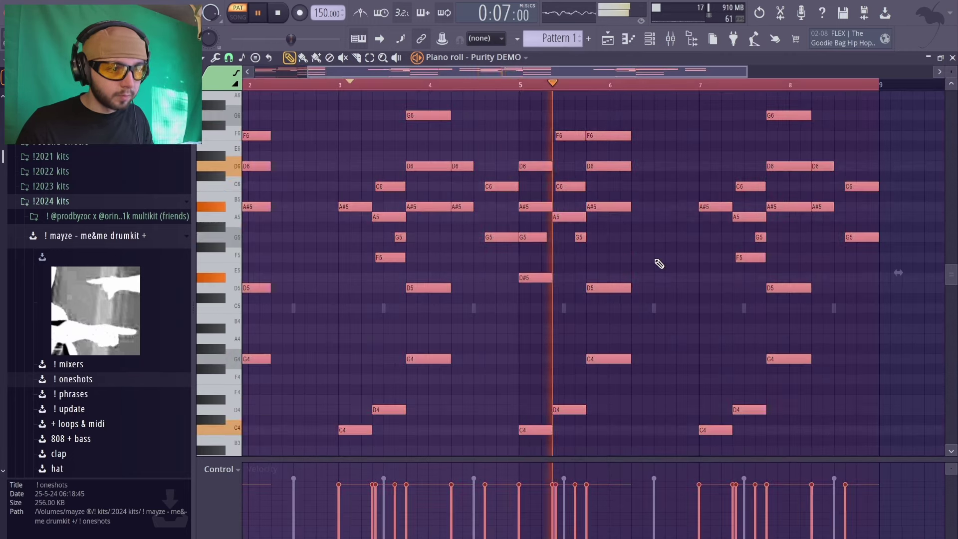
right_click(654, 260)
Lower the velocity of all the notes in the pattern together
scroll(657, 262, down, 2)
key(ctrl+a)
right_click(644, 257)
key(ctrl+a)
right_click(644, 259)
key(ctrl+a)
right_click(644, 260)
key(ctrl+a)
right_click(644, 261)
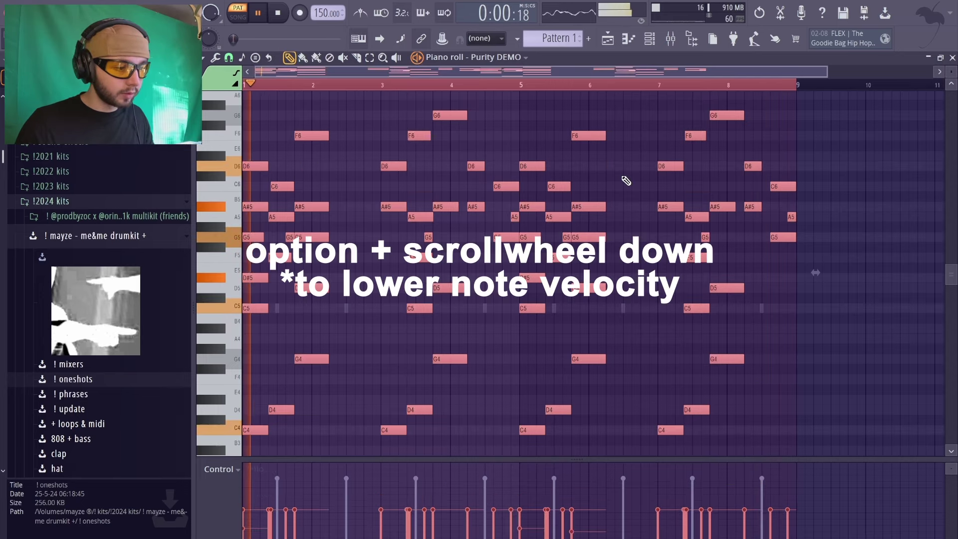
scroll(622, 177, down, 3)
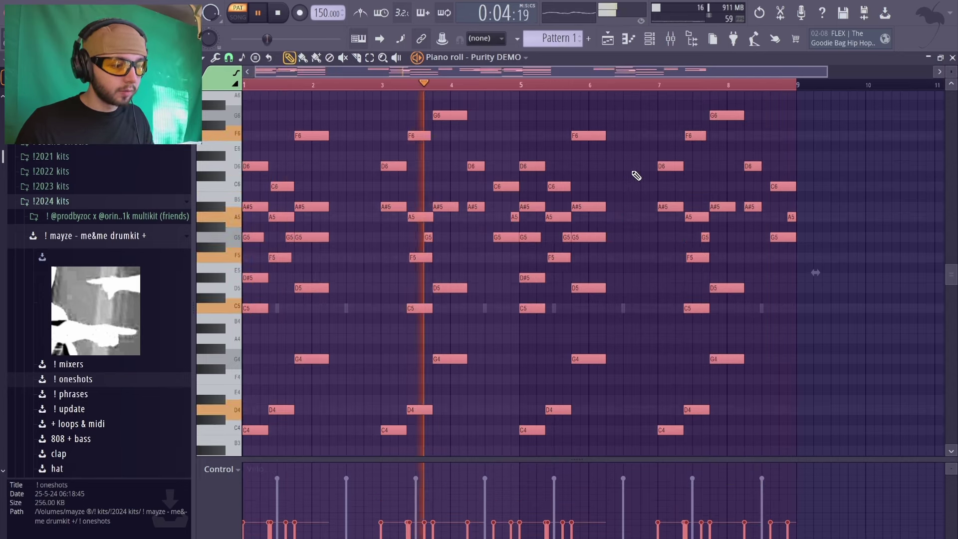
right_click(629, 173)
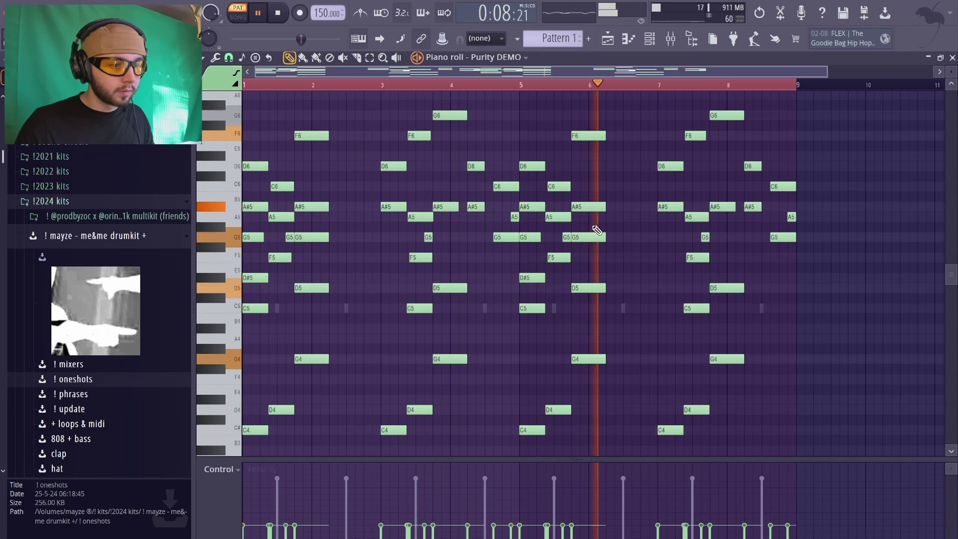
Add G5 and F5 to the chords that start just before bars 4 and 8, matching their length
click(719, 237)
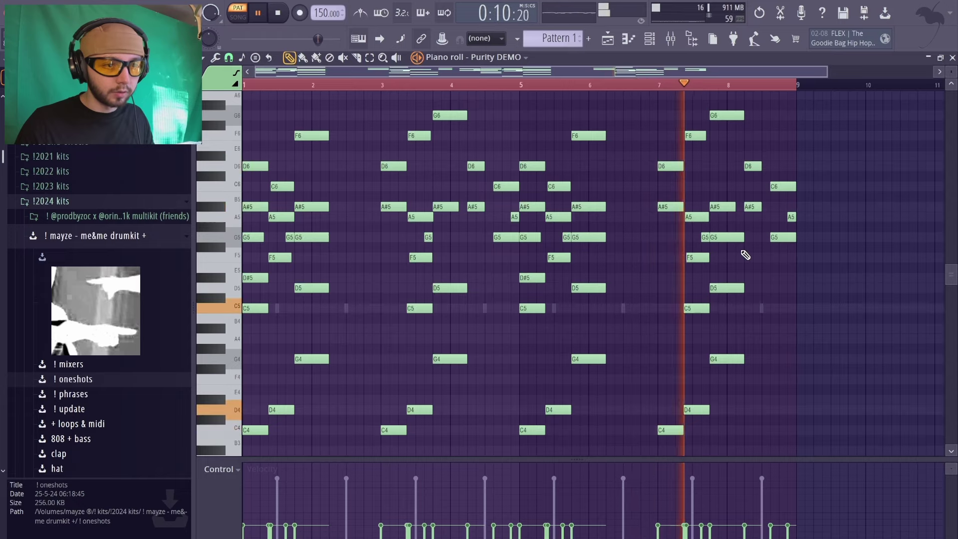
click(438, 238)
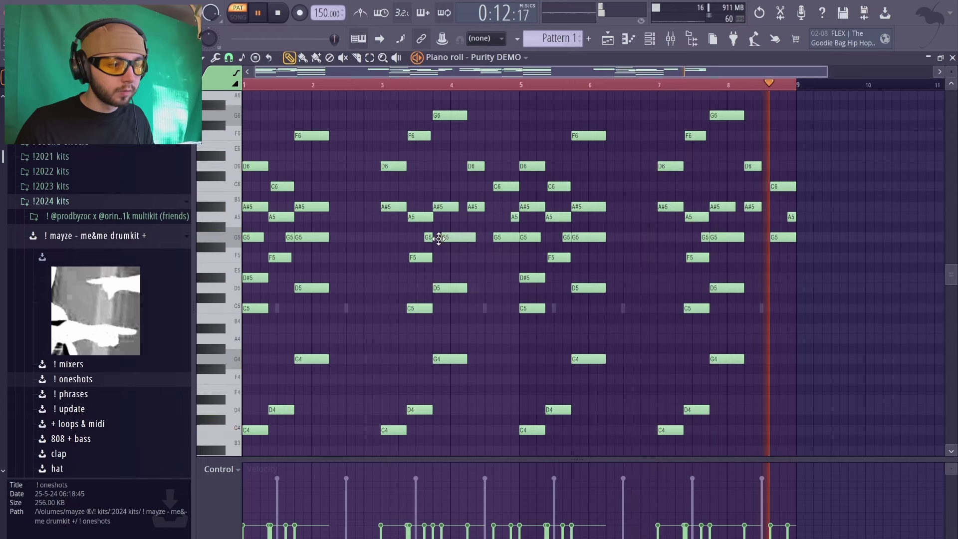
click(451, 257)
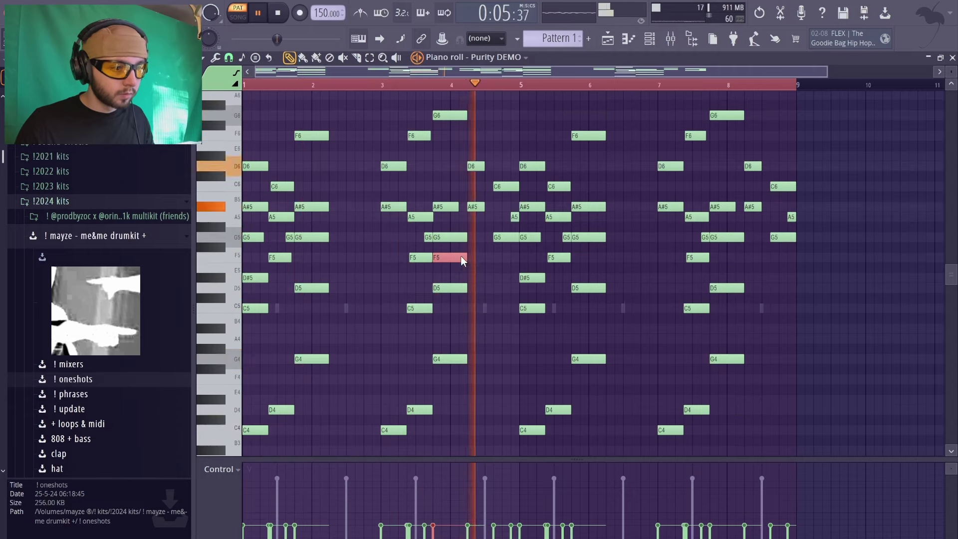
click(718, 258)
drag(722, 271, 727, 272)
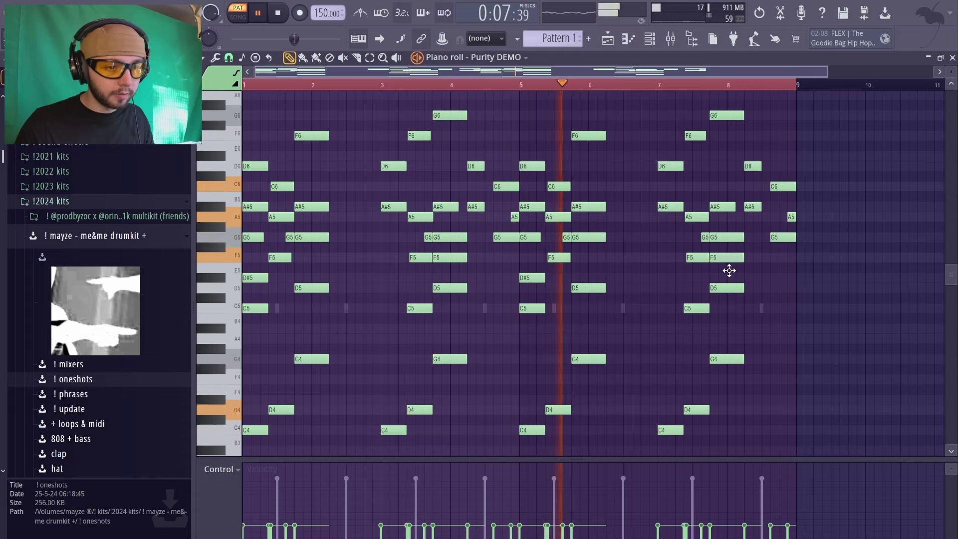
Lower the D6 following bar 4 by an octave to D5, and replace the matching D6 after bar 8 with D5
key(ctrl+Down)
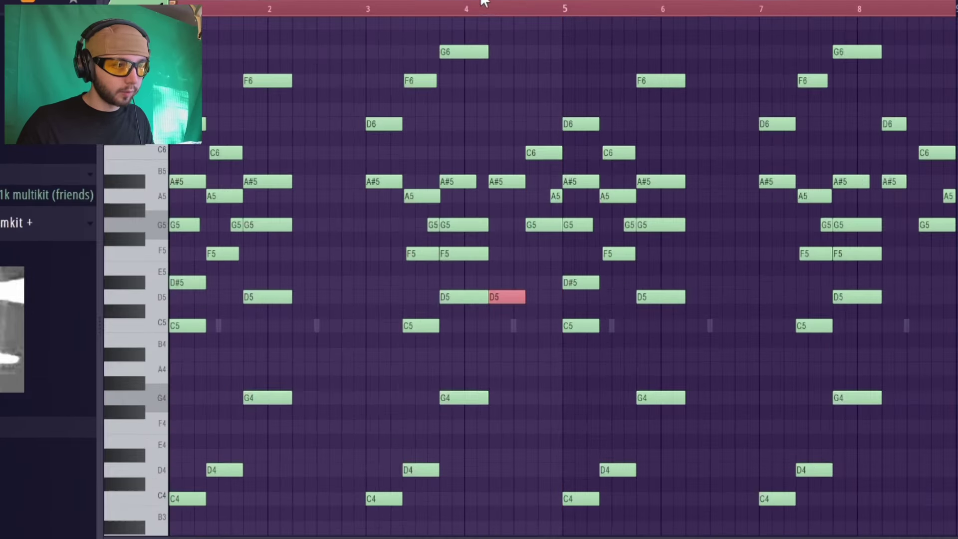
click(471, 6)
key(space)
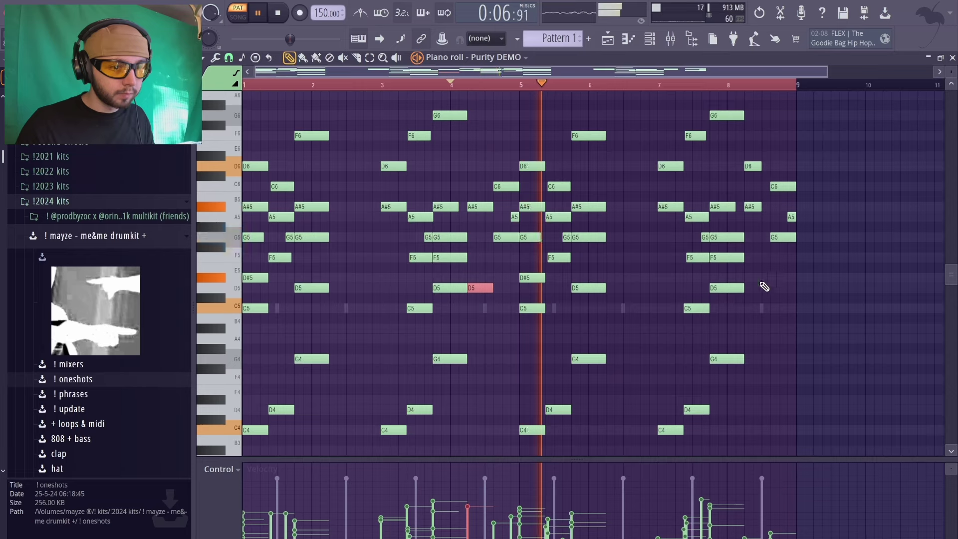
click(763, 287)
right_click(752, 167)
Place G5 notes under the A#5 notes following bars 4 and 8, restoring A#5 in both spots, and select all notes
drag(751, 204, 751, 240)
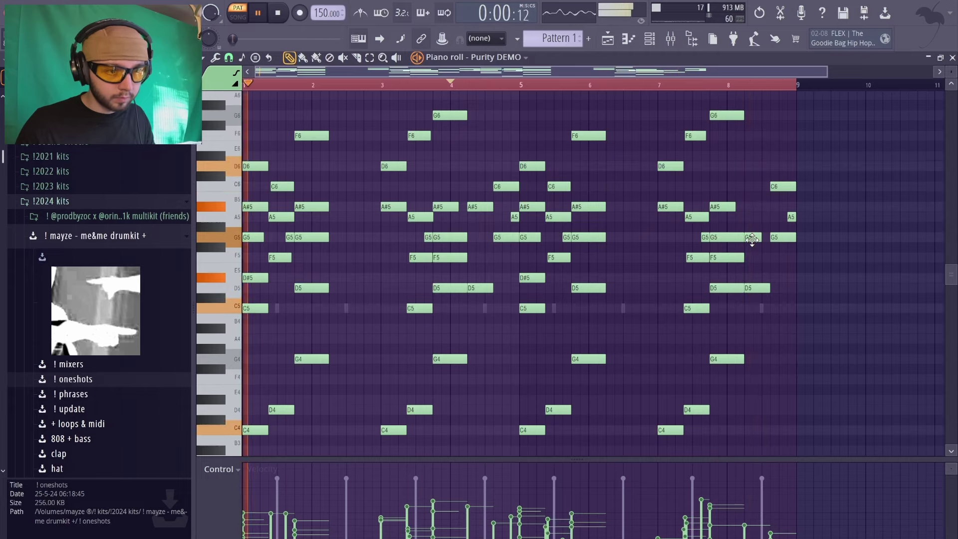
drag(479, 206, 479, 240)
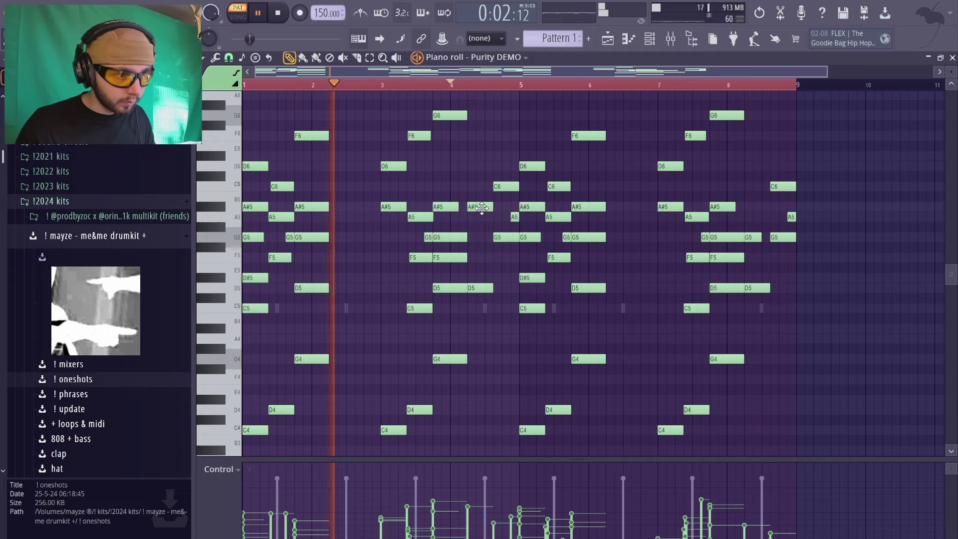
click(473, 207)
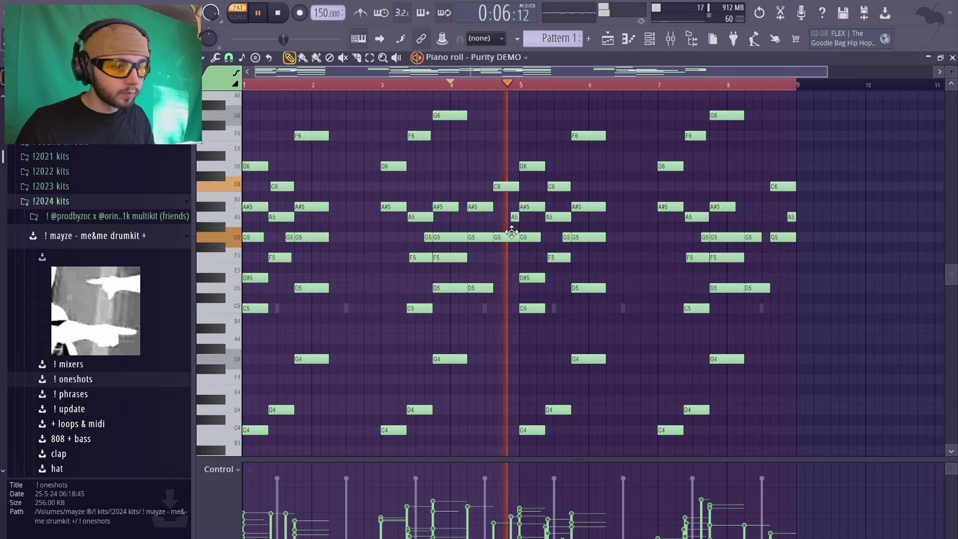
click(745, 206)
key(ctrl+a)
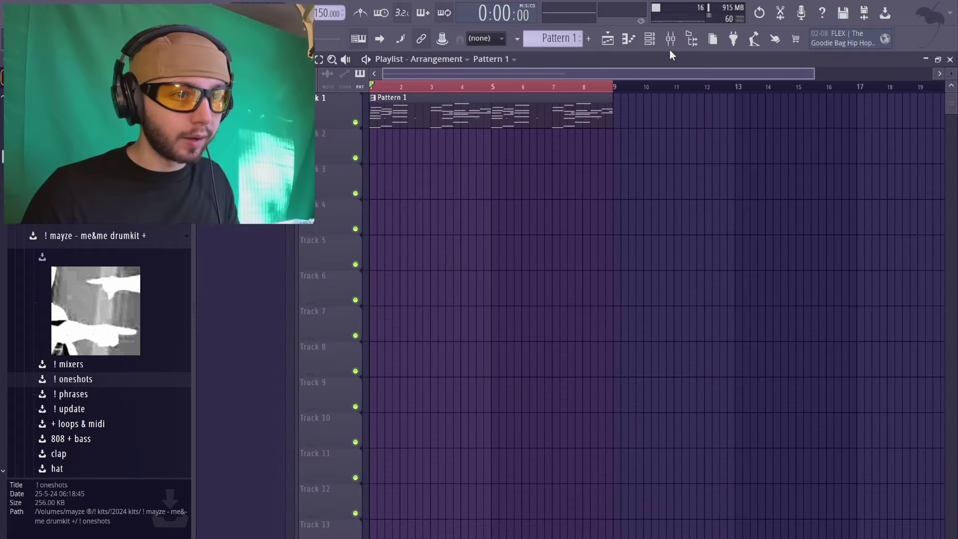
Render mixer Insert 1 to an audio clip on playlist Track 2 and close the clip's settings
key(F9)
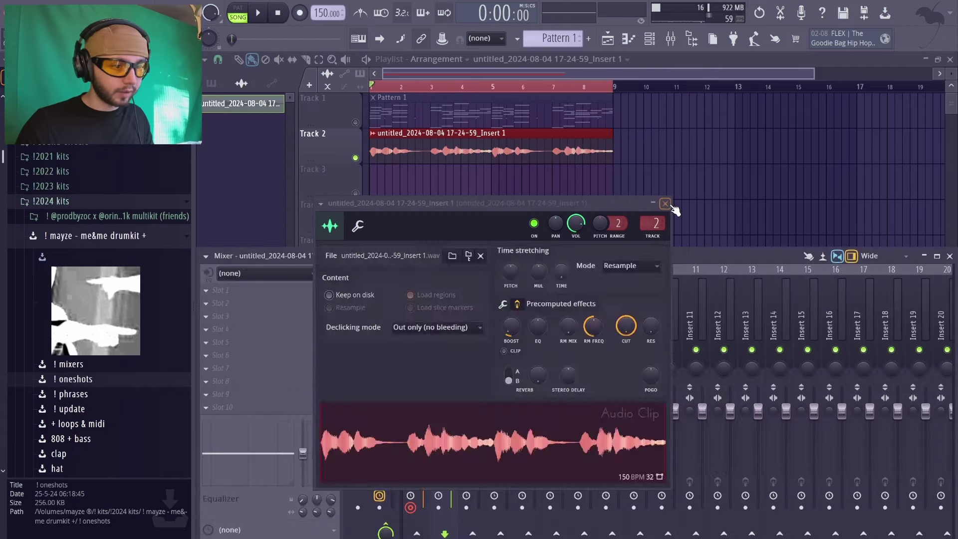
click(666, 204)
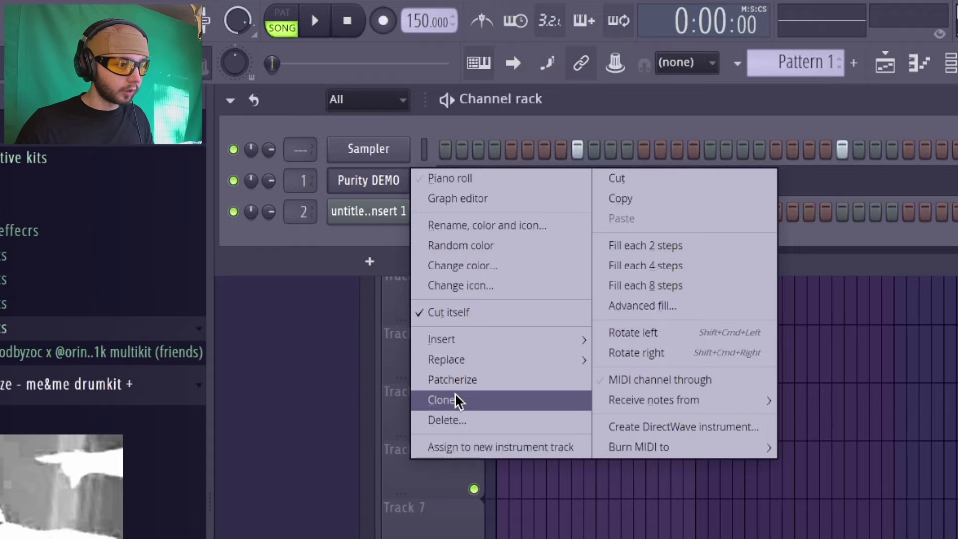
Clone the Purity DEMO channel and load the Fantasy Pad preset from the Fast Synth category in the clone
click(455, 399)
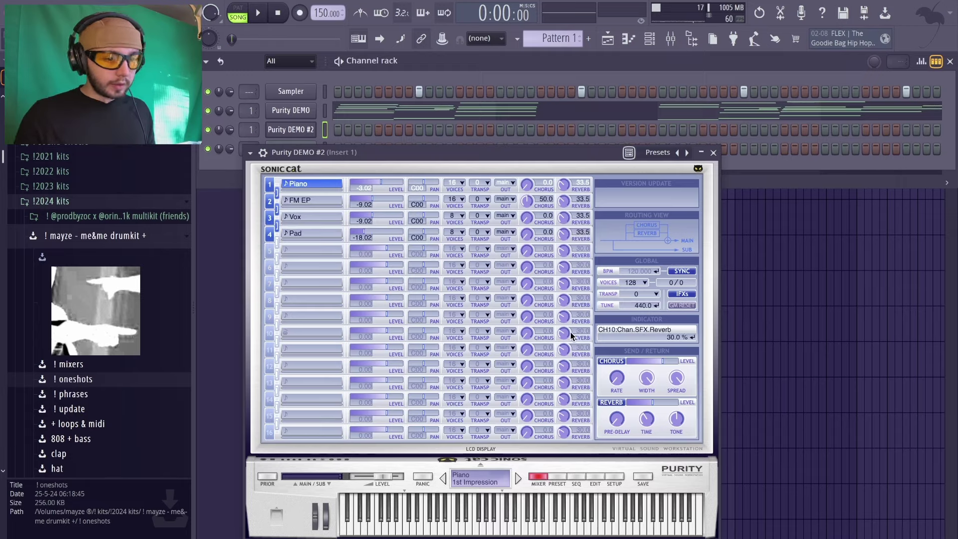
click(558, 475)
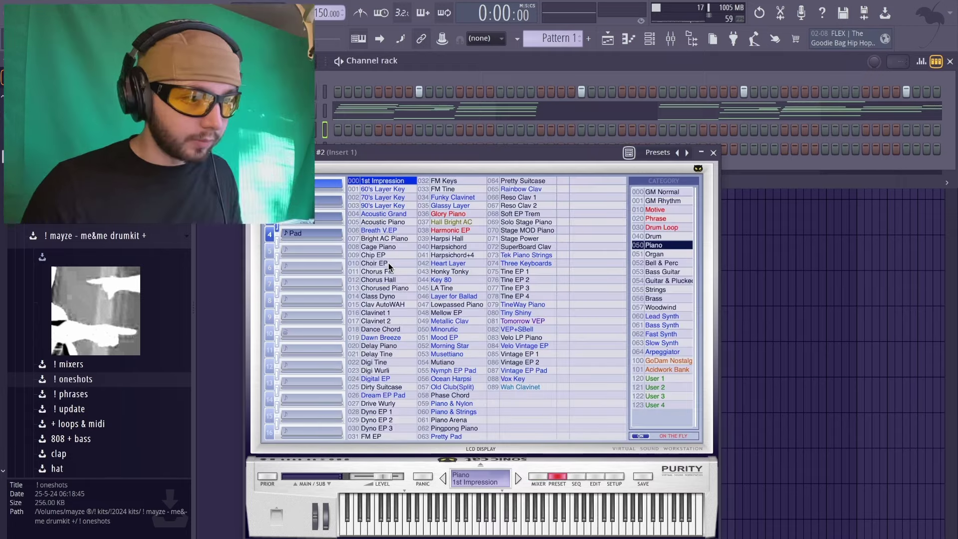
click(667, 255)
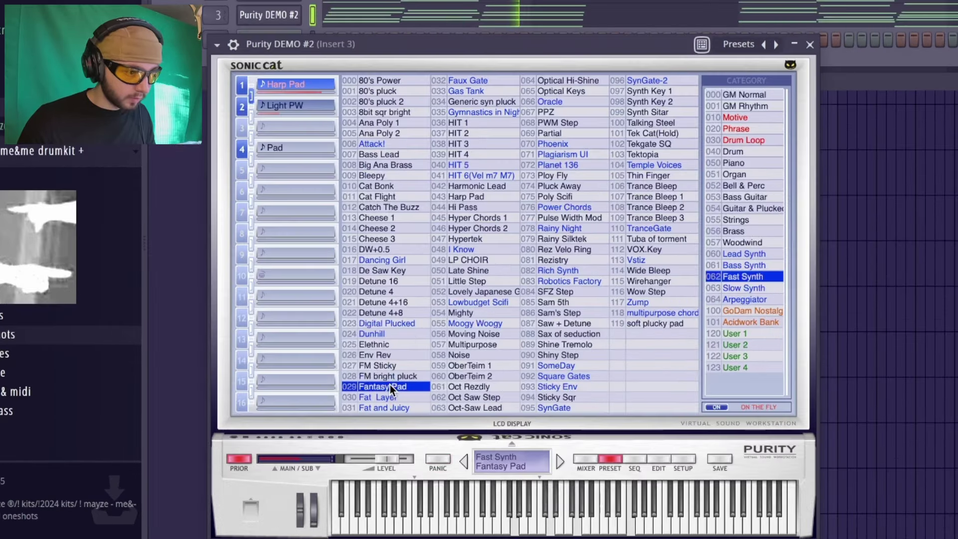
Edit the Harp Pad layer of Fantasy Pad with a longer amp envelope attack and an adjusted LFO rate
click(657, 457)
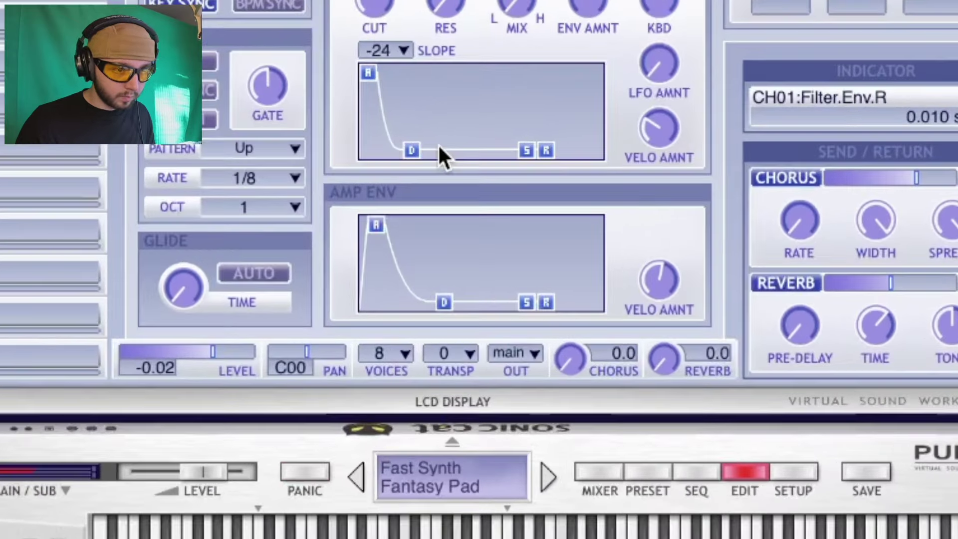
drag(377, 224, 400, 225)
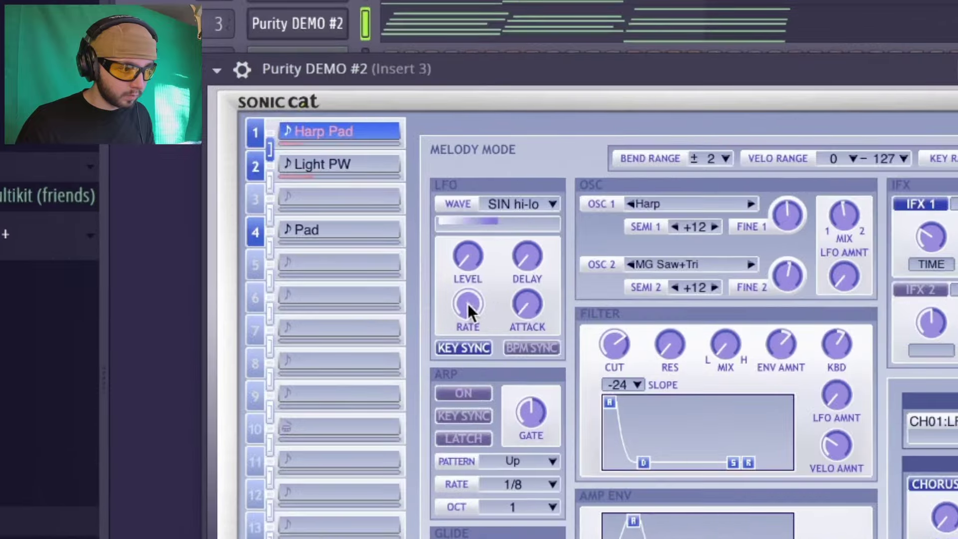
drag(468, 304, 441, 298)
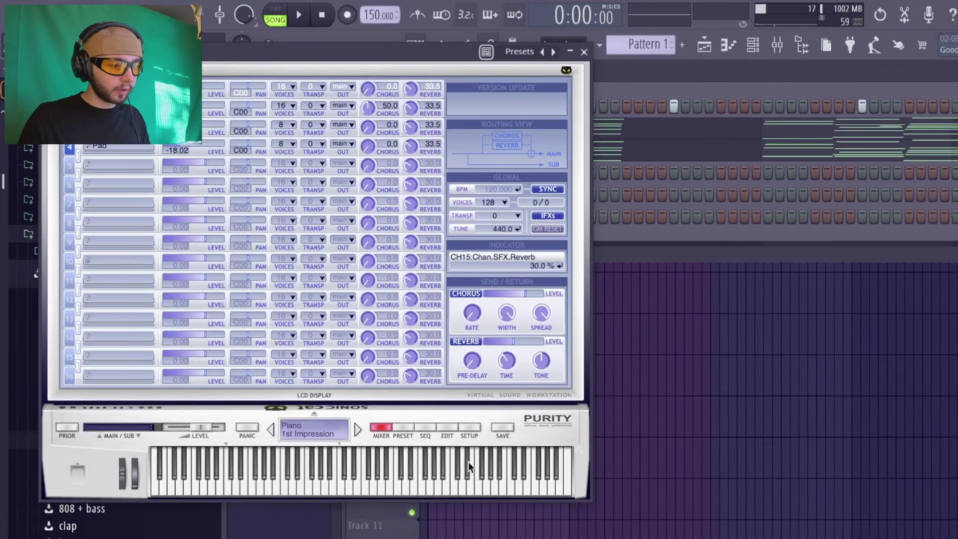
Load the Simple Sine preset from the Lead Synth category in the third Purity instance
click(400, 425)
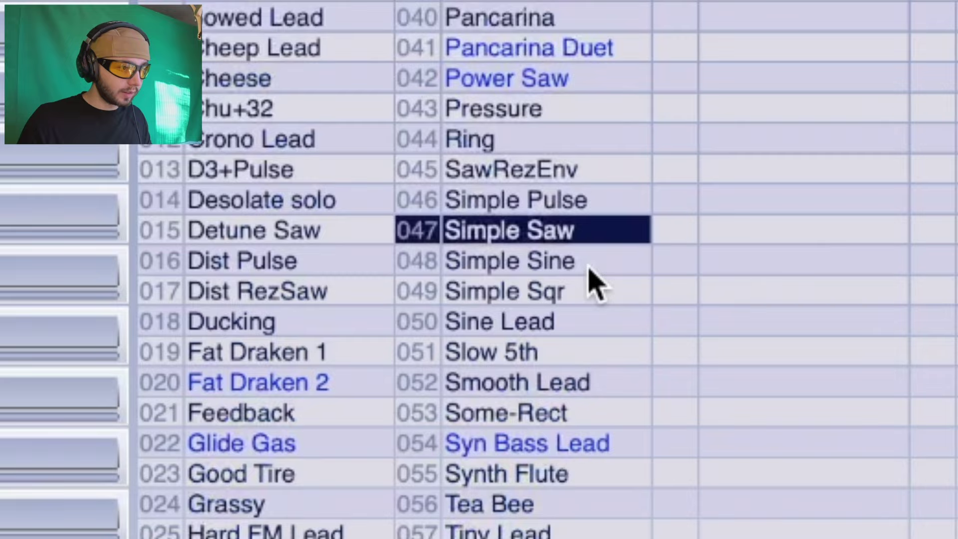
click(588, 263)
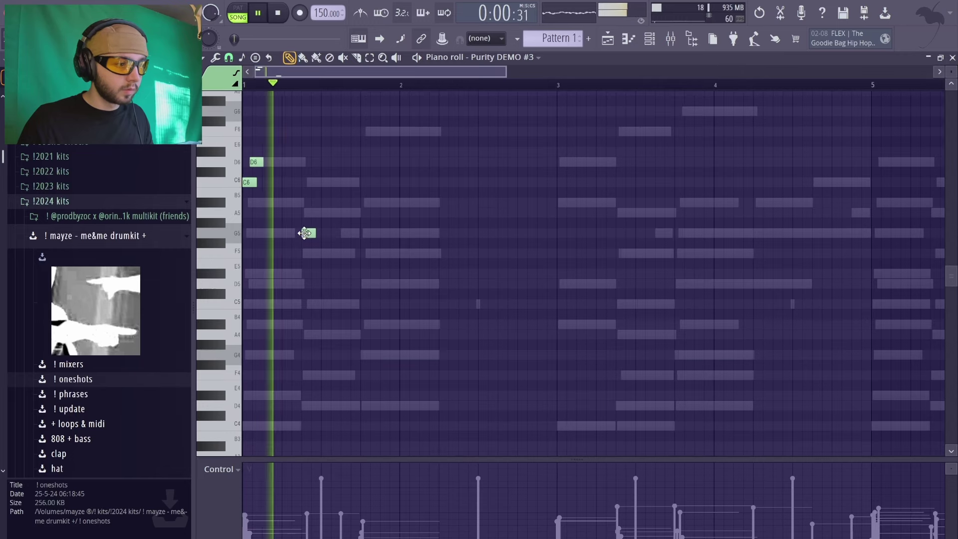
Add a descending F6, D#6, D6 and C6 run around bar 2 to the Purity DEMO #3 melody
click(374, 132)
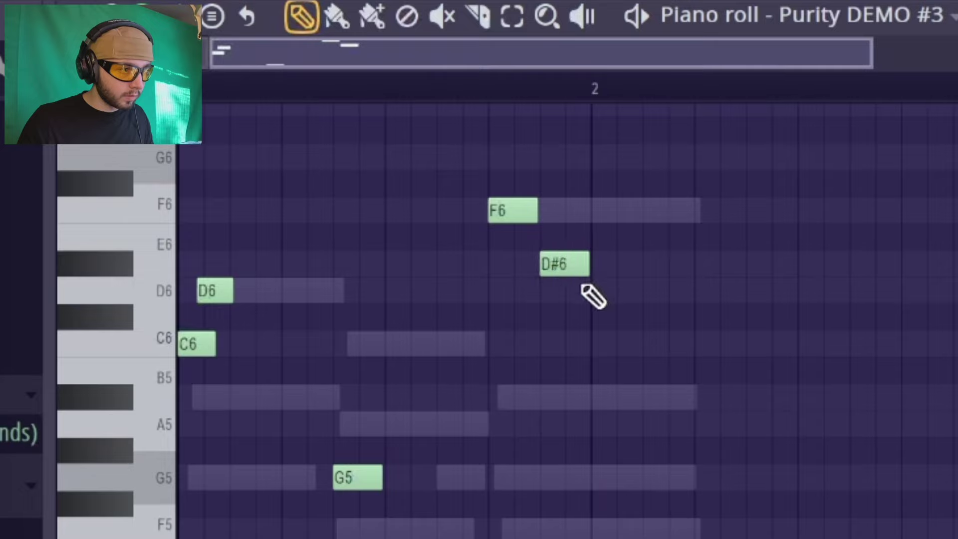
click(593, 291)
click(643, 342)
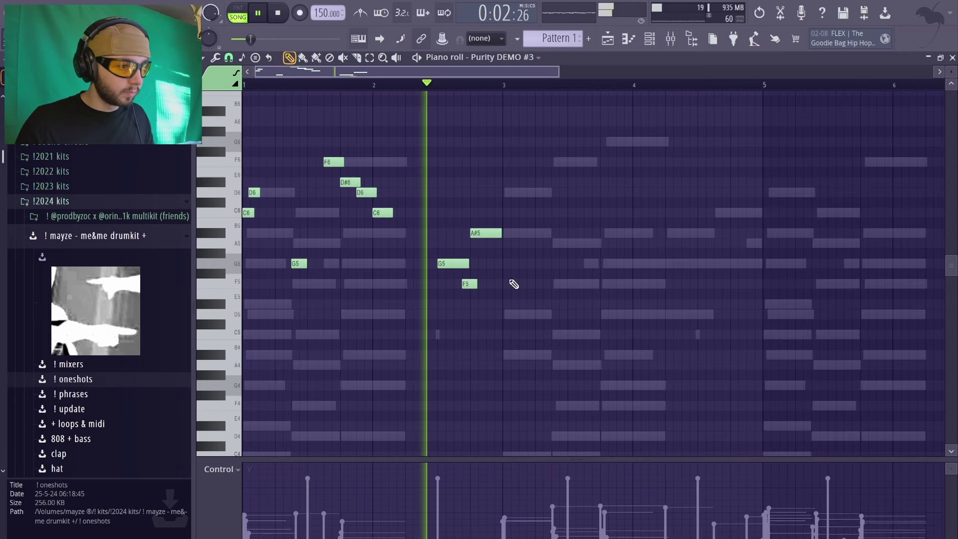
Duplicate the two-bar lead melody so that the copy starts at bar 3
key(ctrl+a)
key(ctrl+d)
key(ctrl+b)
scroll(504, 255, up, 5)
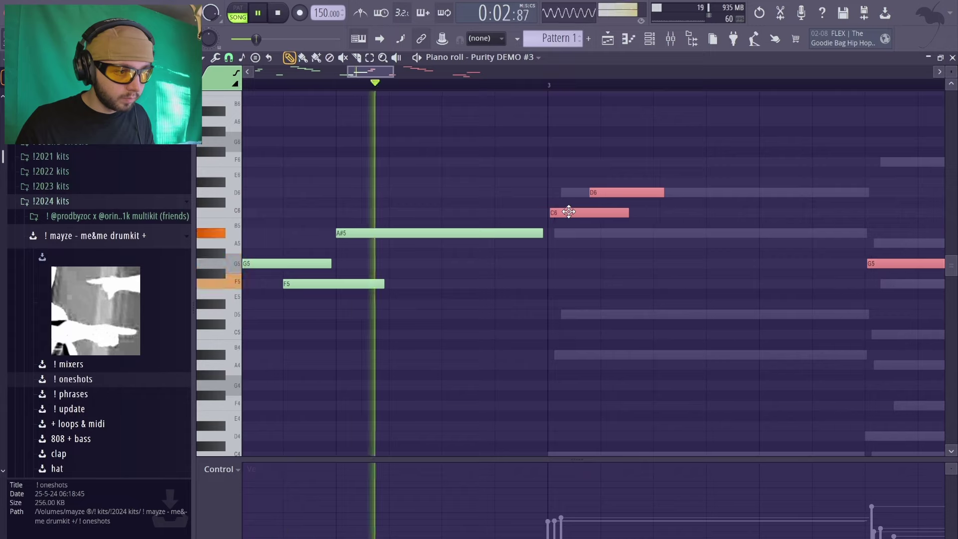
scroll(579, 261, down, 4)
key(ctrl+d)
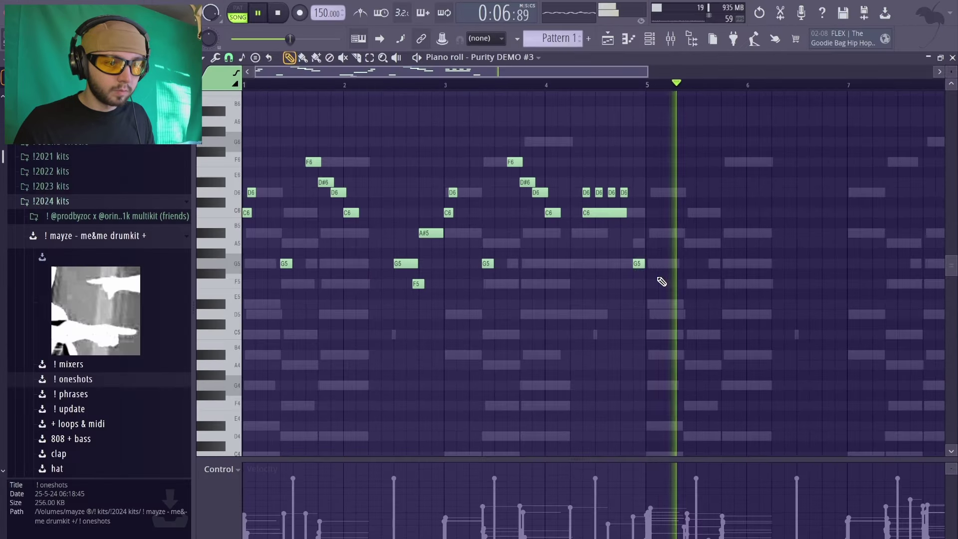
Duplicate the whole four-bar lead melody into bars 5 to 8 and deselect the notes
key(ctrl+a)
key(ctrl+d)
key(ctrl+b)
scroll(528, 234, up, 5)
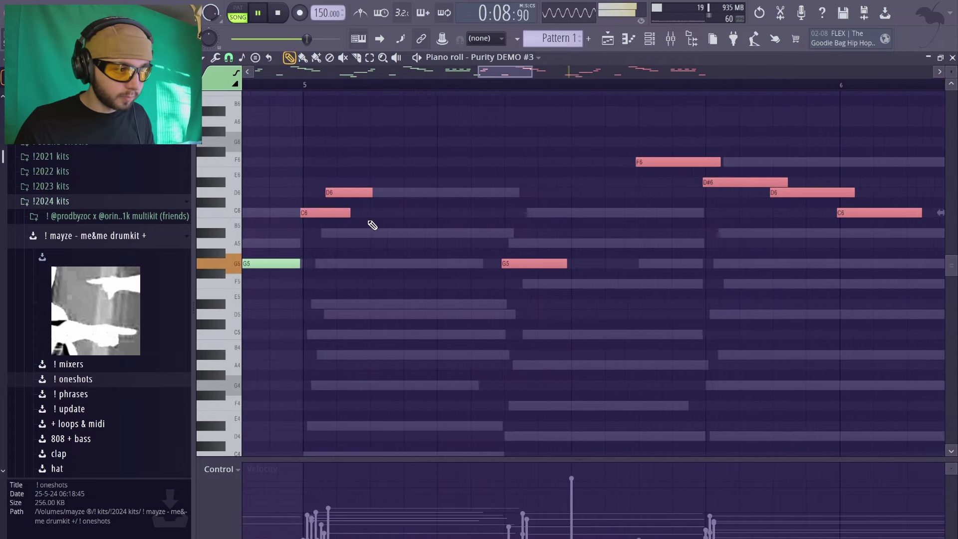
scroll(390, 223, up, 2)
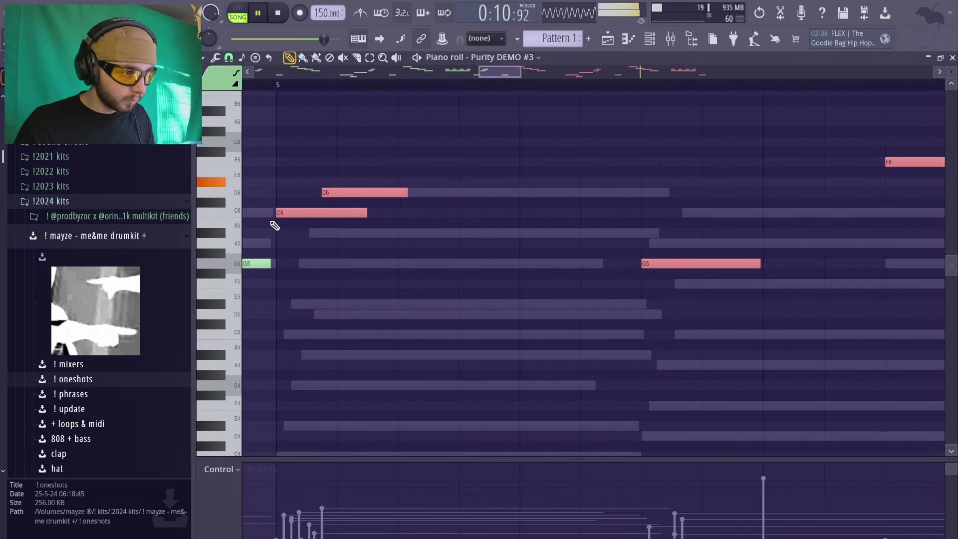
scroll(282, 222, down, 5)
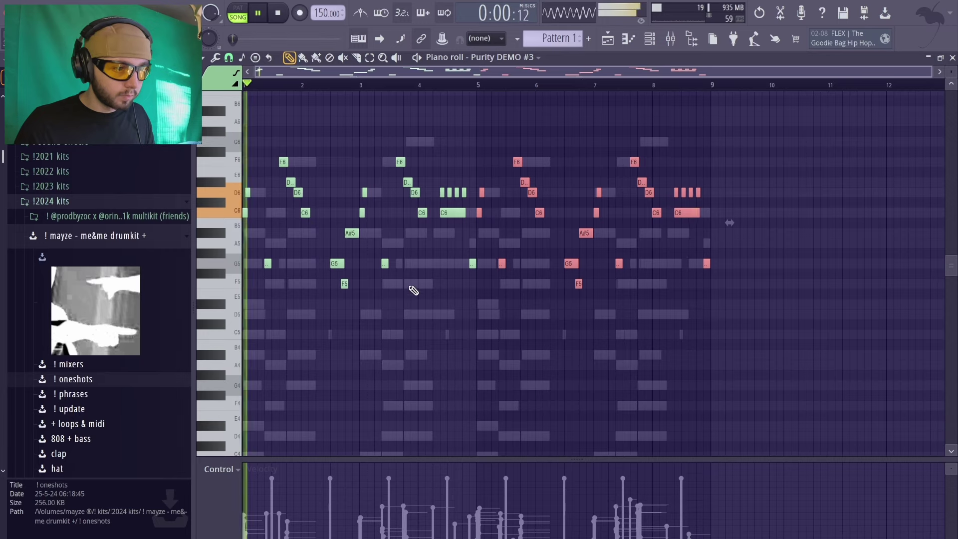
key(ctrl+d)
right_click(326, 144)
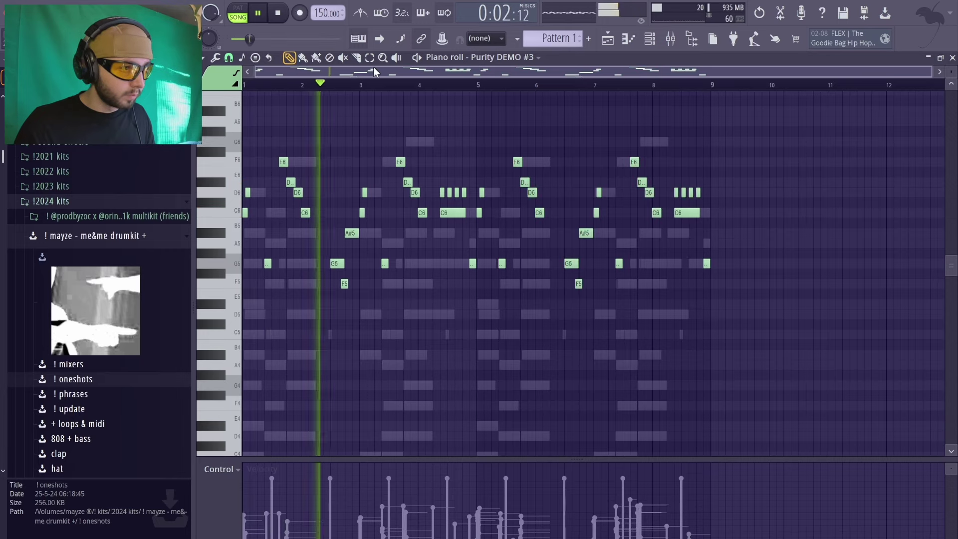
Rework the short figure before bar 3 into a rising F5, G5 and A#5, trying an extra G5 after it
scroll(432, 325, up, 3)
drag(491, 285, 473, 294)
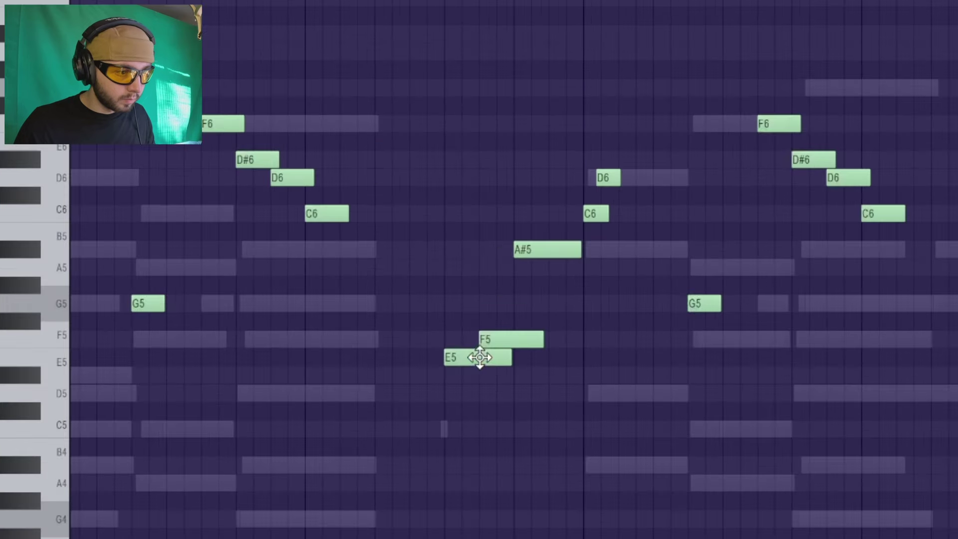
drag(517, 345, 515, 300)
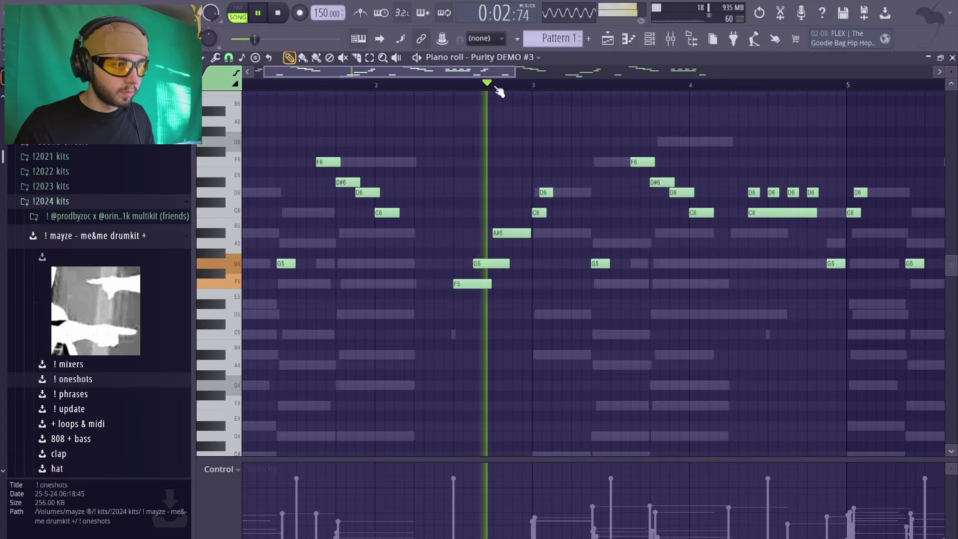
key(space)
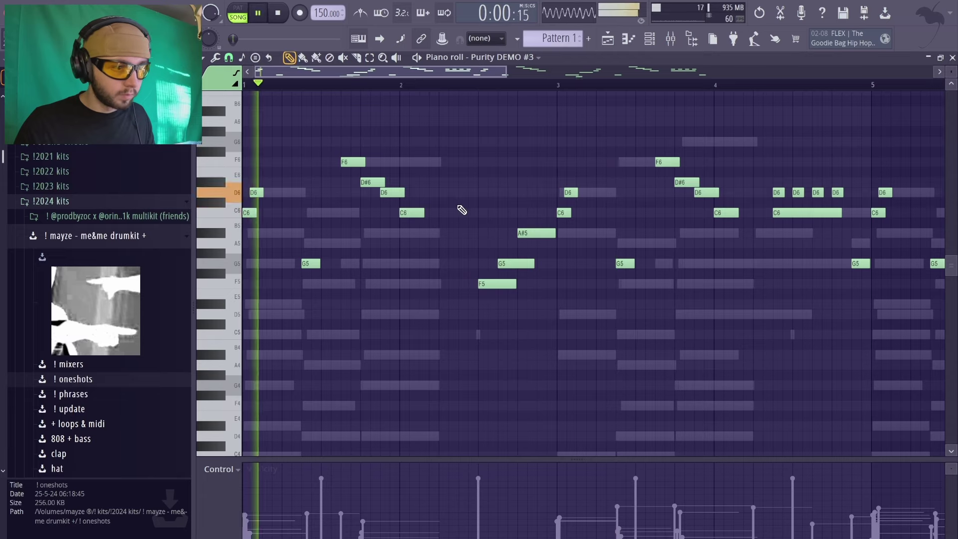
click(540, 263)
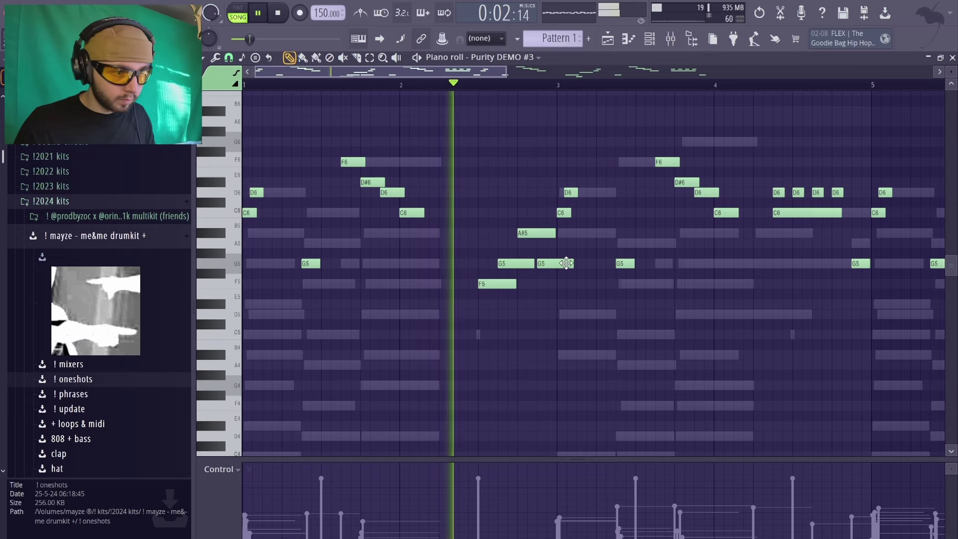
right_click(549, 263)
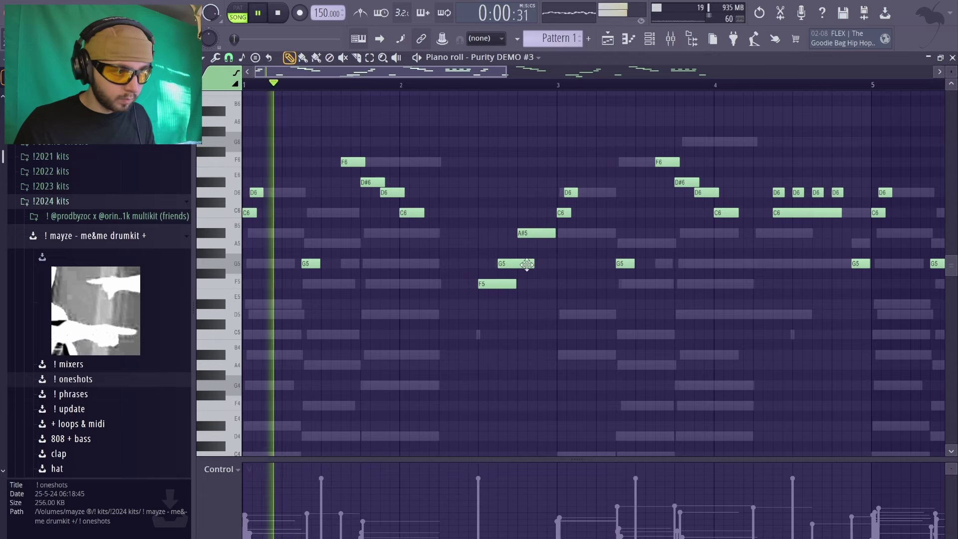
Repeat the rising F5, G5 and A#5 figure in the melody before bar 7
scroll(527, 265, down, 2)
drag(630, 264, 629, 283)
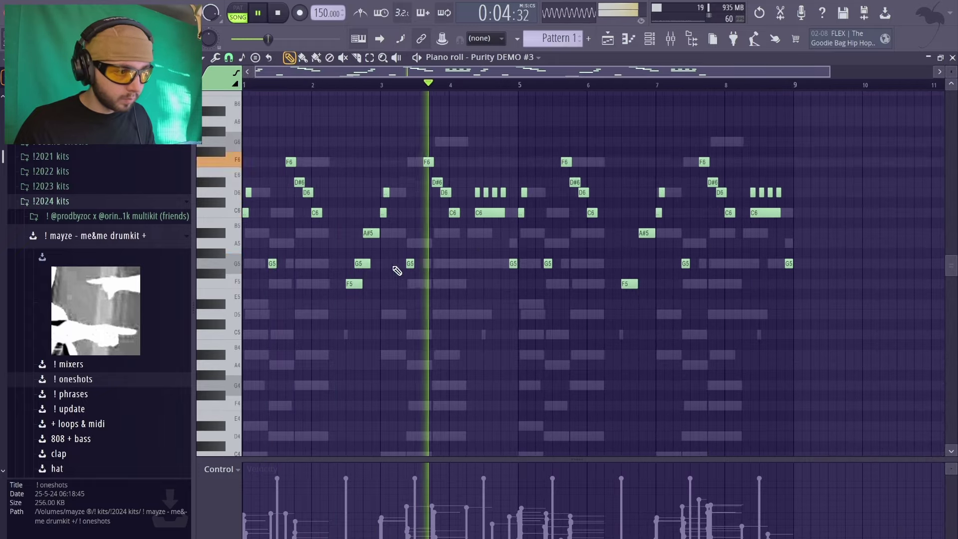
click(634, 264)
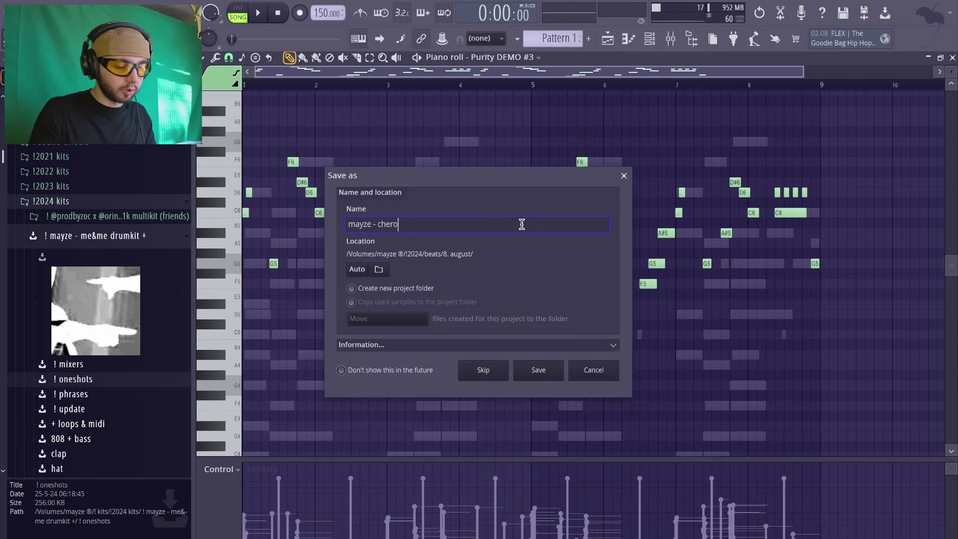
Save the project as "mayze - cheromani 150"
text(150)
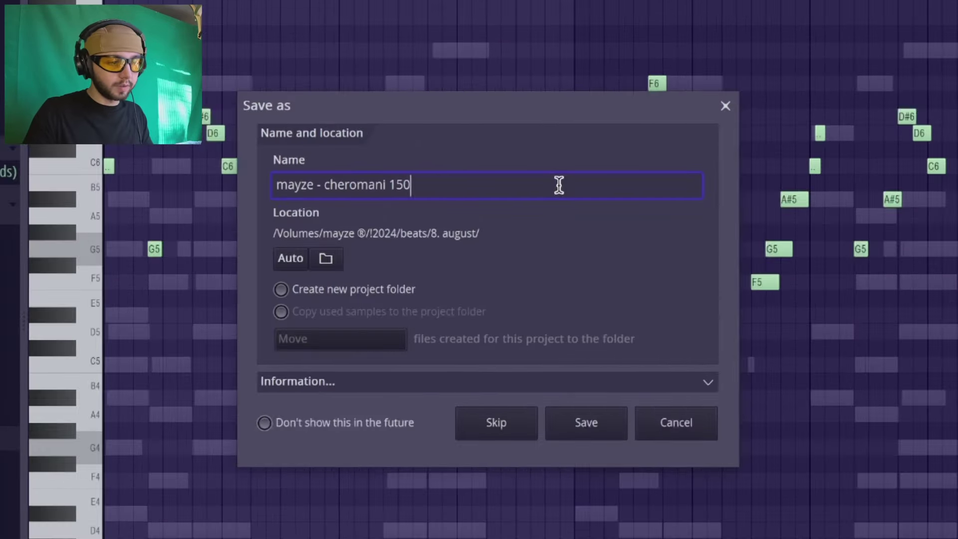
key(Return)
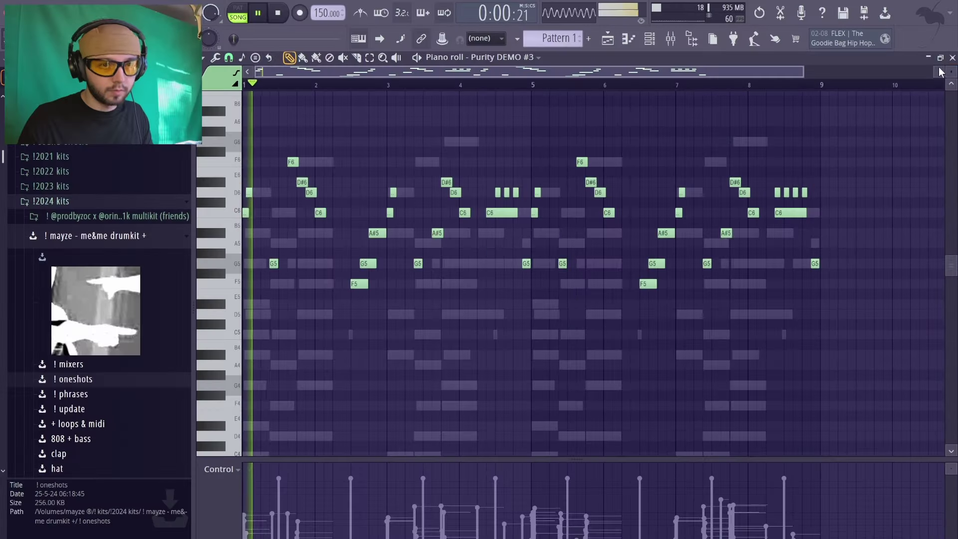
Close the piano roll, route the Purity DEMO #3 channel to its own mixer track and open its plugin window
click(949, 59)
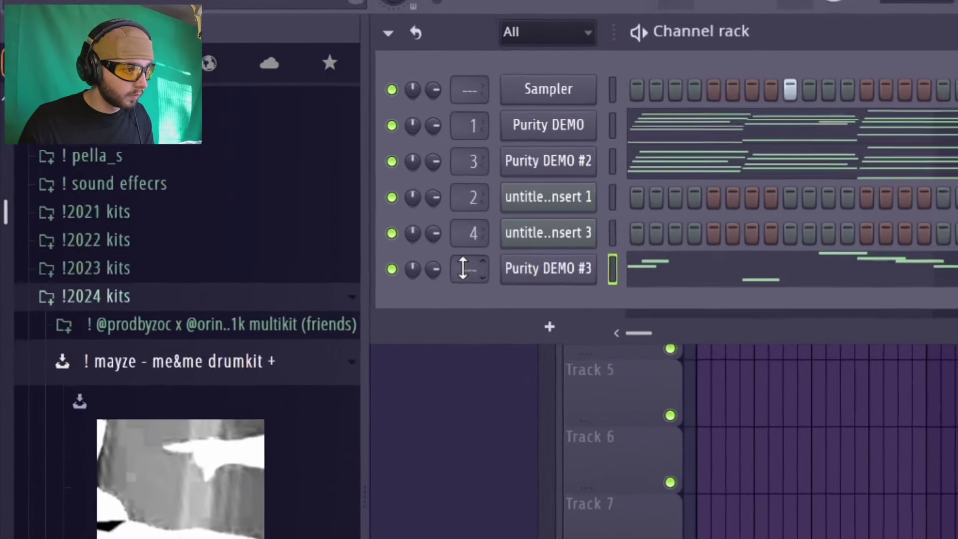
drag(463, 268, 480, 259)
click(526, 278)
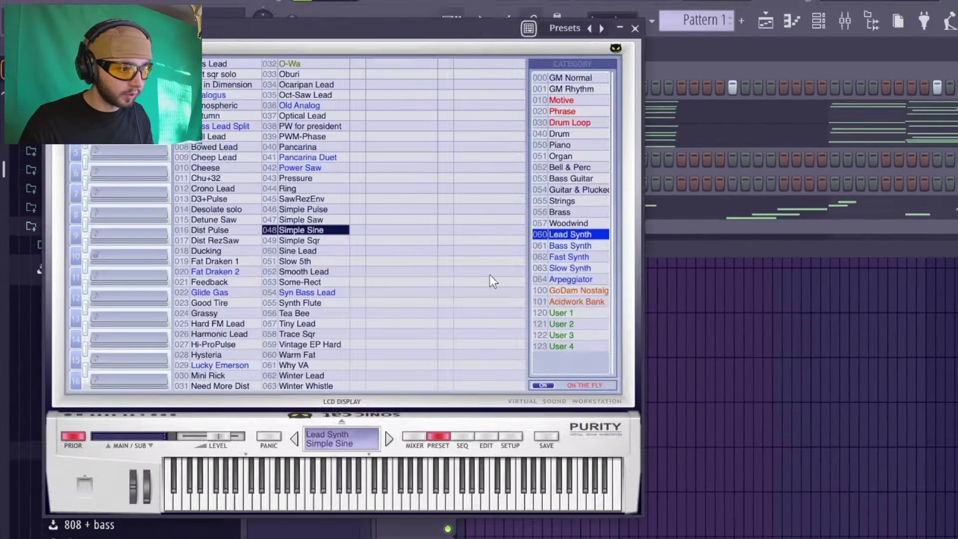
Look through Purity's mixer, preset, setup and edit pages for Simple Sine and adjust the sound's chorus amount during playback
click(416, 436)
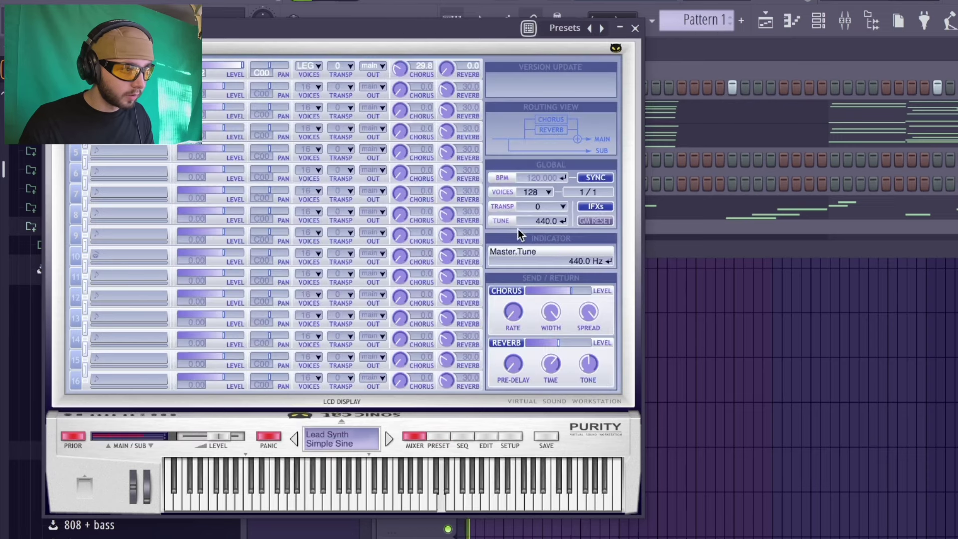
click(438, 438)
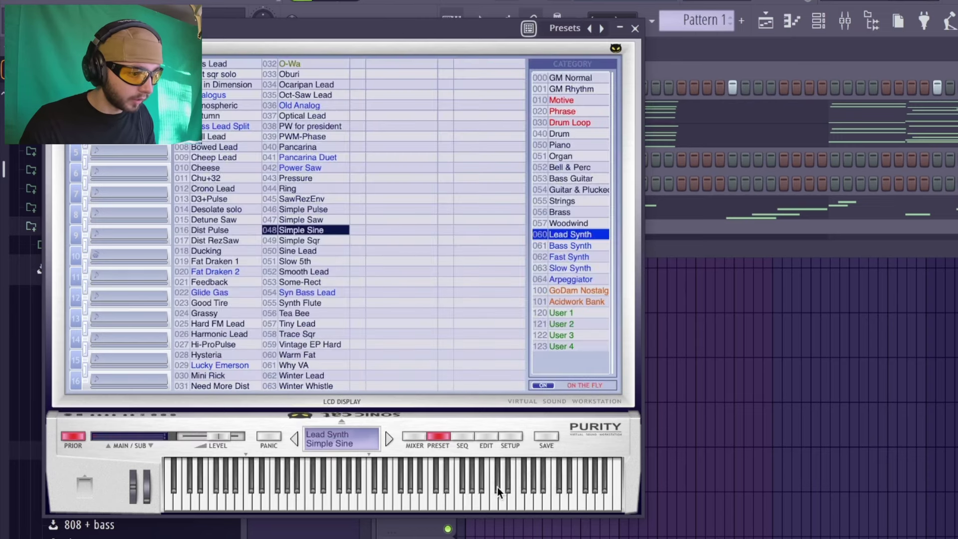
click(504, 437)
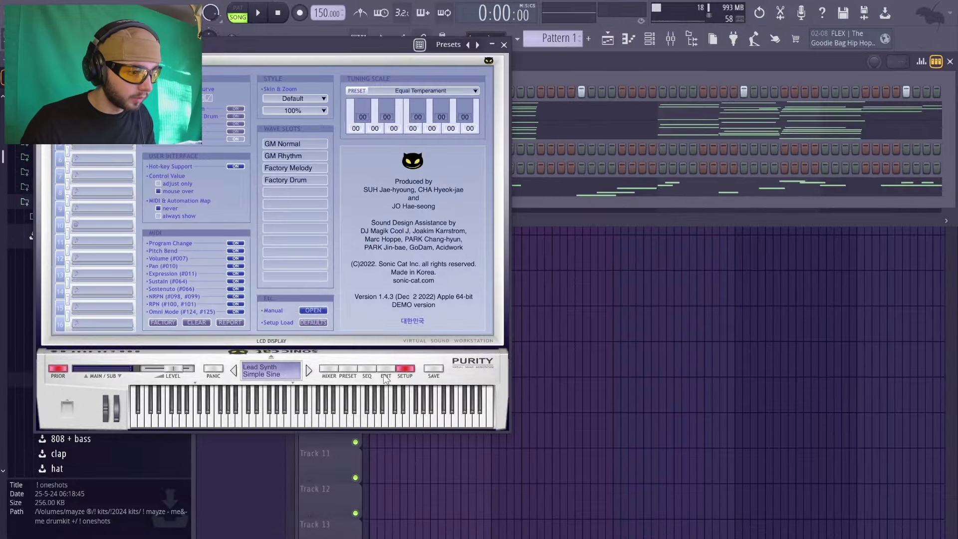
click(485, 436)
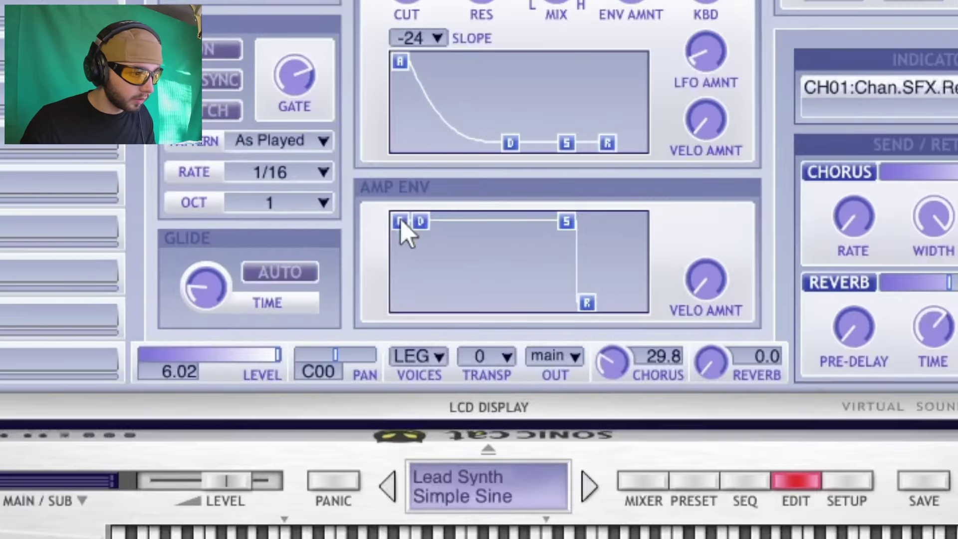
key(space)
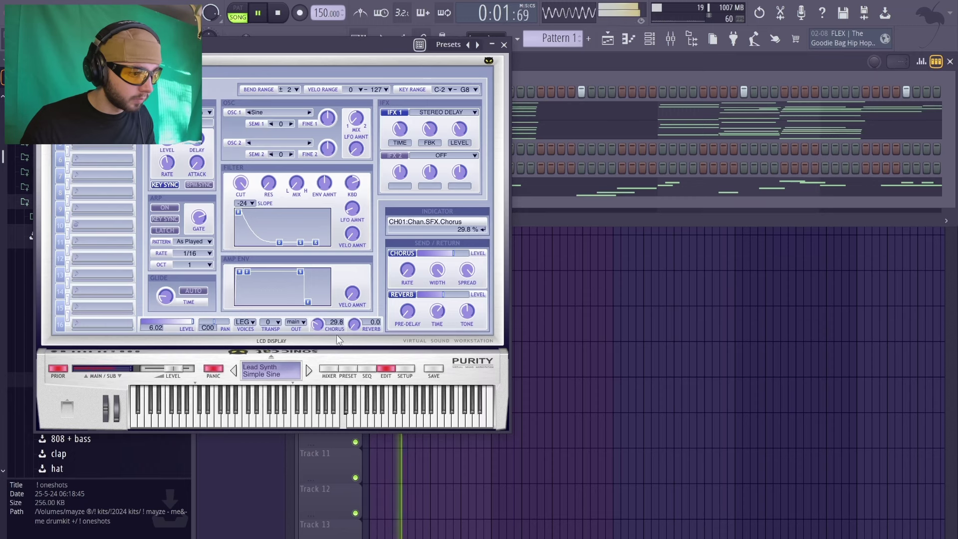
drag(317, 325, 338, 300)
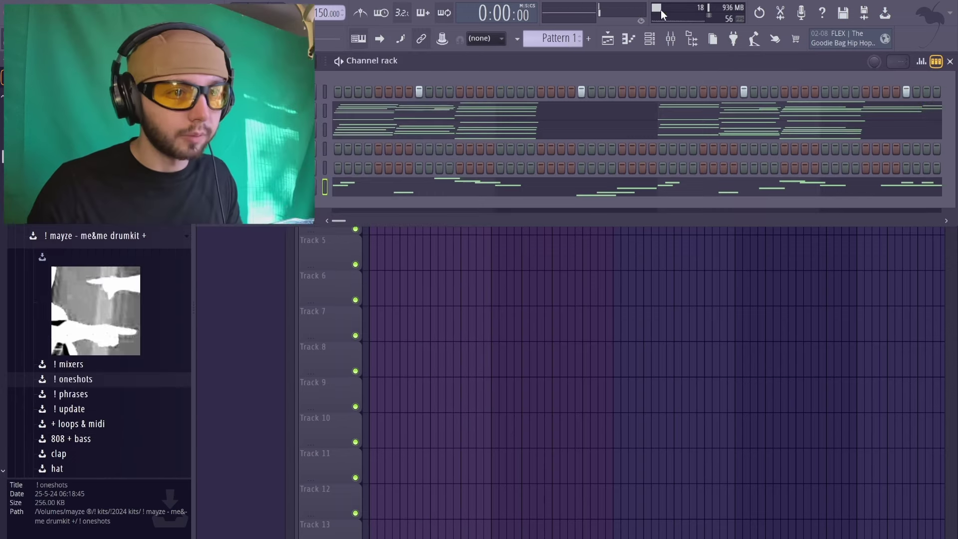
Add an Analog Lab V channel to the channel rack and browse its Electric Piano presets
click(630, 39)
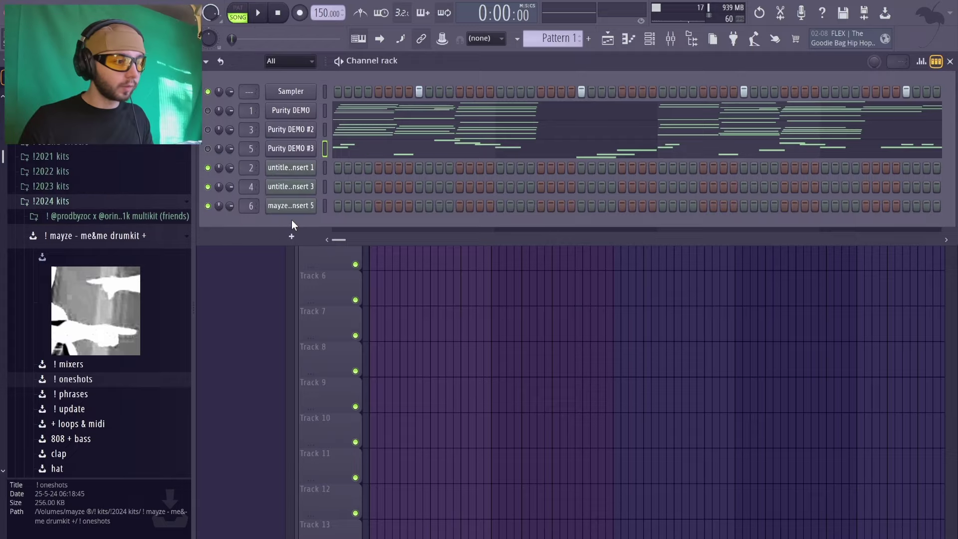
click(296, 237)
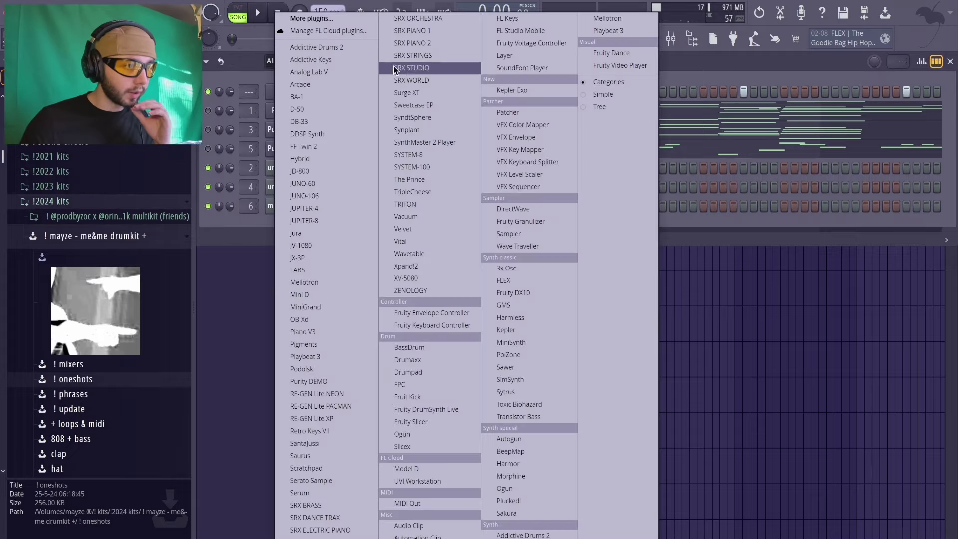
click(321, 72)
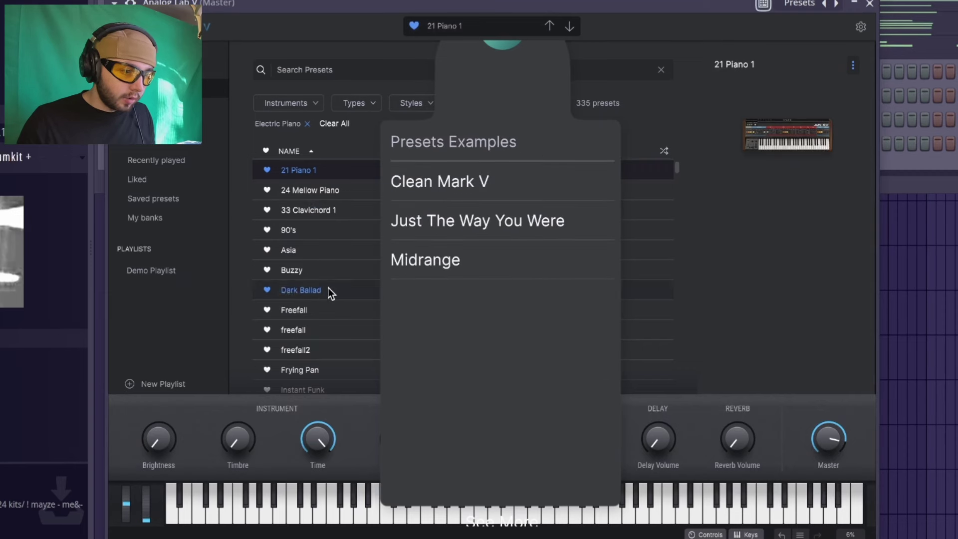
scroll(328, 287, down, 2)
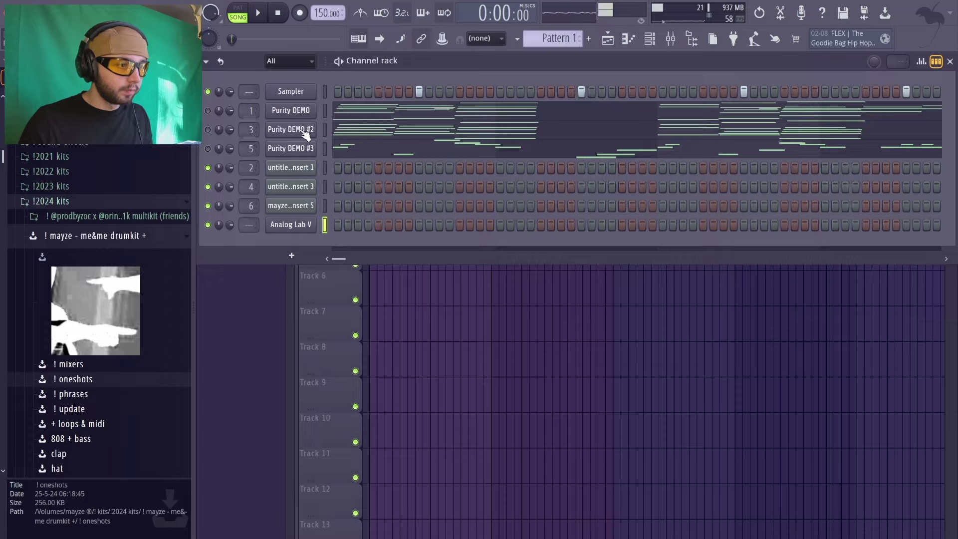
Copy the notes of the Purity DEMO #2 channel into the Analog Lab V channel
right_click(305, 133)
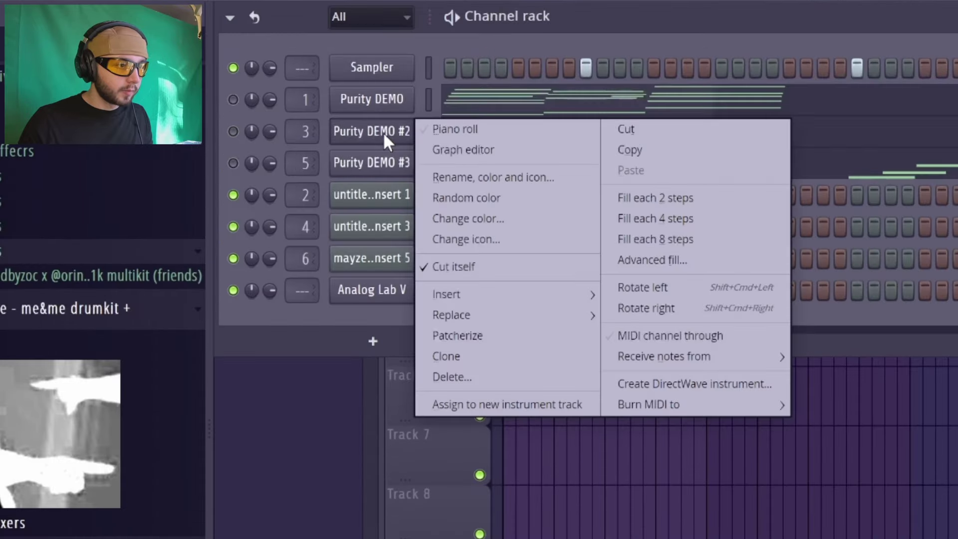
click(451, 140)
right_click(294, 225)
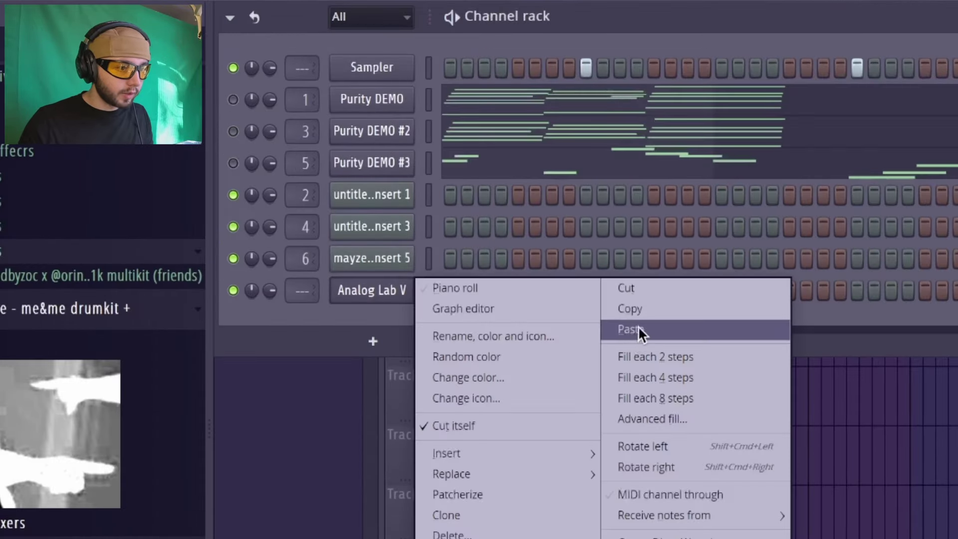
click(631, 329)
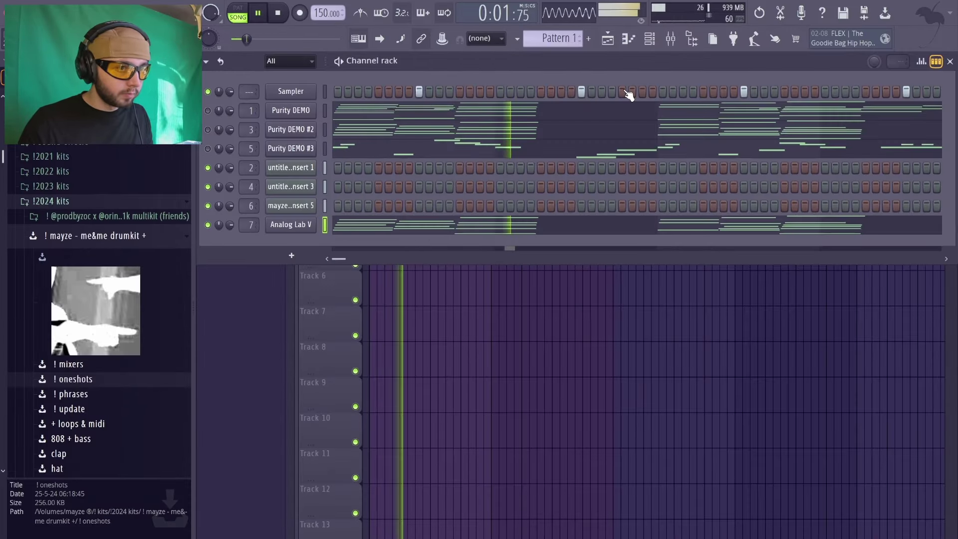
Lower the level of the rendered lead's mixer track 6 and mute the pad track
click(670, 39)
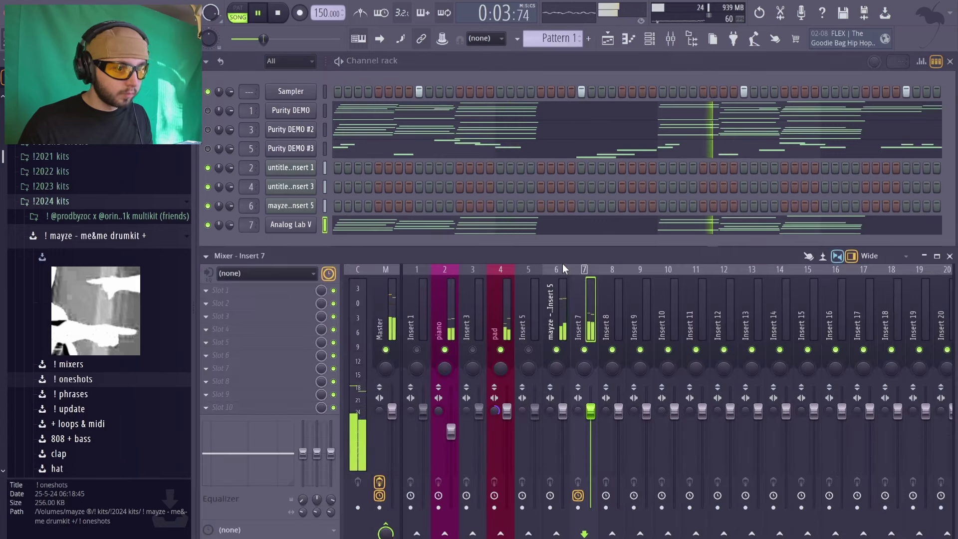
drag(563, 426, 562, 435)
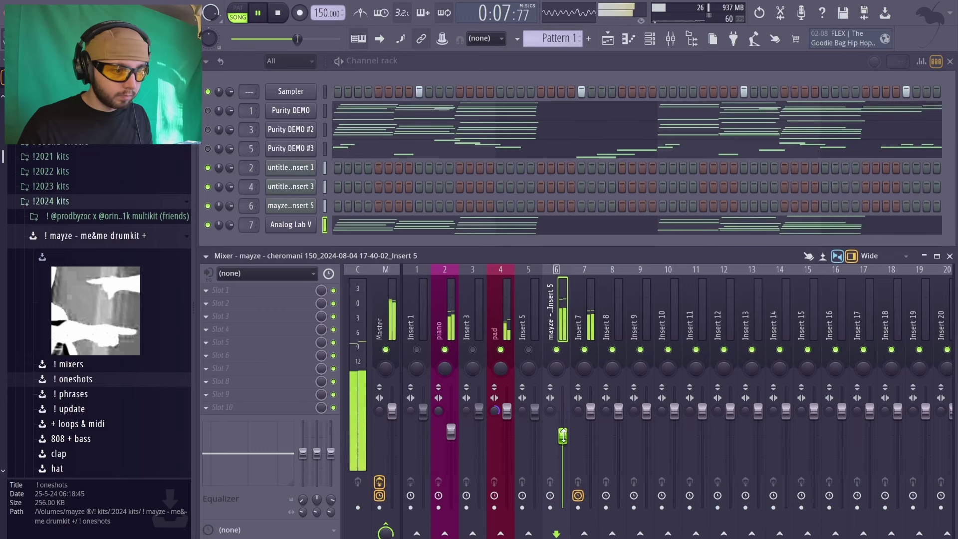
click(501, 349)
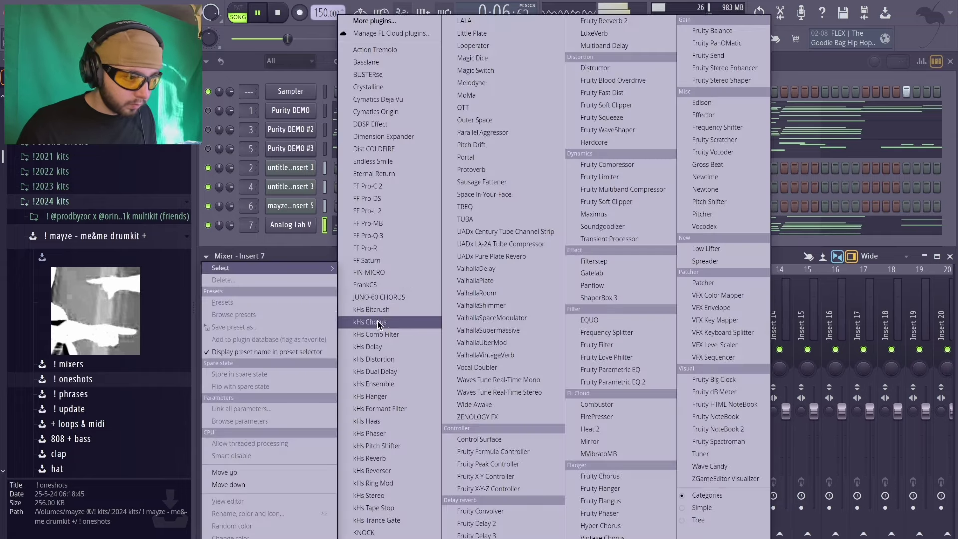
Load kHs Chorus in the fourth effect slot of Insert 7 and adjust its rate and mix
click(408, 319)
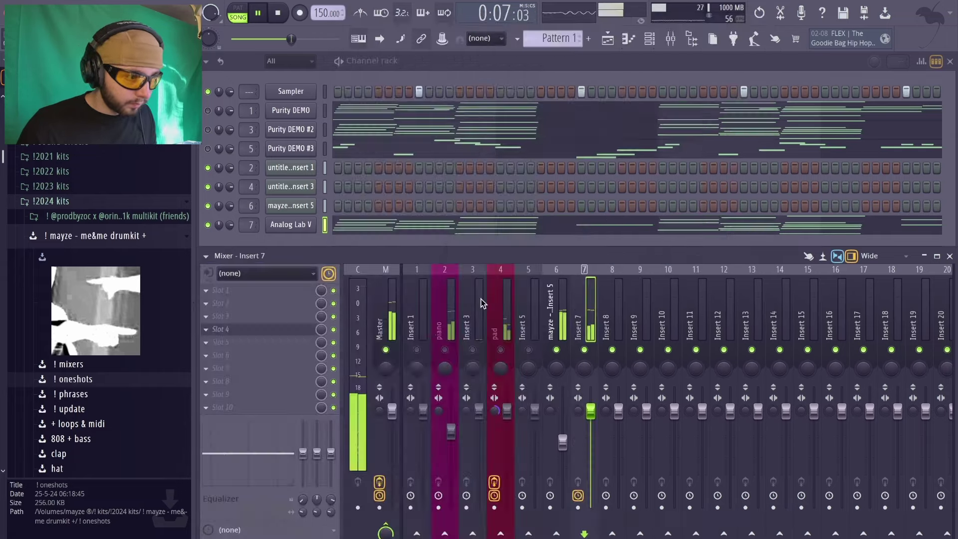
drag(176, 131, 175, 131)
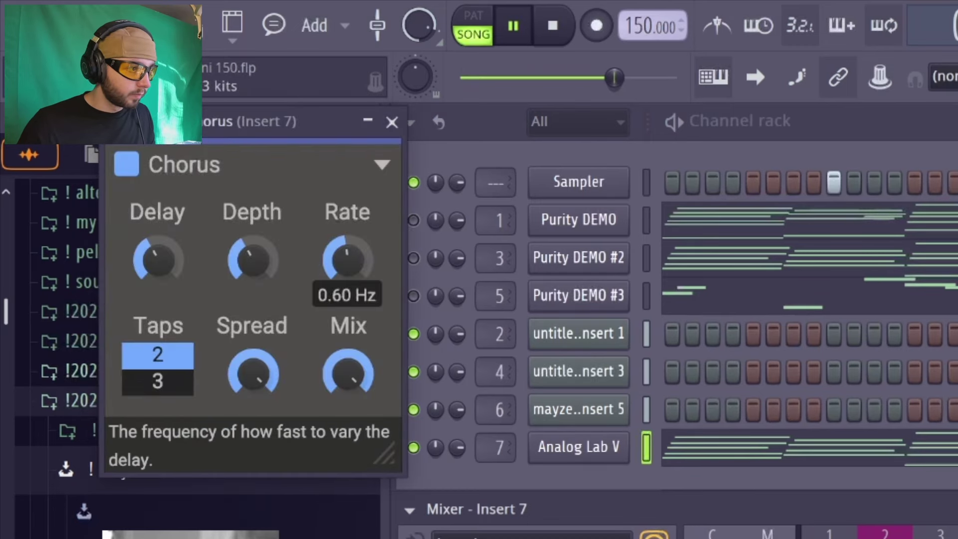
drag(348, 259, 368, 263)
drag(348, 374, 356, 383)
click(392, 122)
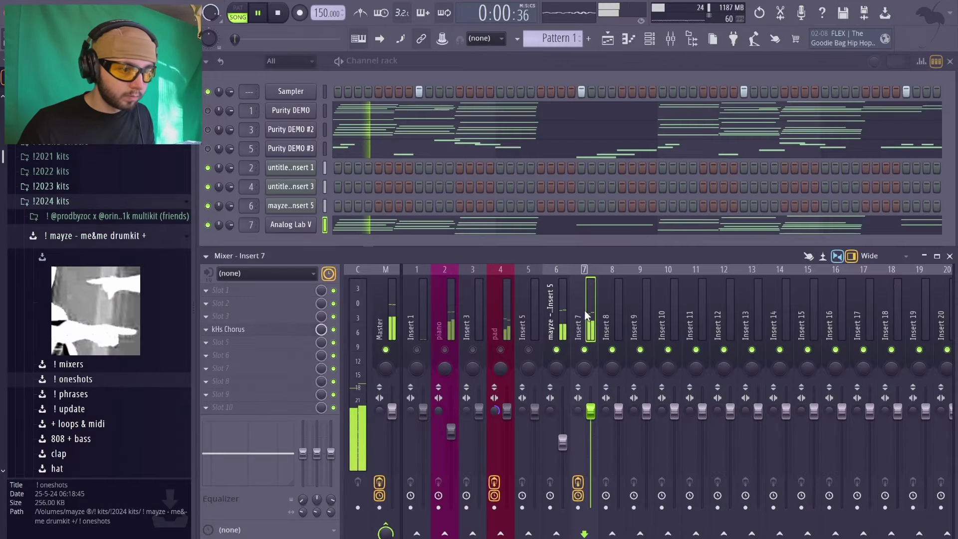
Unmute the piano mixer track and select the Insert 7 track
click(566, 311)
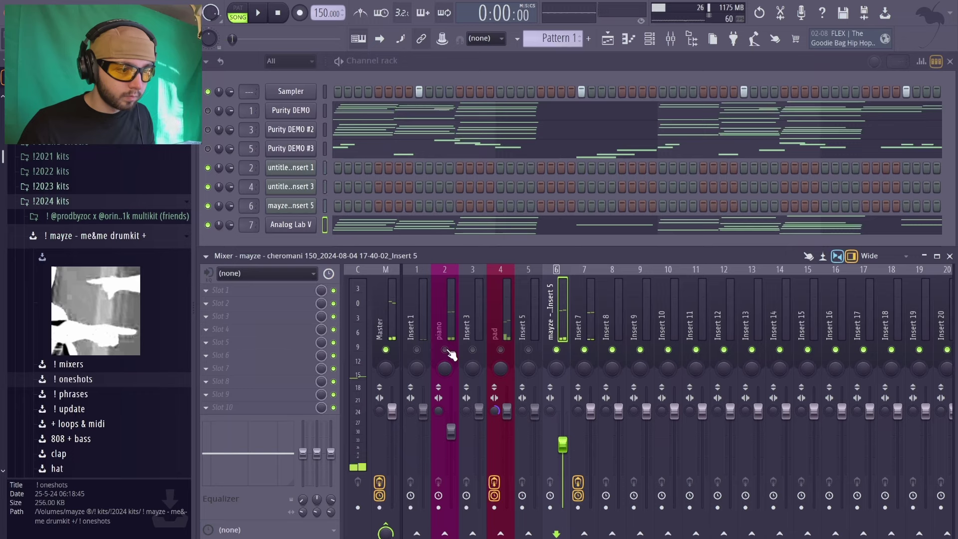
click(445, 349)
click(448, 314)
click(587, 309)
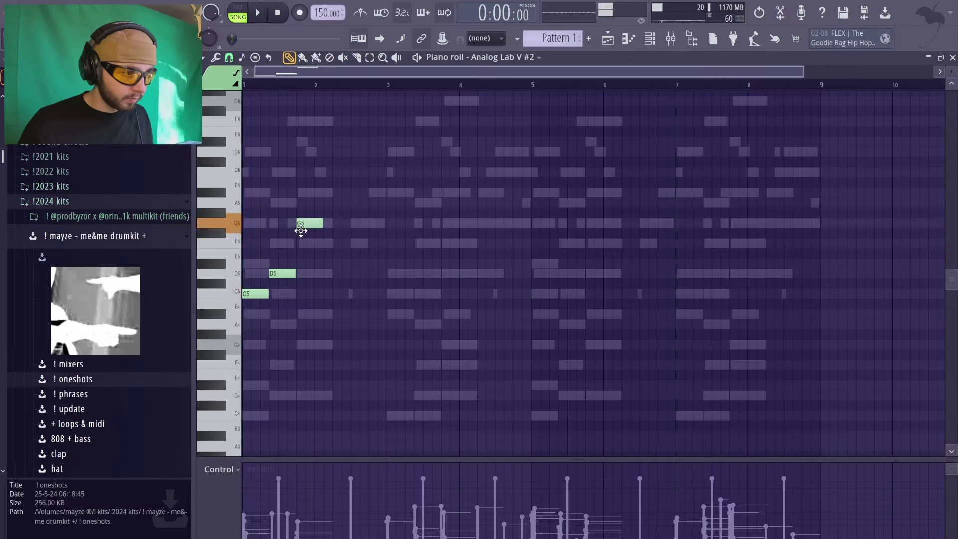
Lengthen the G5 note of the Analog Lab V #2 phrase until just before bar 3
key(space)
drag(324, 227, 385, 230)
key(space)
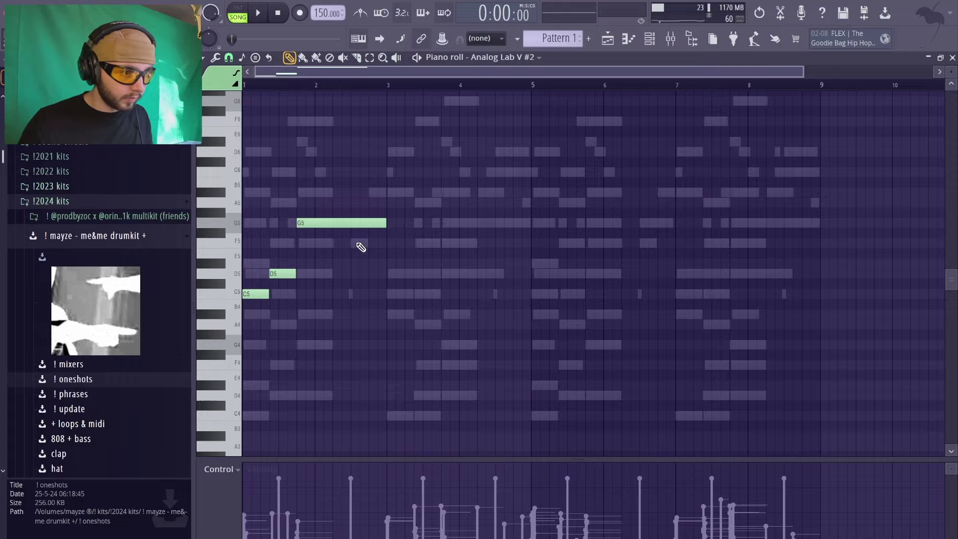
ctrl+scroll(359, 246, up, 5)
ctrl+scroll(504, 277, up, 2)
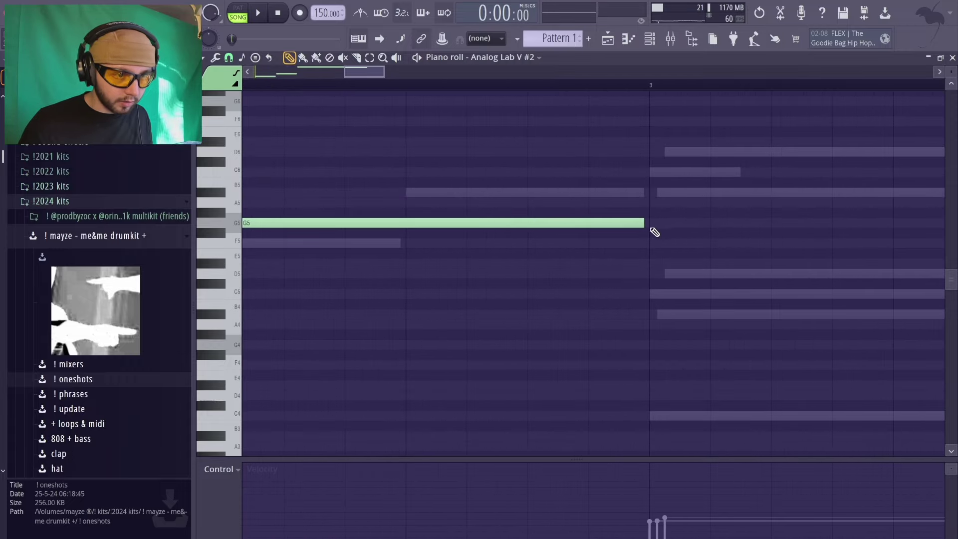
ctrl+scroll(464, 265, down, 6)
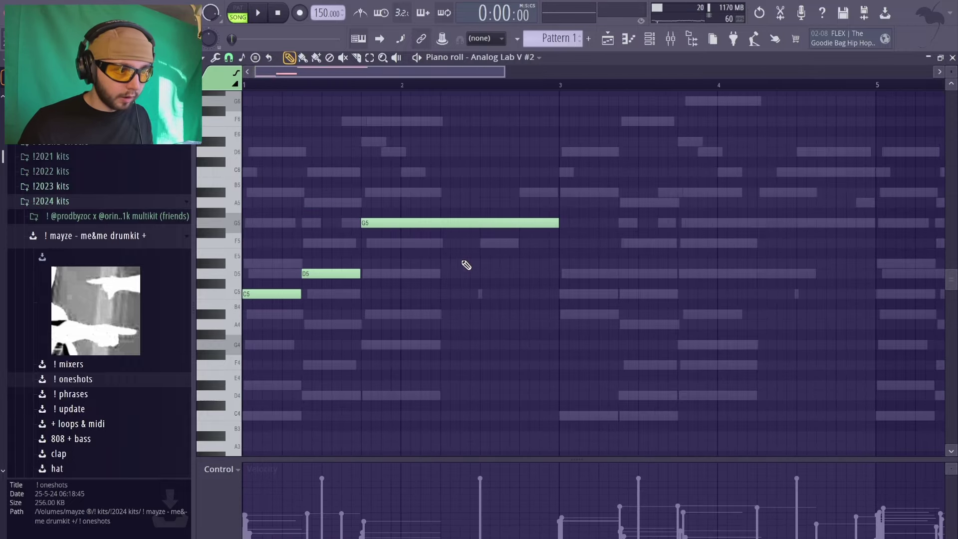
Repeat the C5, D5, G5 phrase three more times to fill eight bars, play it back and close the piano roll
drag(443, 188, 241, 346)
key(ctrl+b)
key(ctrl+b)
key(ctrl+b)
key(ctrl+d)
key(space)
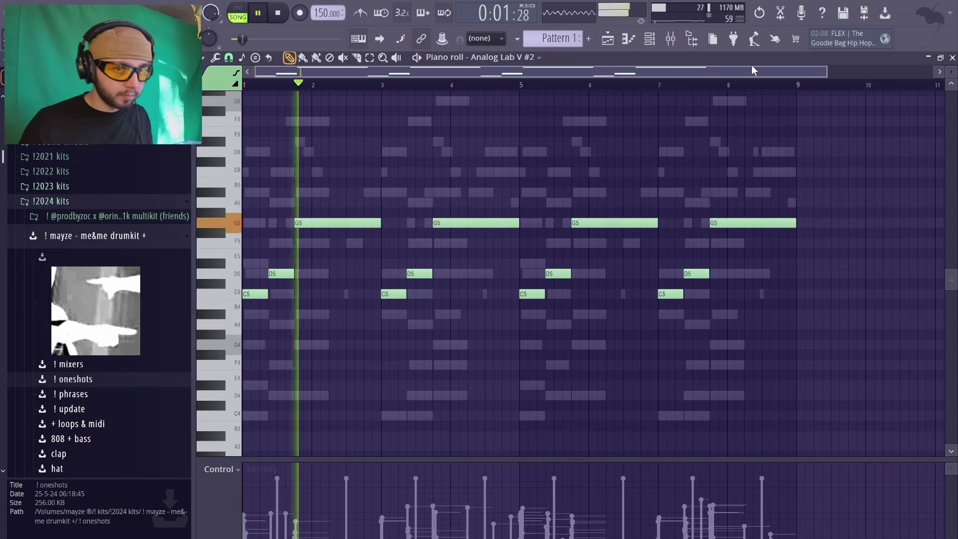
click(952, 57)
Audition the 30's Coil pad in Analog Lab V #2, load the 5th Sweep preset and close the plugin window
click(291, 245)
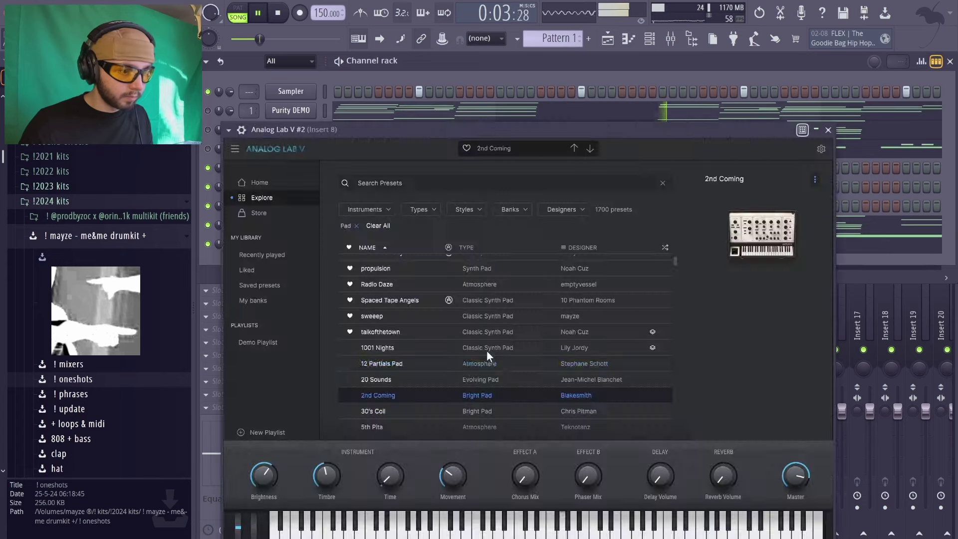
click(514, 408)
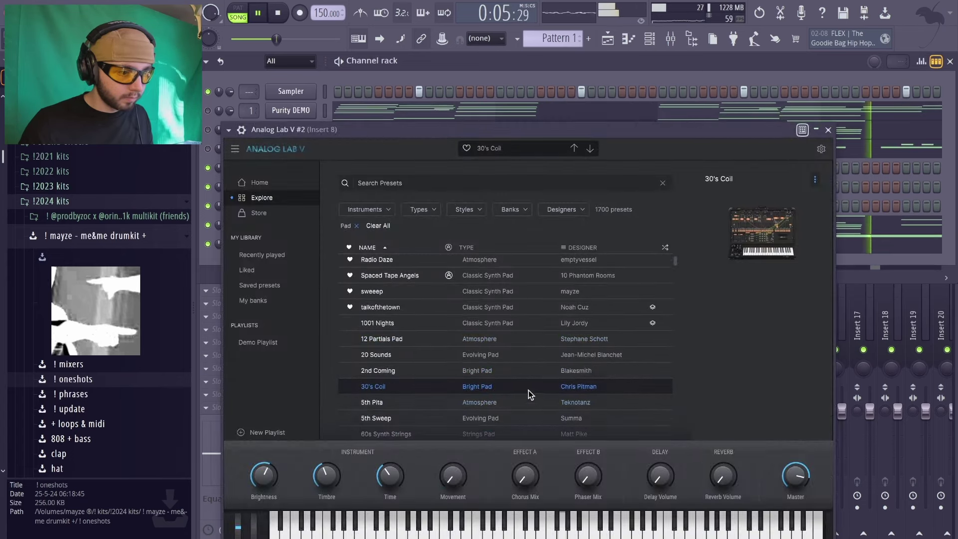
scroll(526, 390, down, 3)
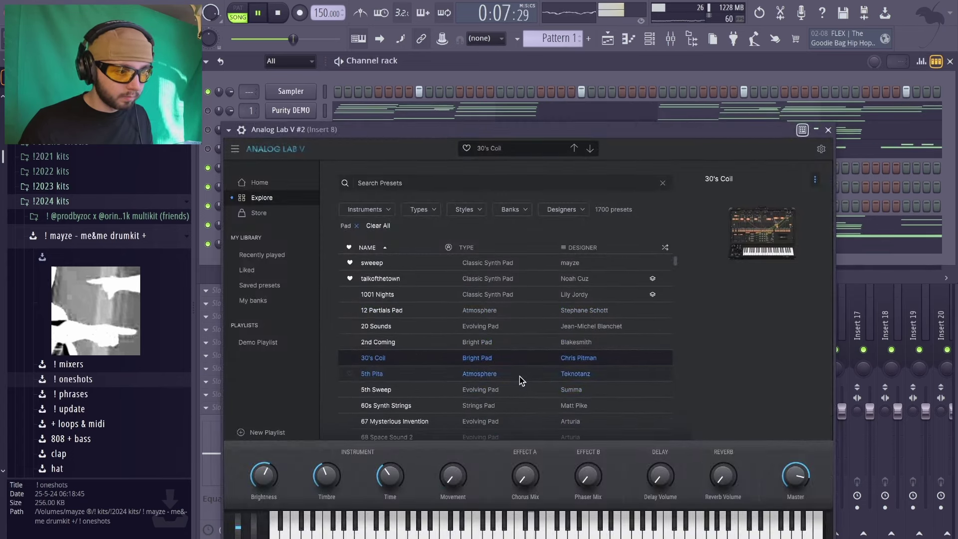
drag(417, 133, 532, 81)
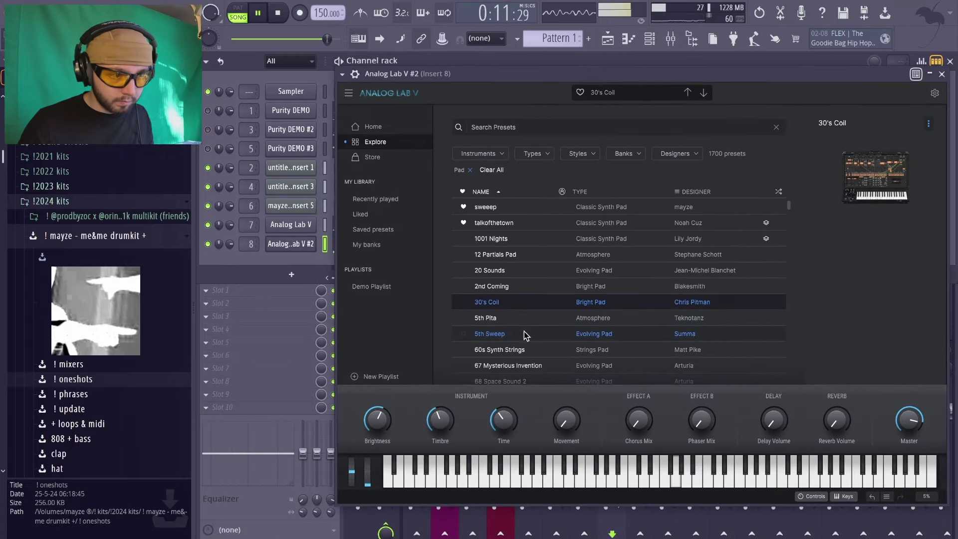
click(542, 334)
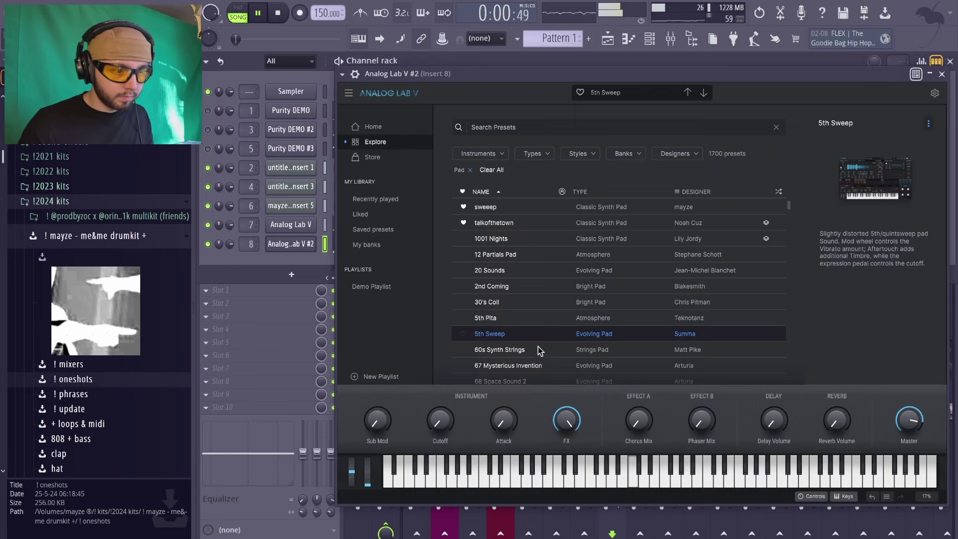
scroll(539, 347, down, 1)
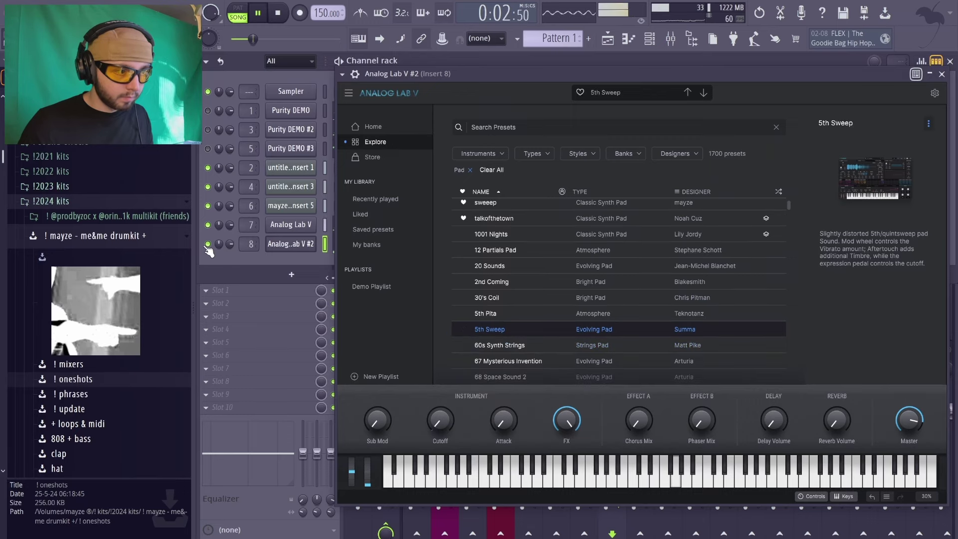
drag(884, 76, 786, 78)
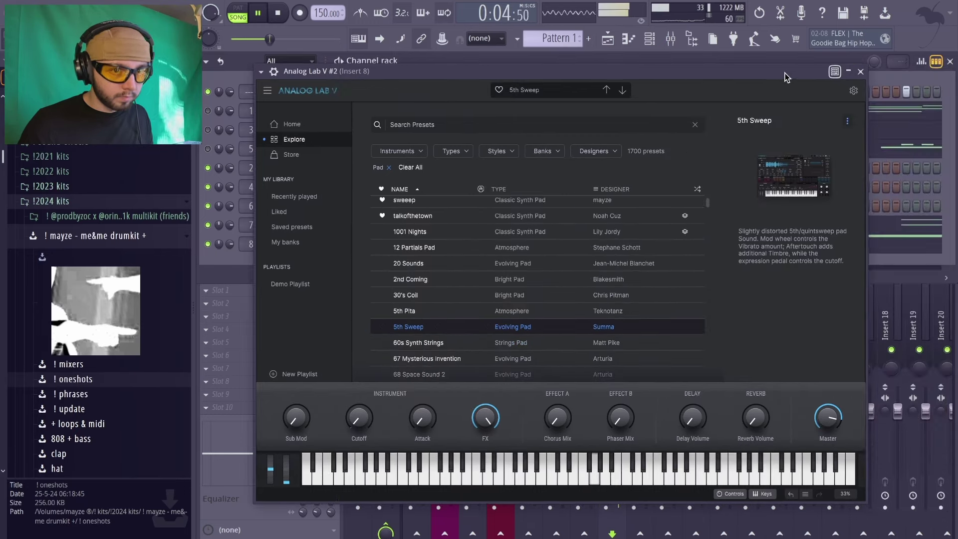
click(860, 72)
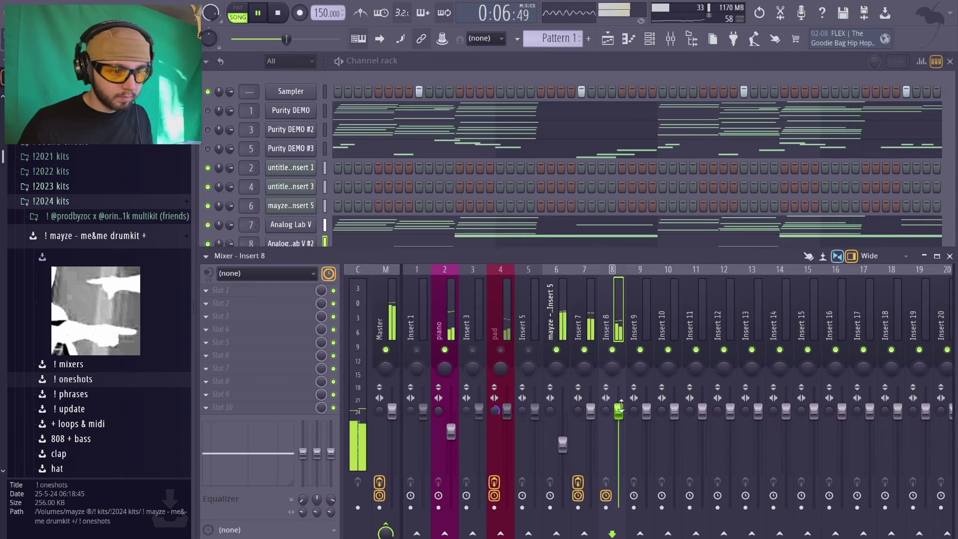
Solo Insert 8, cut its low EQ band to -18.0 at 90 Hz, and unsolo the track
right_click(612, 350)
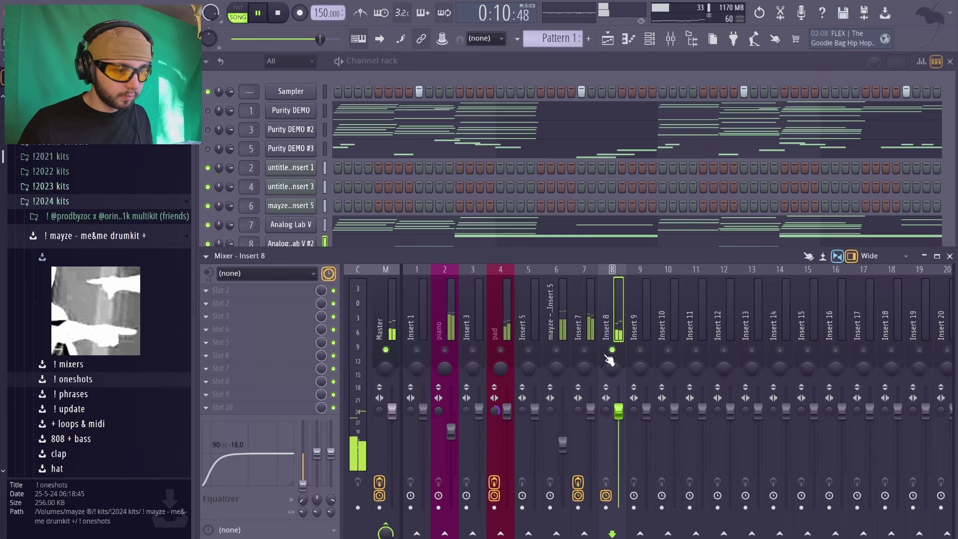
right_click(612, 350)
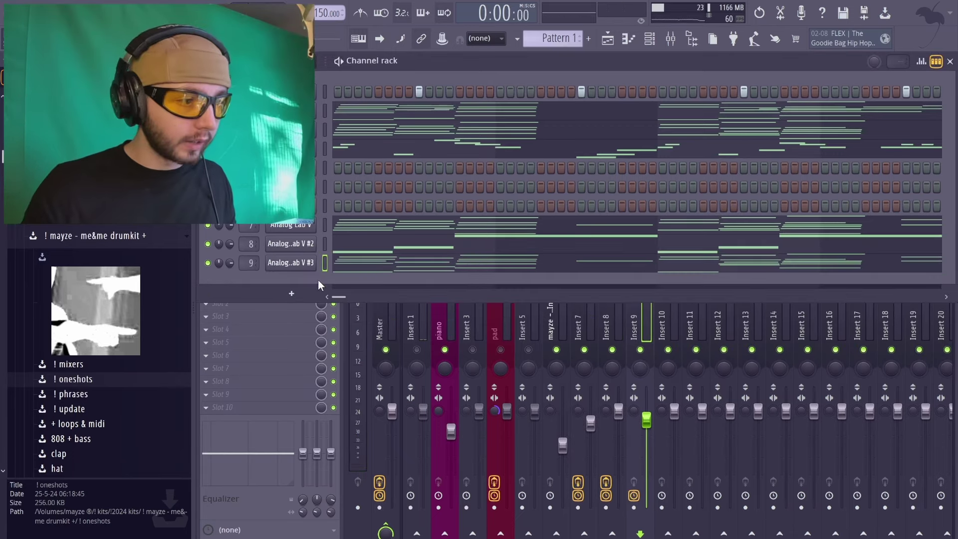
Add the LONG PLUGG 808 sample to the channel rack and open it in the Newtone pitch corrector to check its note
scroll(146, 226, down, 2)
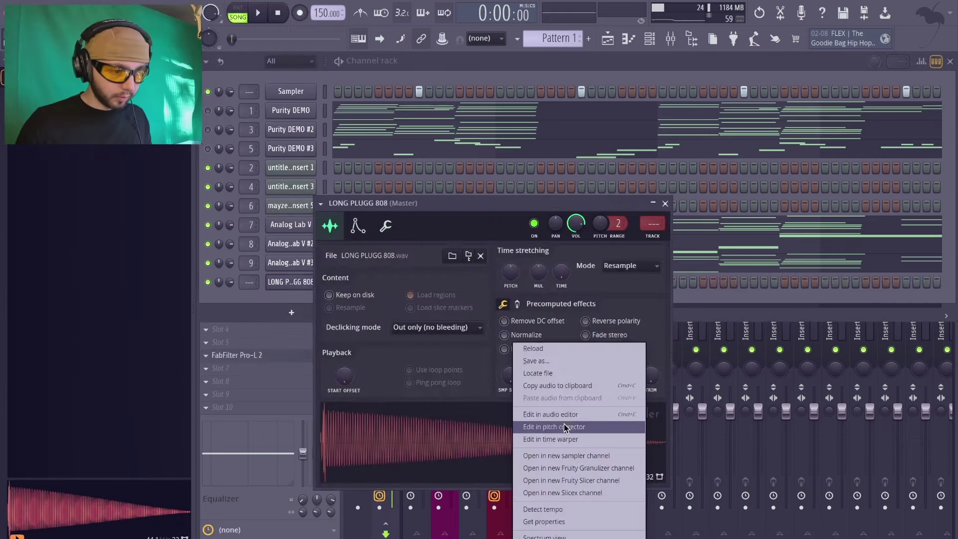
click(563, 425)
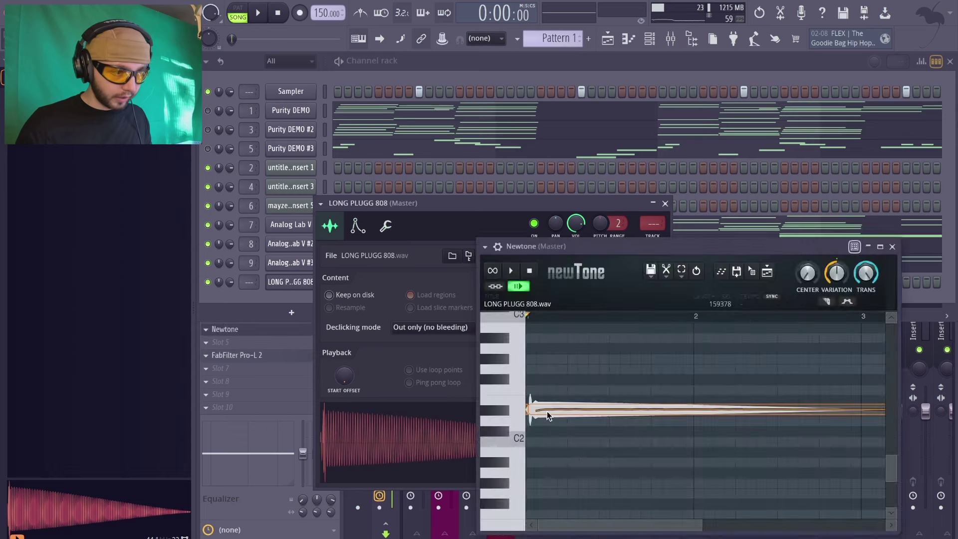
click(663, 404)
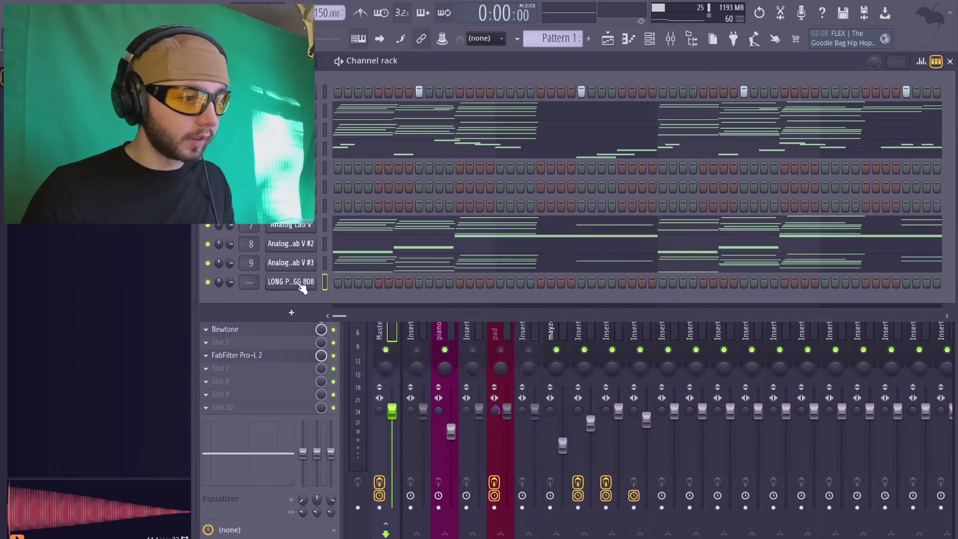
Look through the LONG PLUGG 808 channel's envelope, miscellaneous and sample settings, and close its window
click(291, 282)
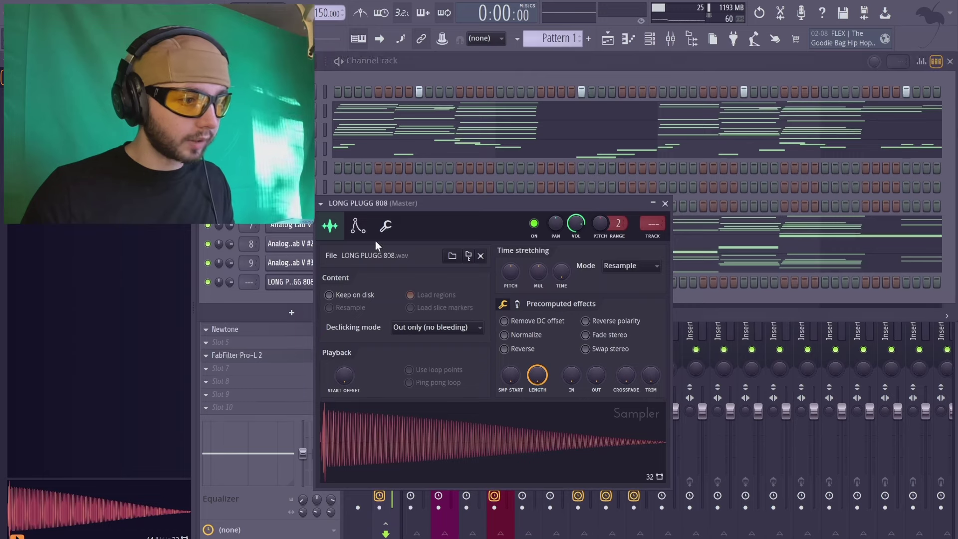
click(358, 226)
click(385, 225)
click(329, 226)
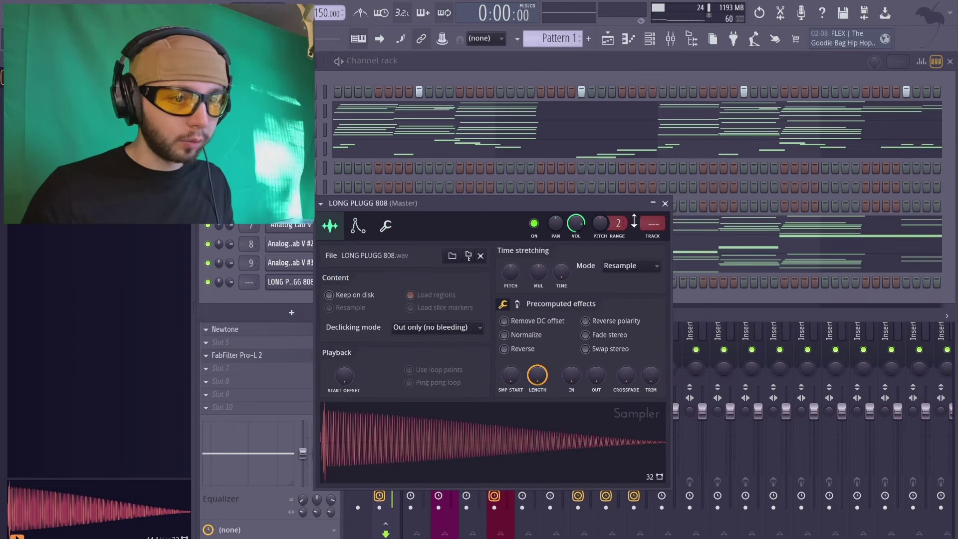
click(664, 204)
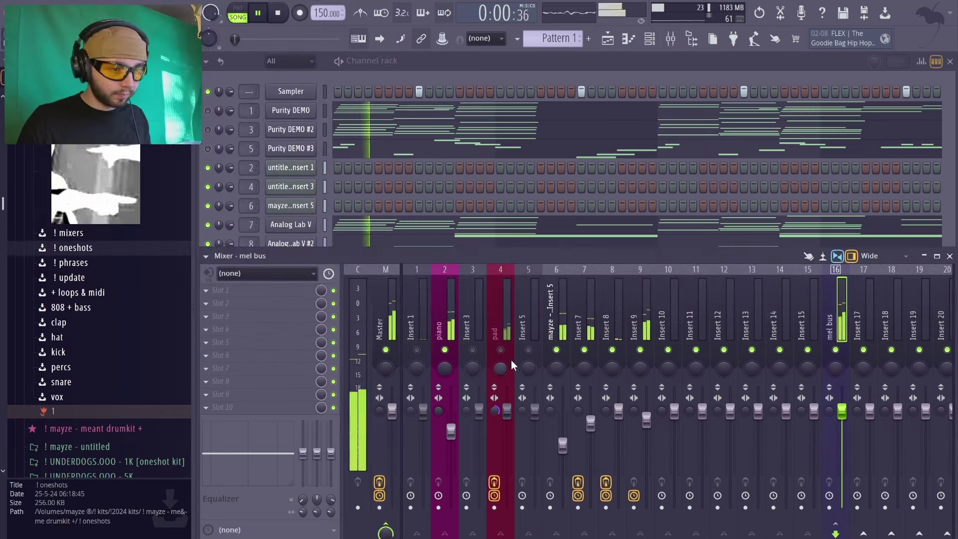
Cut the low EQ band to -18.0 at 90 Hz on the mel bus and Insert 9, and Insert 9's high band to -9.8
drag(302, 453, 301, 496)
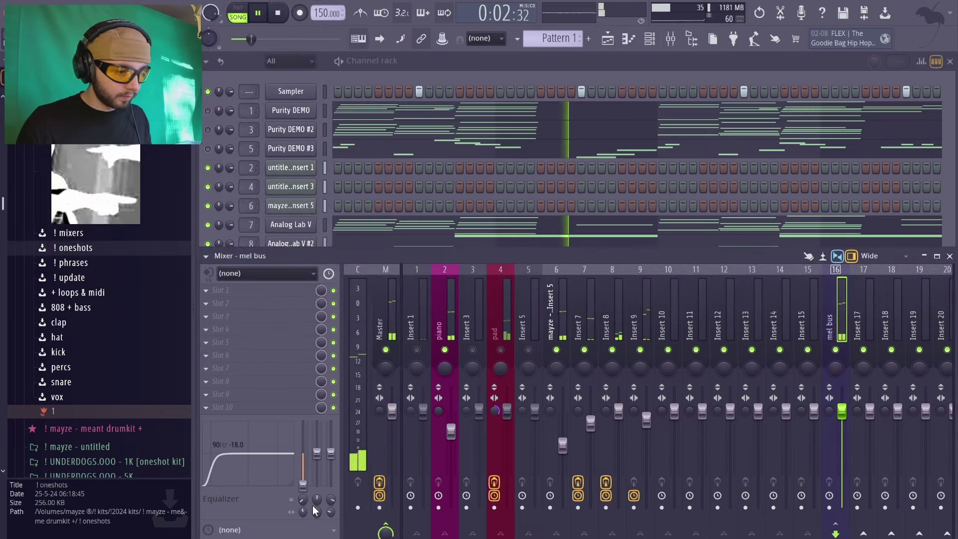
click(643, 306)
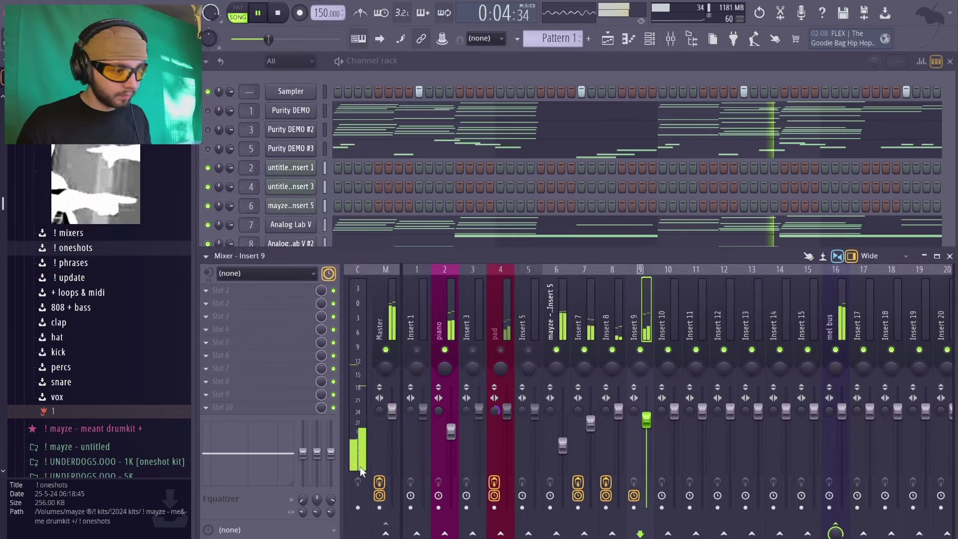
drag(331, 453, 302, 483)
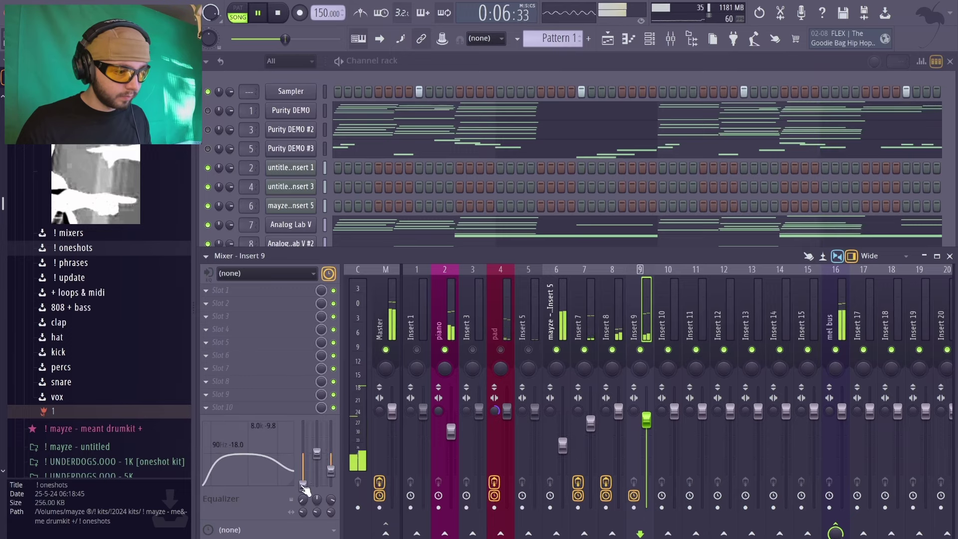
Add a kHs Comb Filter to slot 4 of the mel bus
click(828, 319)
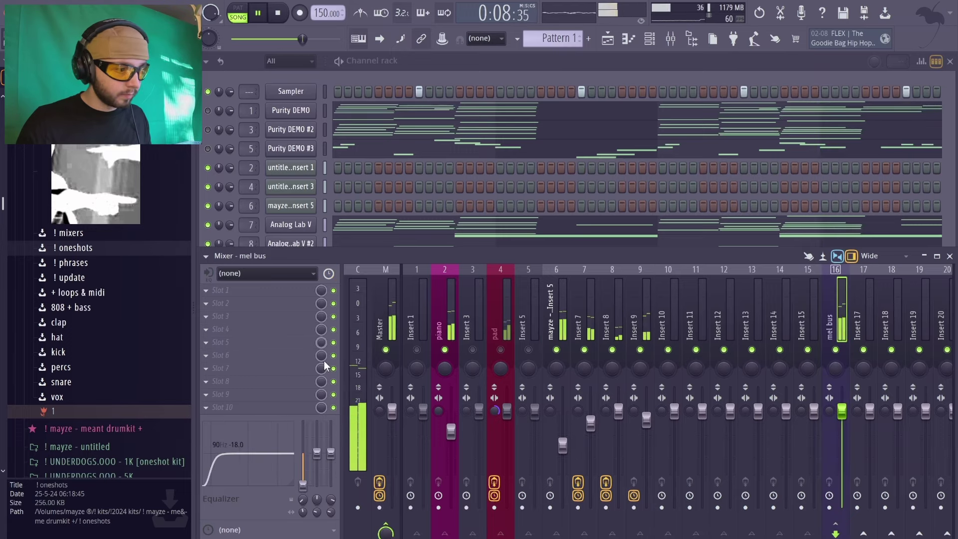
click(294, 329)
click(401, 336)
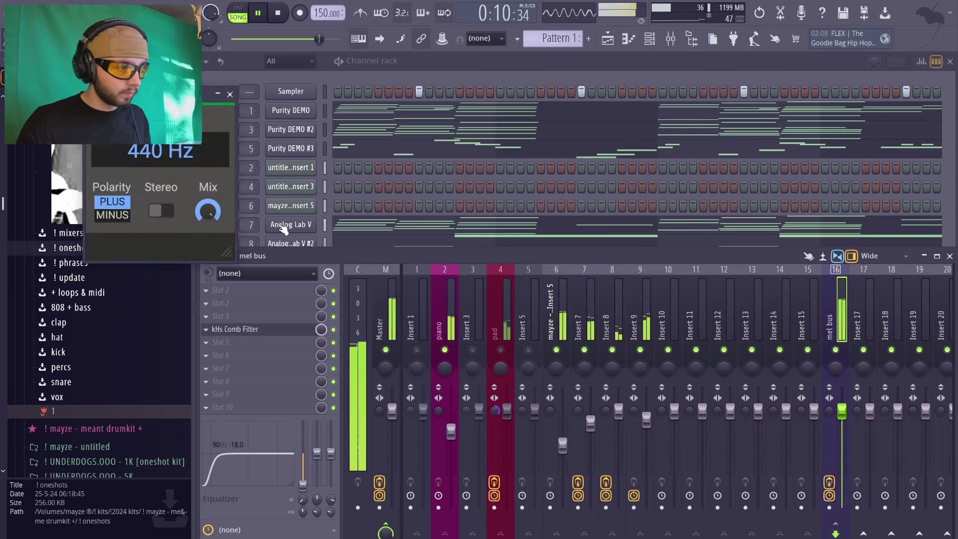
Enable Stereo on the comb filter, compare Minus with Plus polarity, keep Plus, set Mix to 14 % and close the plugin
click(160, 211)
click(120, 215)
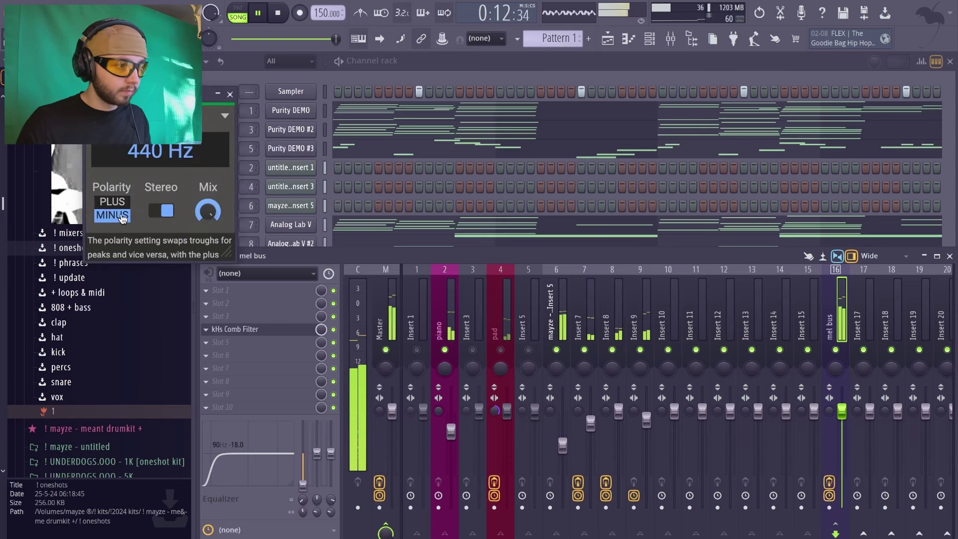
click(112, 201)
mouse_move(207, 211)
mouse_down()
mouse_move(208, 243)
mouse_move(207, 212)
mouse_up()
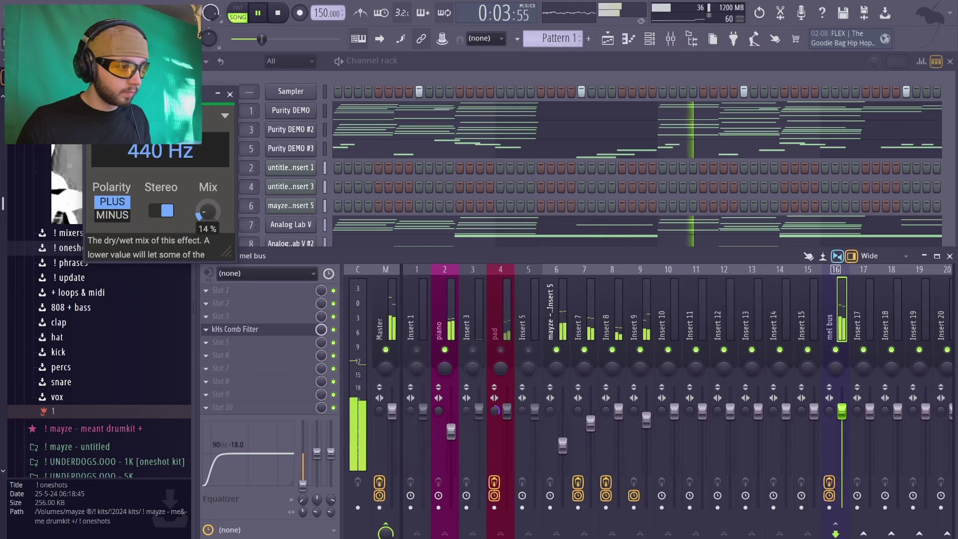
click(230, 95)
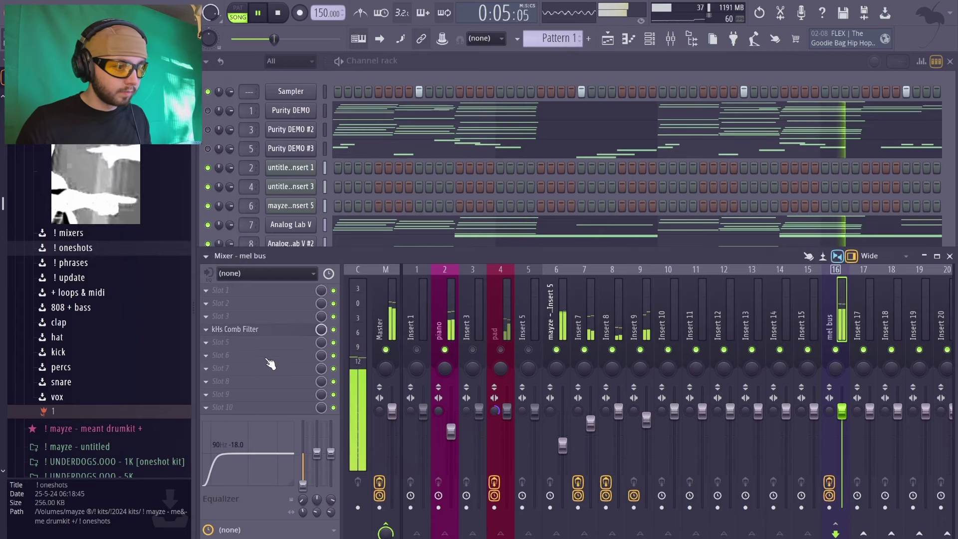
Lower the Insert 8 and piano mixer faders slightly
click(562, 321)
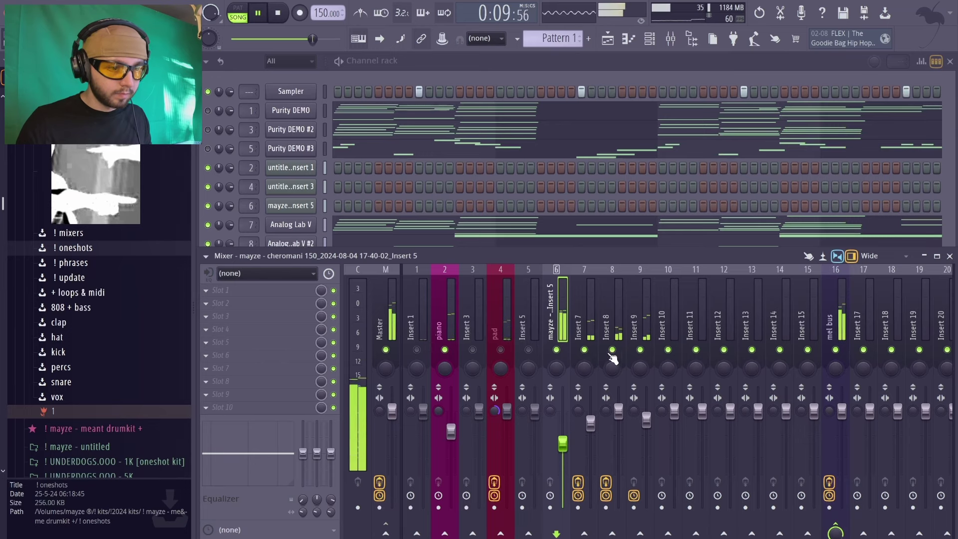
click(614, 326)
drag(618, 411, 619, 428)
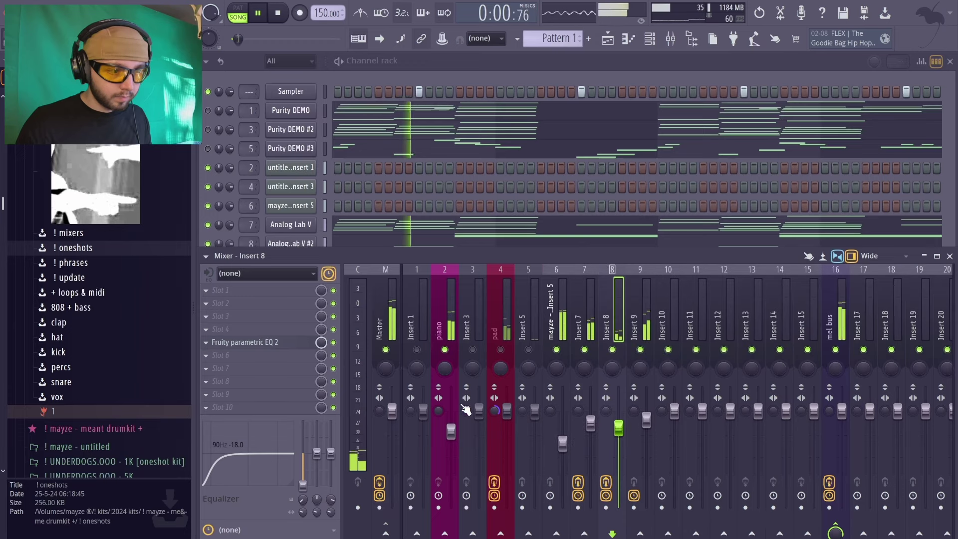
drag(450, 431, 450, 435)
Solo Insert 7 and add the Little Plate reverb to its slot 7
right_click(584, 350)
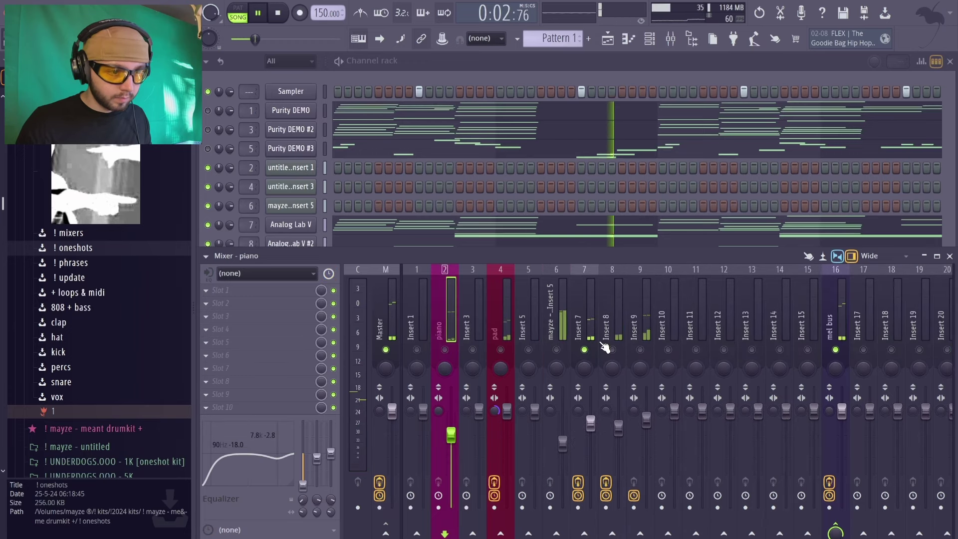
click(594, 344)
click(274, 367)
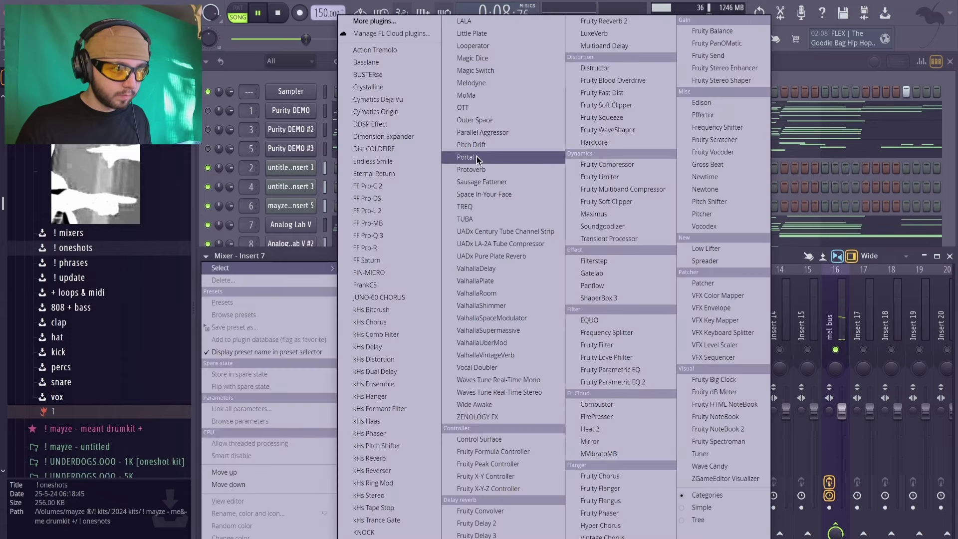
click(489, 36)
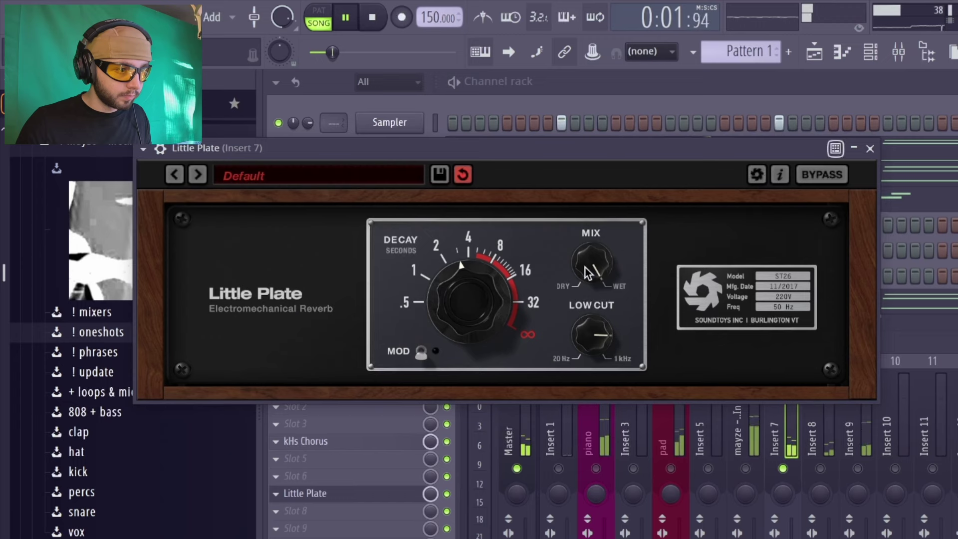
Set Little Plate's decay to 3.56 seconds with modulation on, and reduce its mix and low cut
drag(465, 283, 468, 281)
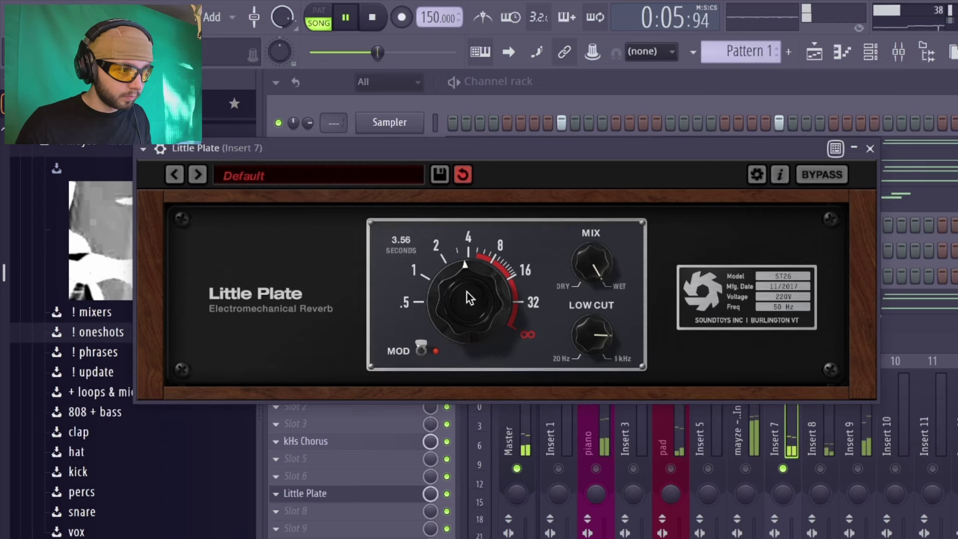
drag(590, 265, 577, 311)
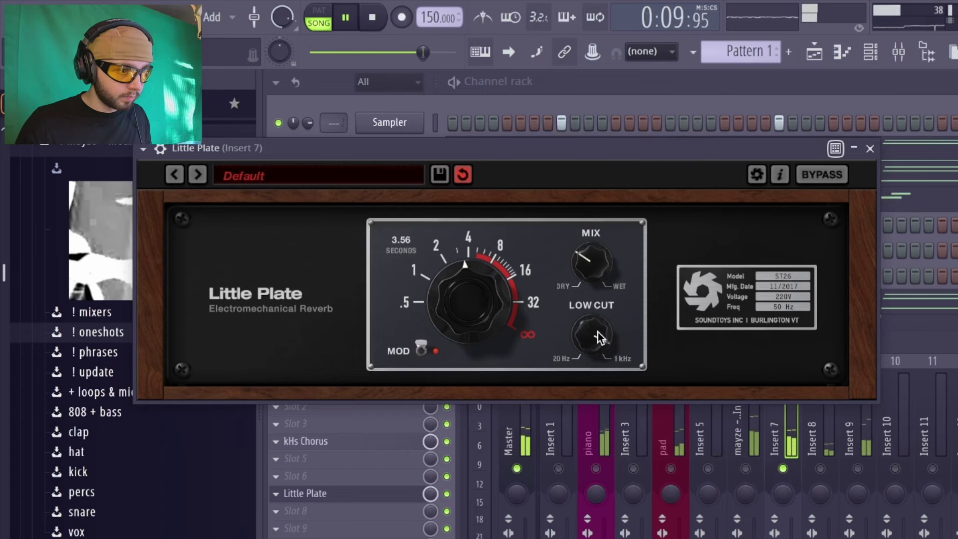
drag(598, 331, 588, 386)
drag(599, 272, 597, 249)
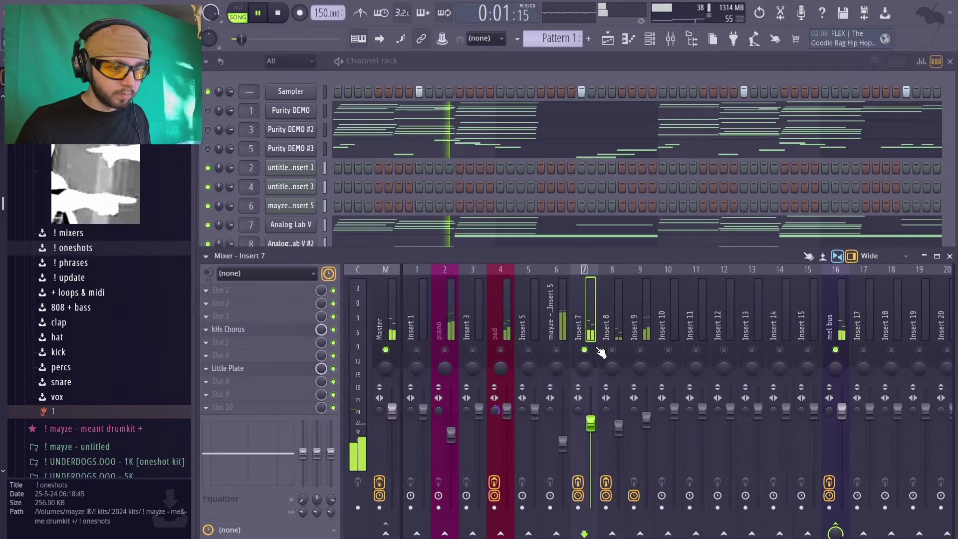
Unsolo Insert 7, cut its high EQ band to -7.7, and lower the Insert 7 and Insert 9 faders slightly
right_click(598, 349)
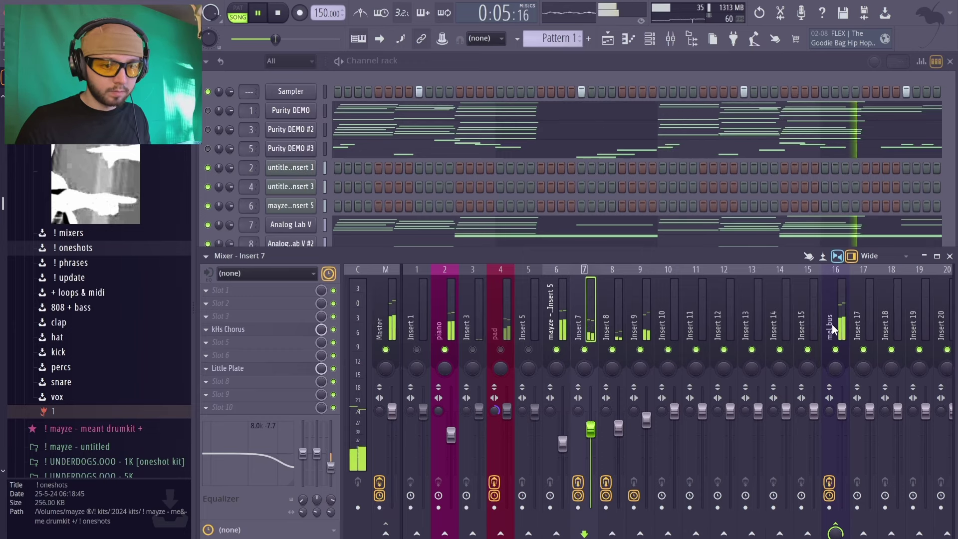
click(618, 314)
click(567, 315)
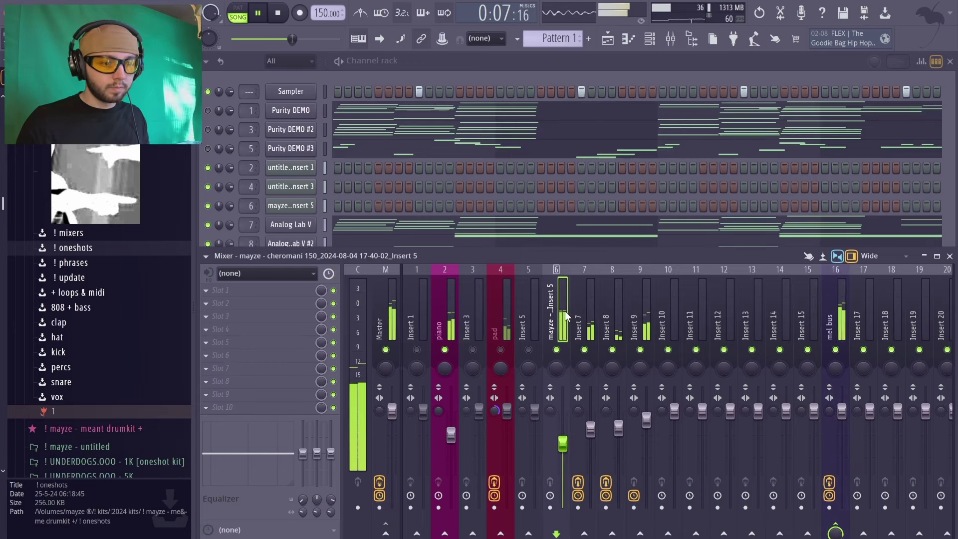
drag(646, 419, 644, 427)
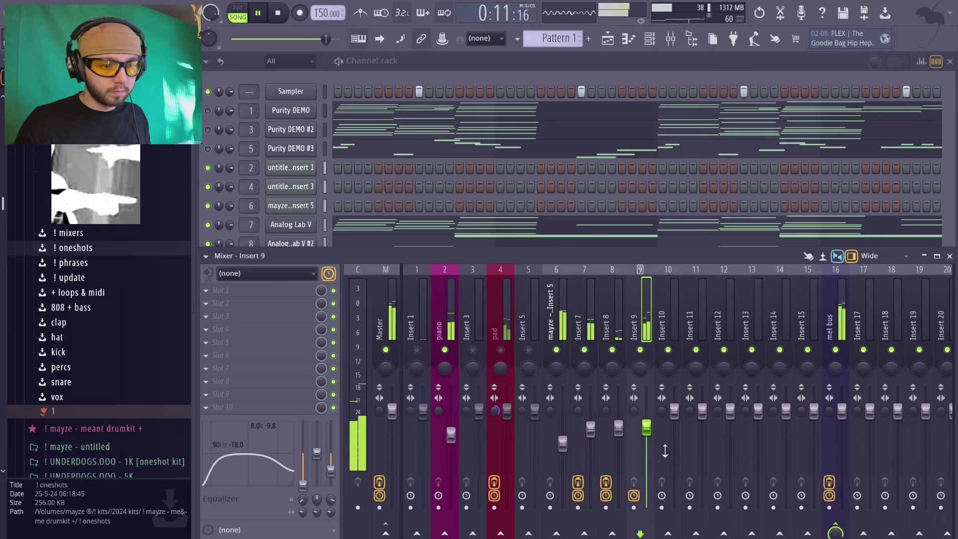
Add another effect plugin to the mel bus
click(831, 324)
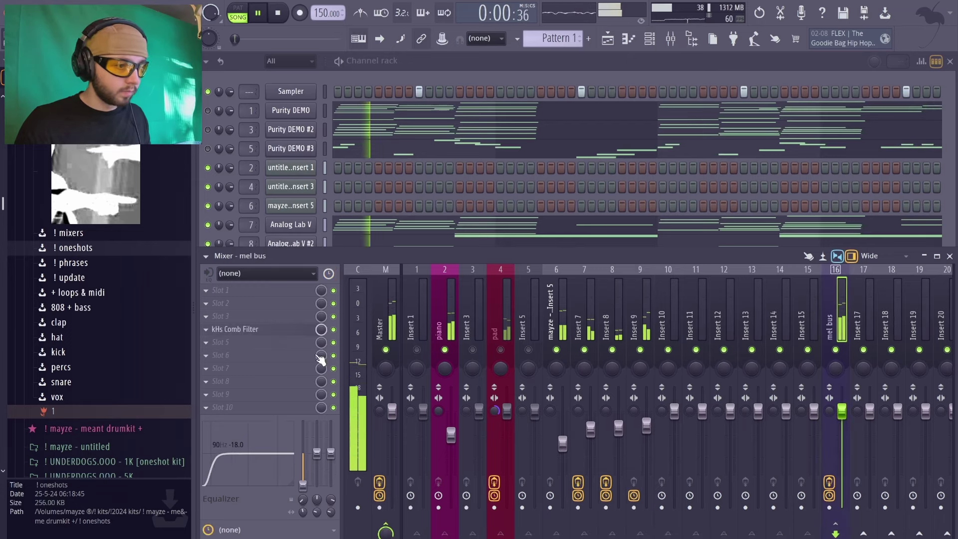
click(482, 83)
click(339, 269)
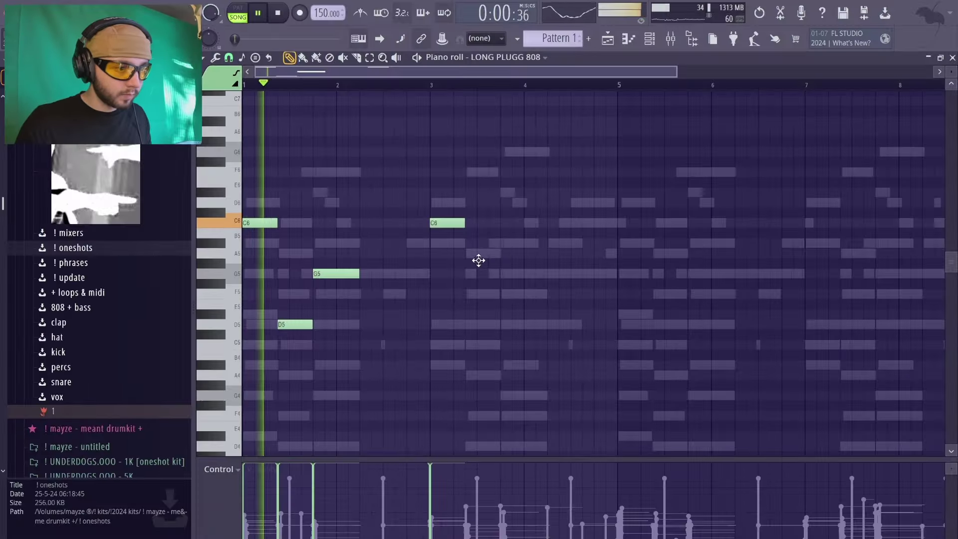
Add D5 and G5 notes after the bar 3 C6 of the LONG PLUGG 808 line, lengthening G5 to match the first phrase
click(471, 324)
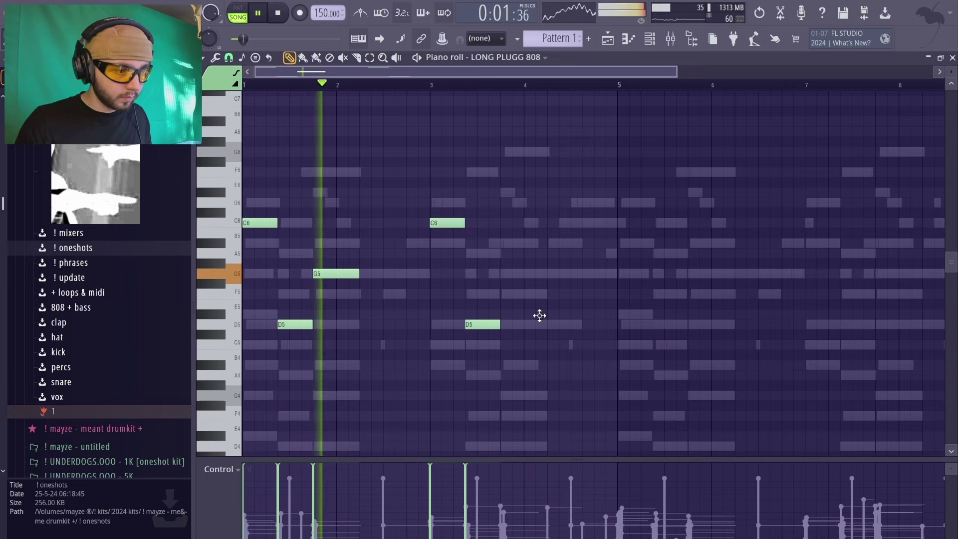
click(503, 273)
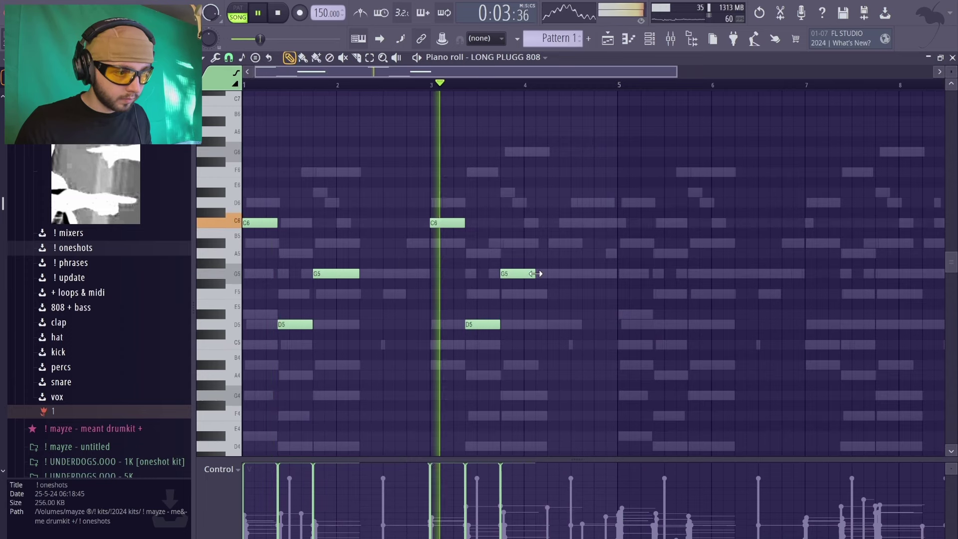
drag(534, 273, 547, 274)
Duplicate the four-bar 808 line so the copy starts at bar 5, and deselect the notes
key(ctrl+a)
key(ctrl+b)
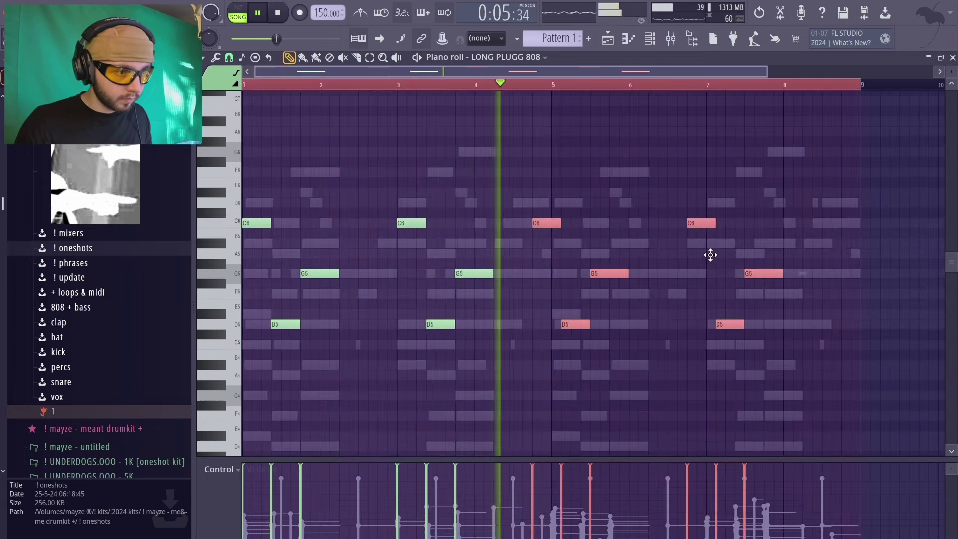
key(ctrl+a)
key(ctrl+d)
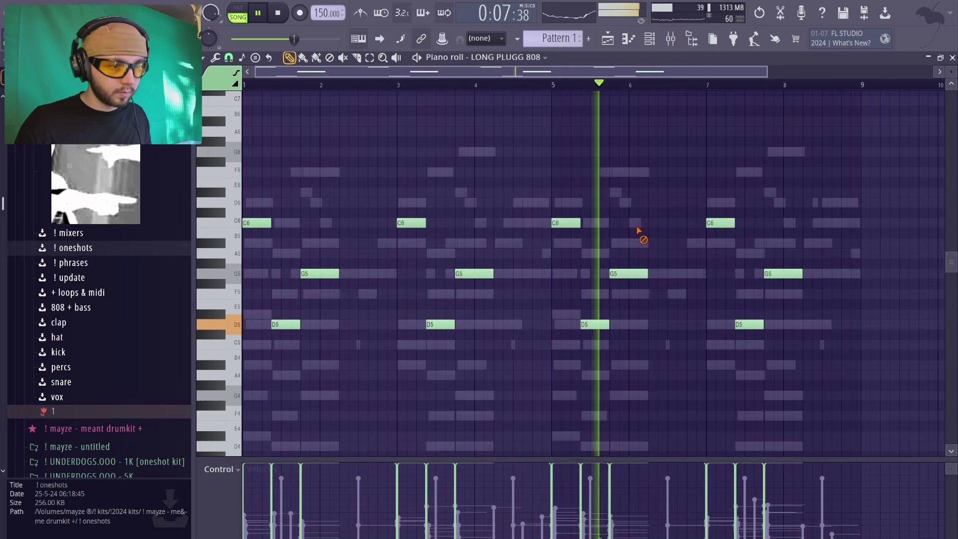
Add a short G5 and a longer G5 in the second half of bar 8, and copy the pair to bar 4
scroll(845, 256, down, 2)
scroll(833, 251, up, 3)
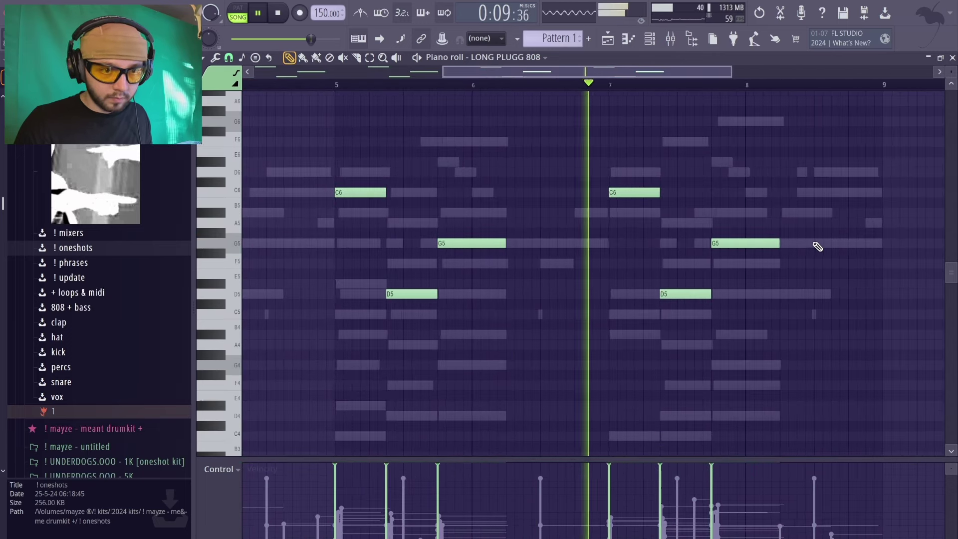
click(814, 242)
mouse_move(884, 244)
mouse_down()
mouse_move(831, 255)
mouse_move(882, 249)
mouse_up()
click(835, 244)
scroll(878, 261, down, 3)
drag(849, 276, 519, 261)
Add a G5 note leading into bar 3 and another leading into bar 7 of the 808 line, and deselect everything
click(365, 244)
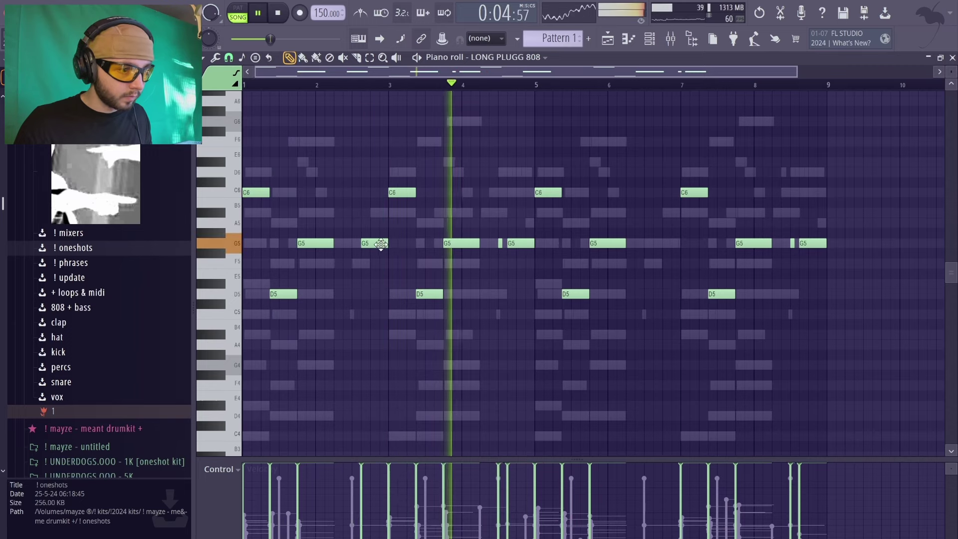
click(653, 244)
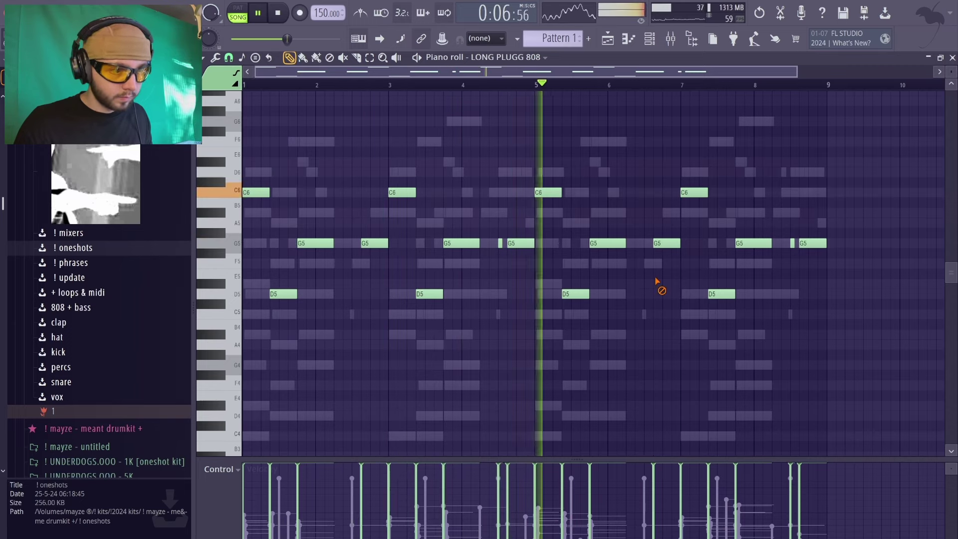
key(super+a)
key(super+d)
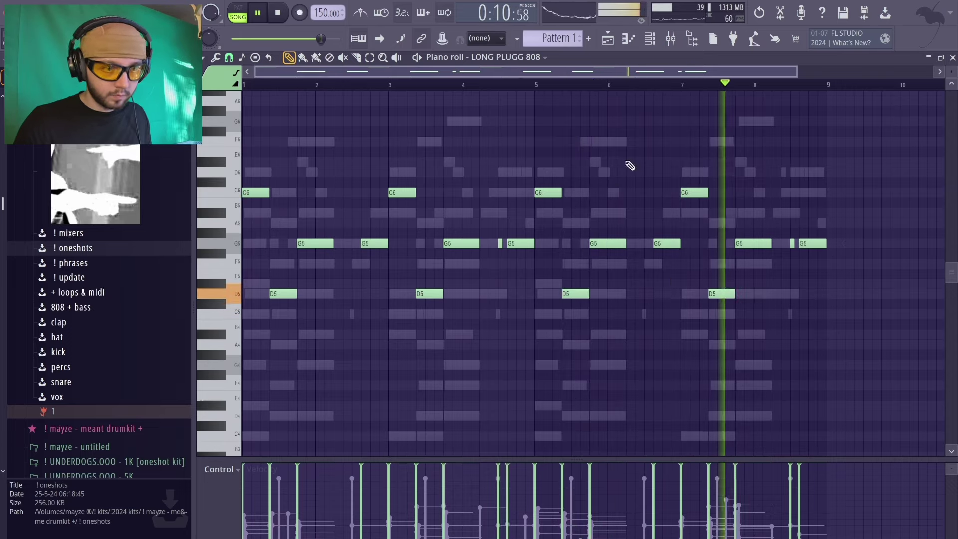
Lower the velocity of the C5 note at the start of bar 4 in the mayze - o_o hi-hat pattern
key(super+a)
key(super+d)
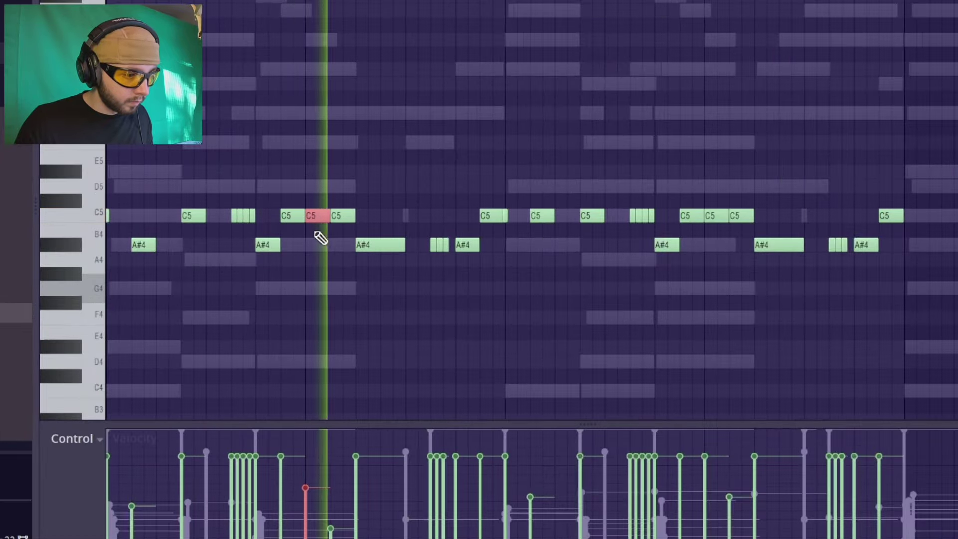
click(712, 216)
scroll(712, 216, down, 6)
ctrl+click(768, 149)
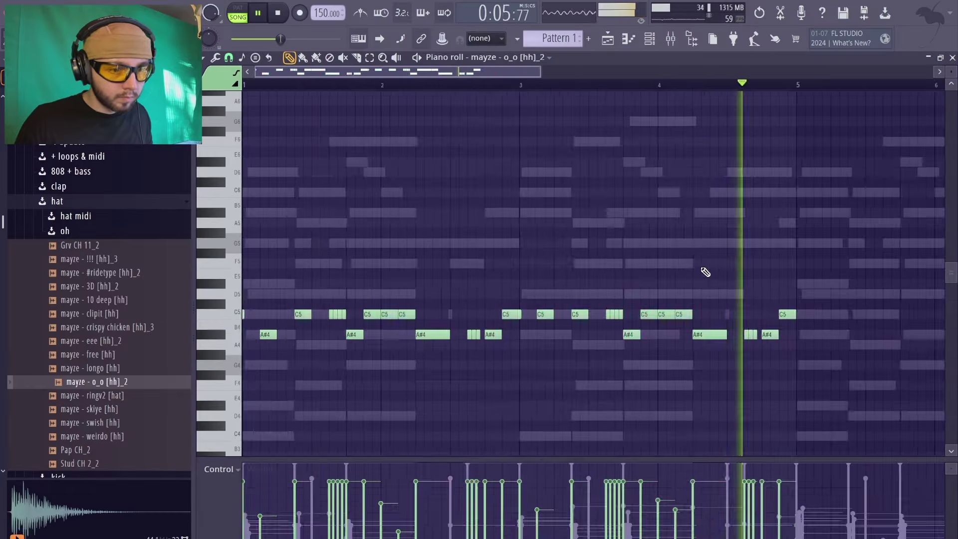
Duplicate the four-bar hi-hat pattern so the copy starts at bar 5, and deselect the notes
key(ctrl+b)
key(ctrl+d)
scroll(643, 237, down, 4)
key(ctrl+a)
key(ctrl+d)
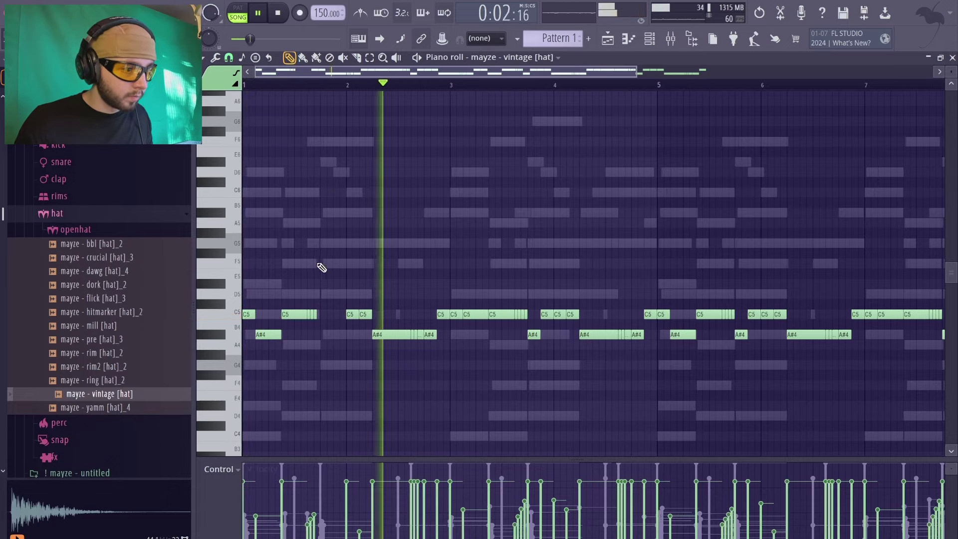
Add an A#4 vintage hat note just before bar 2, shift the late bar 5 A#4 slightly later, and delete the C5 above it
click(336, 335)
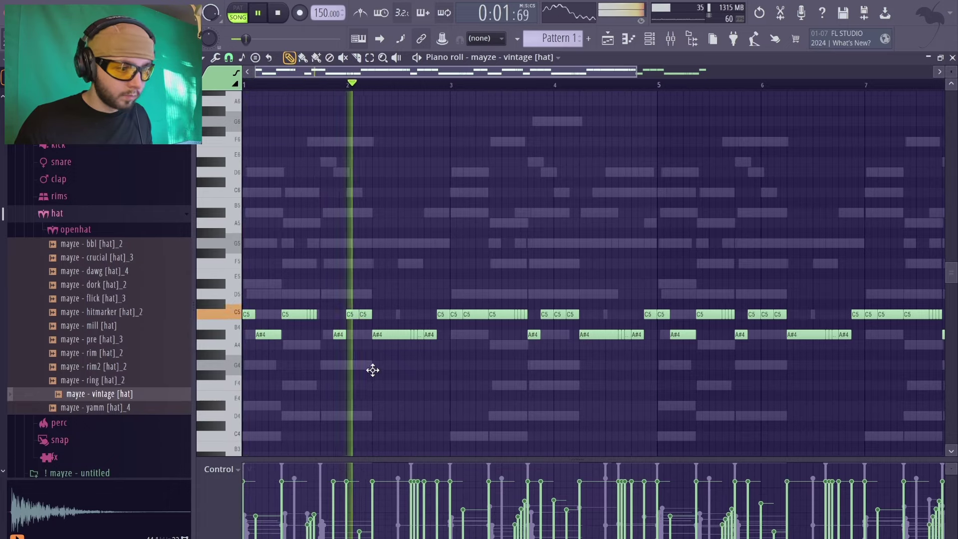
ctrl+scroll(573, 366, down, 2)
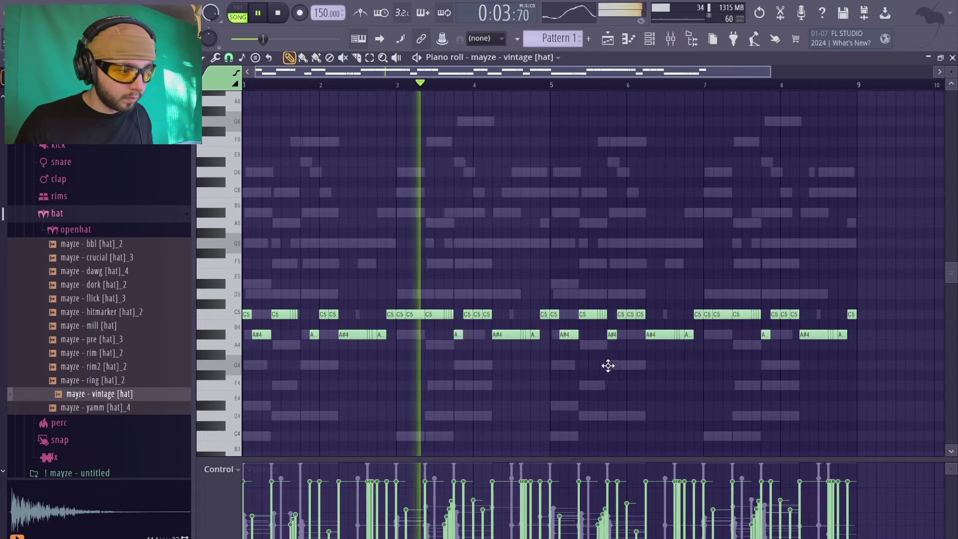
drag(612, 329, 620, 329)
right_click(622, 315)
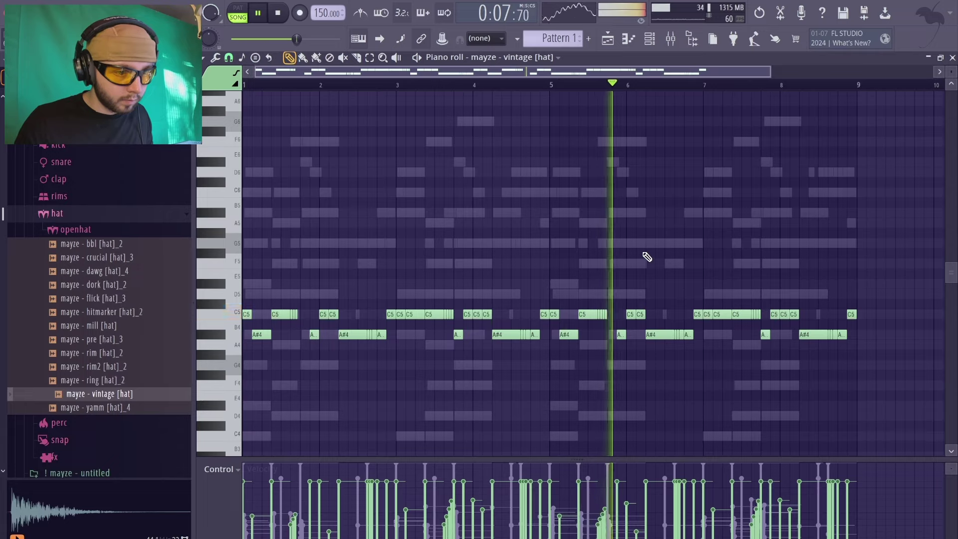
Select the A#4 vintage hat notes just before bars 2 and 6 and lower their velocity
ctrl+click(311, 334)
ctrl+click(620, 335)
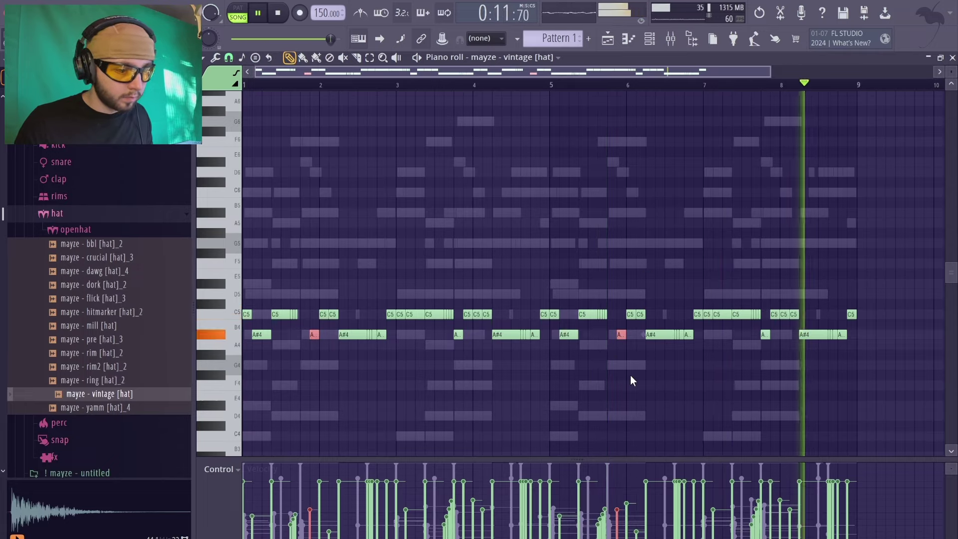
Replace the Dro Spinz 808 sample in the channel rack with Dro x Xool 808
key(F6)
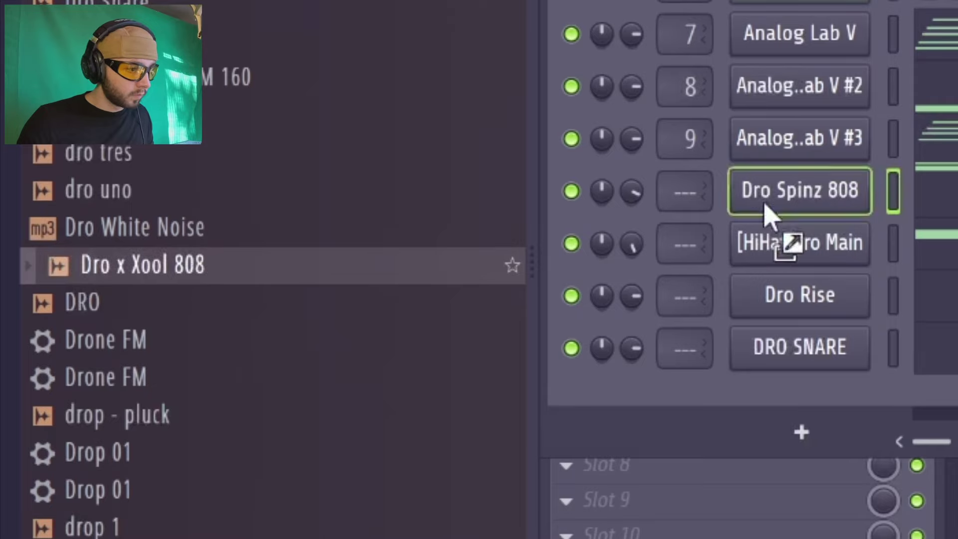
drag(756, 220, 799, 204)
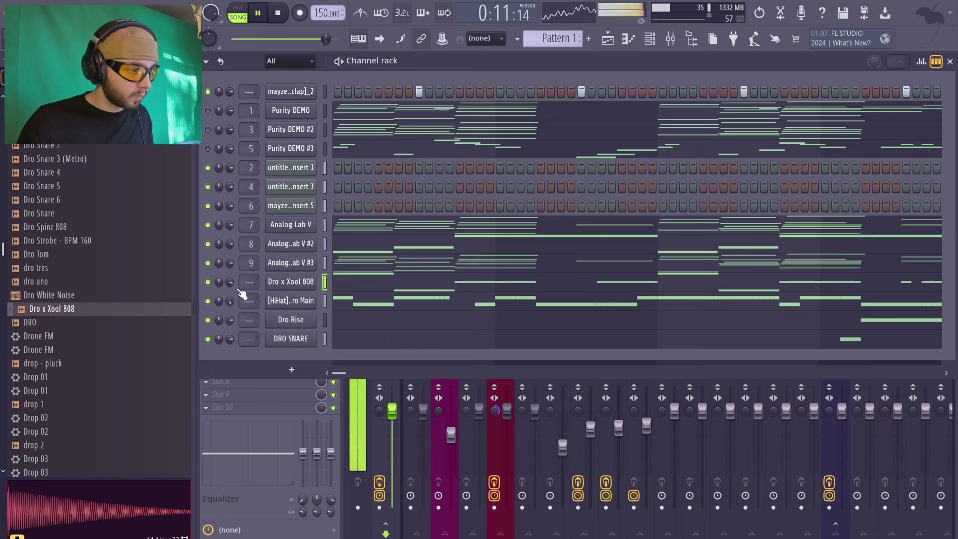
Add Mexiko Dro Muffled Snare hits near the end of bar 2 and just after the start of bar 3
scroll(83, 323, down, 6)
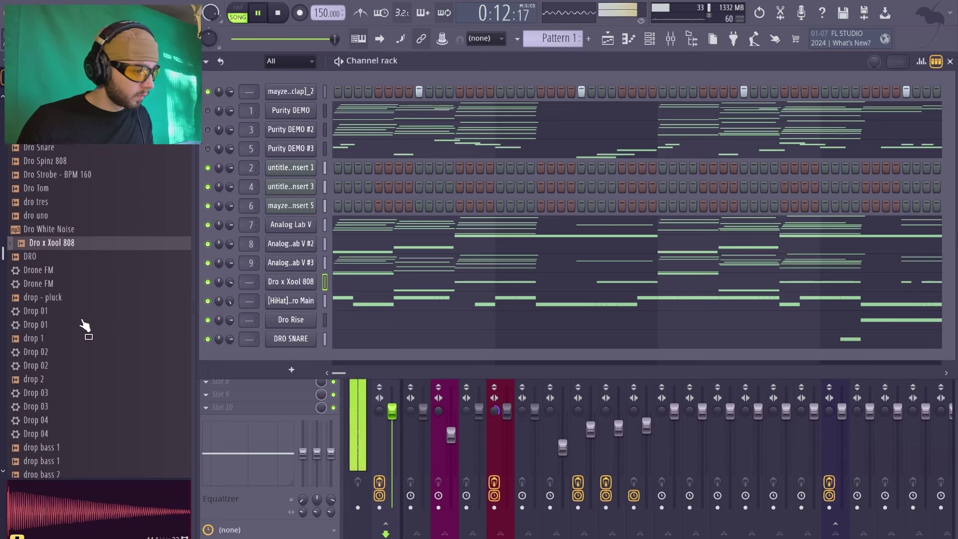
scroll(84, 324, down, 12)
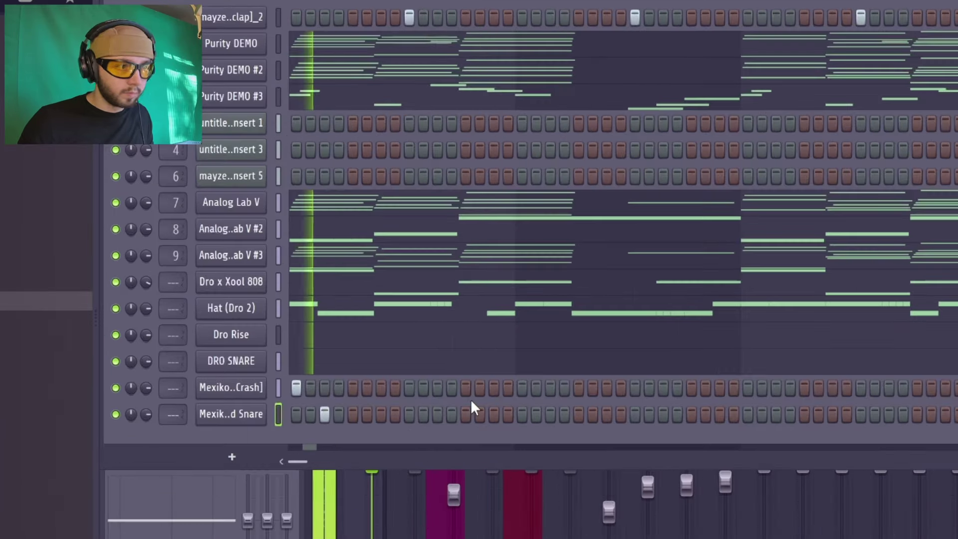
click(719, 414)
click(775, 414)
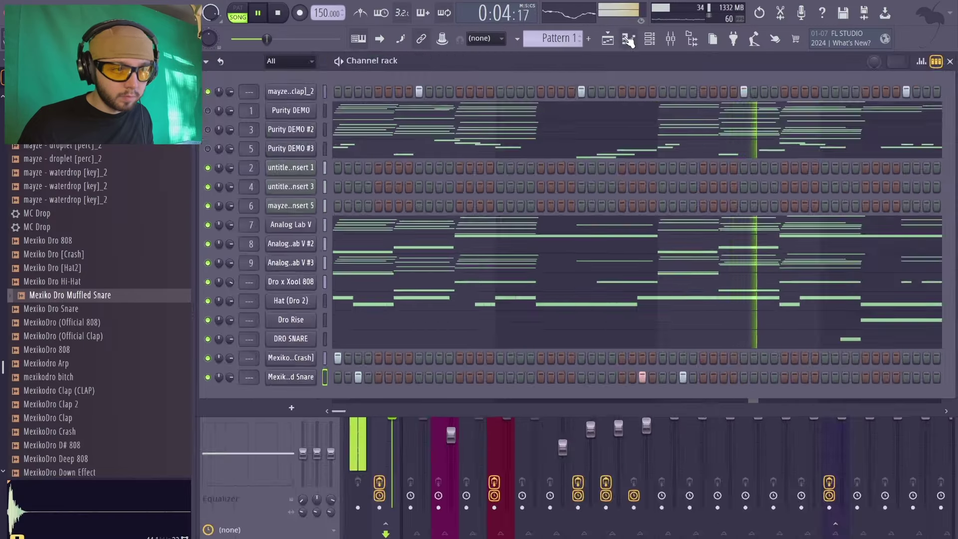
Duplicate the Mexiko Dro Muffled Snare hits so the copy starts at bar 5, deselect them, and return to the channel rack
click(628, 39)
key(ctrl+b)
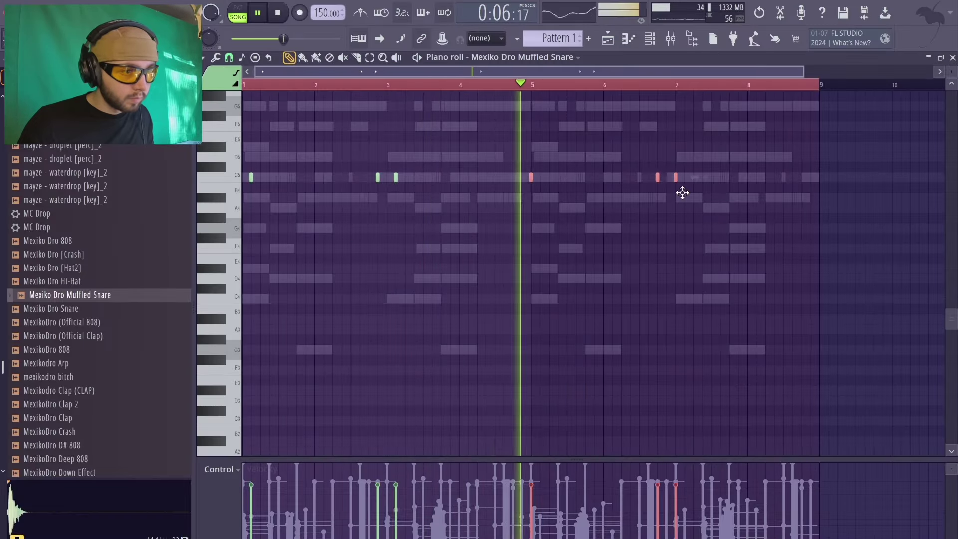
key(ctrl+d)
click(951, 57)
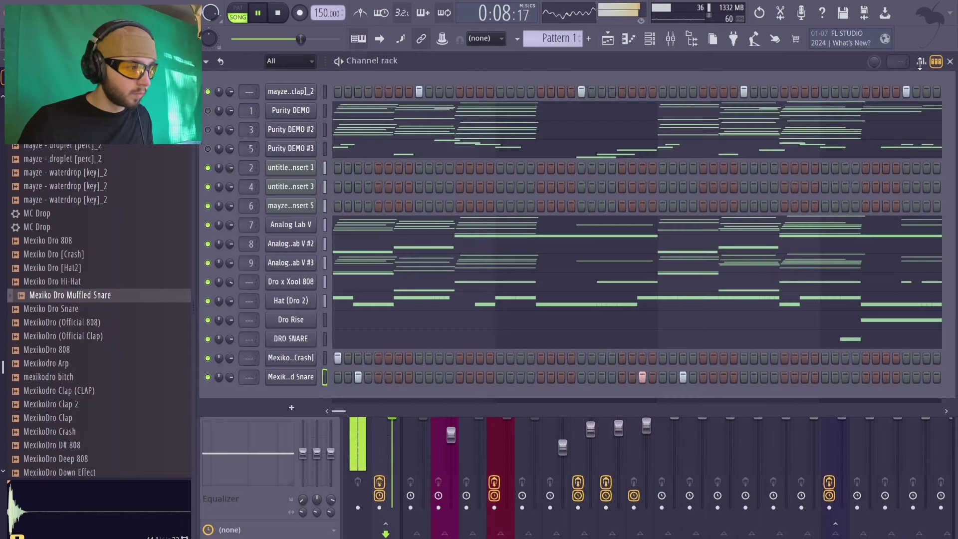
Audition MexikoDro 808 samples, replace Dro x Xool 808 with MexikoDro 808, and load MexikoDro808 (2) as a separate channel
scroll(86, 287, down, 2)
click(98, 201)
click(89, 294)
click(96, 282)
key(space)
click(73, 295)
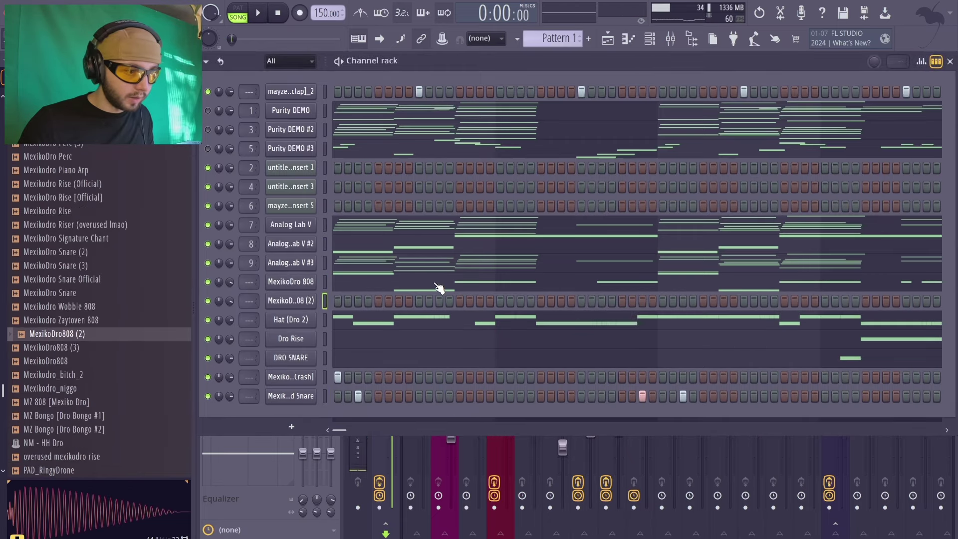
Open the MexikoDro 808 notes, select the G5 notes from the end of bar 2 through bar 4, and switch to another channel
click(438, 285)
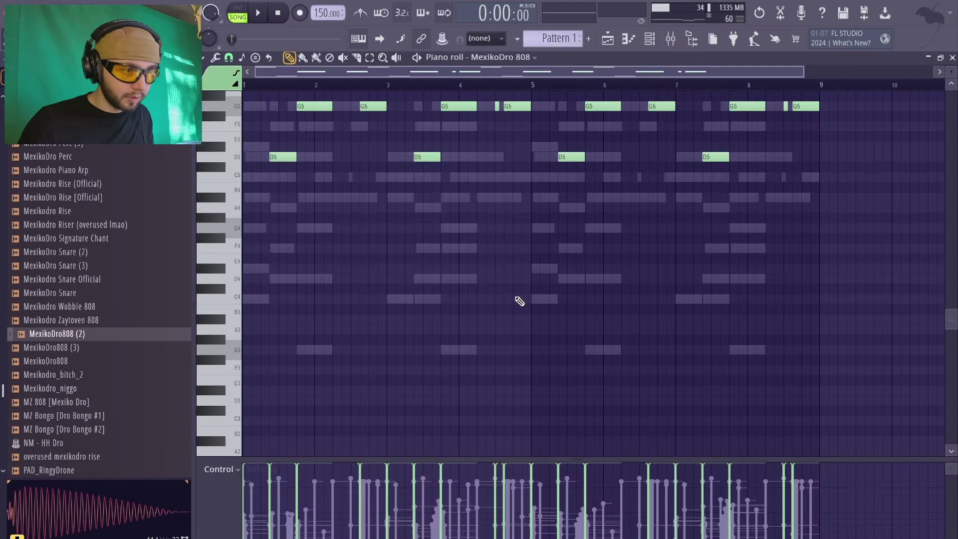
scroll(411, 210, up, 3)
ctrl+drag(364, 237, 371, 276)
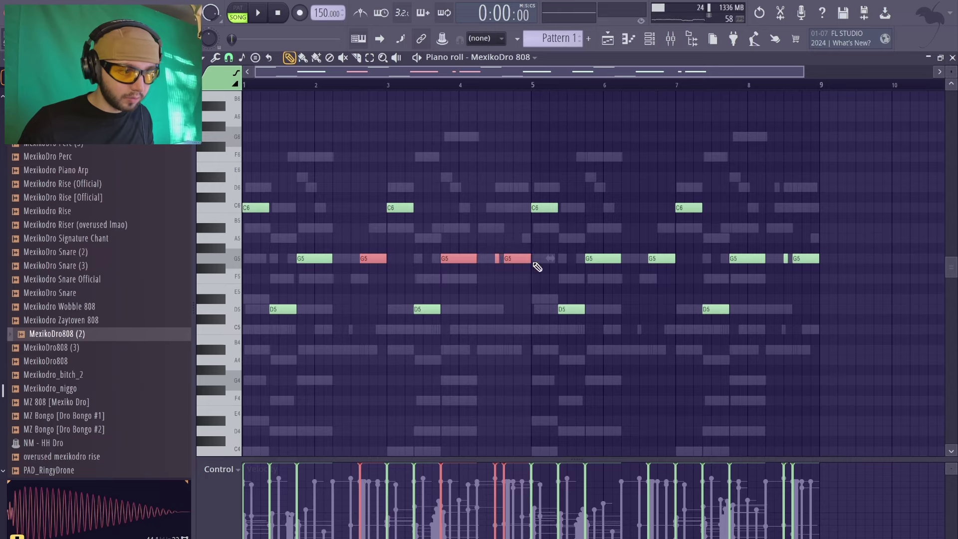
click(532, 57)
click(505, 396)
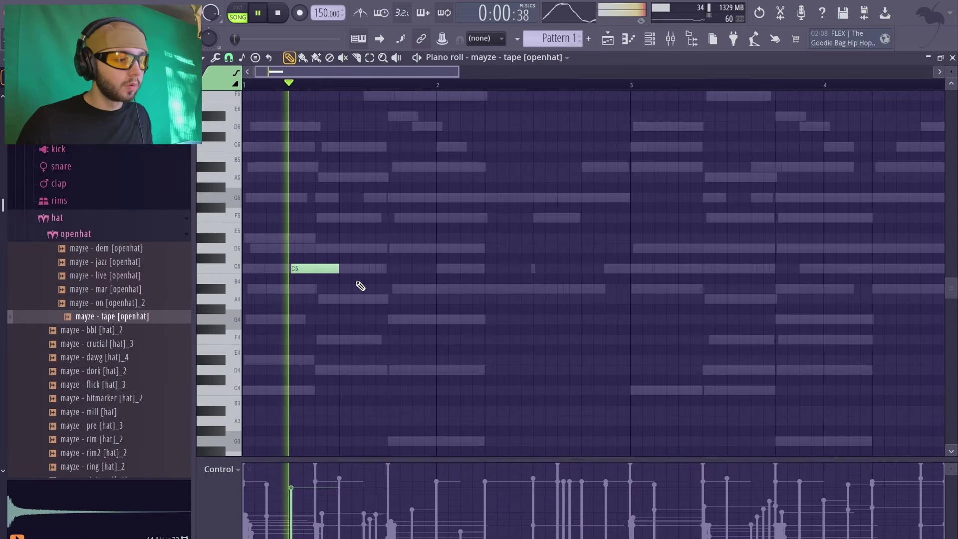
Add C5 notes on beats 2 and 4 of bar 2 in the mayze - tape open-hat pattern
scroll(434, 284, down, 2)
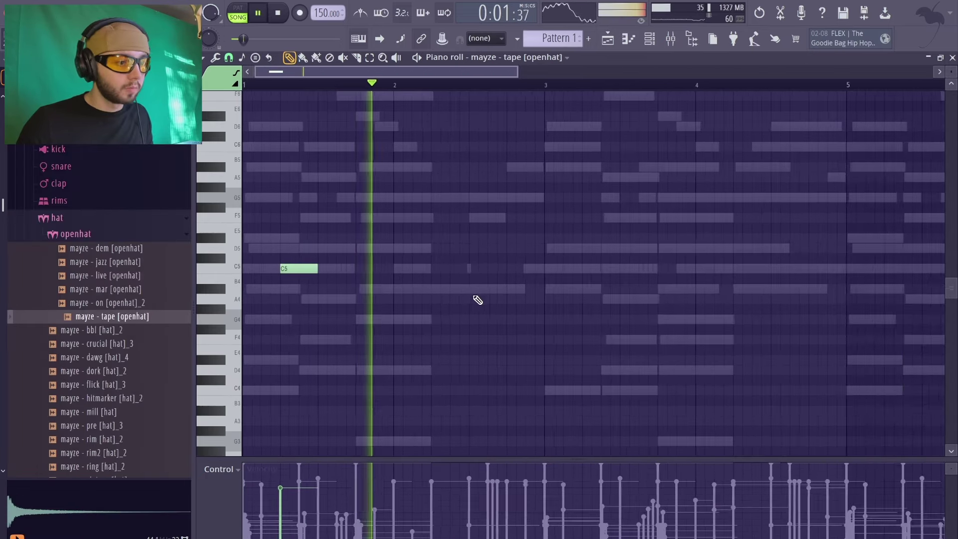
click(445, 270)
click(434, 269)
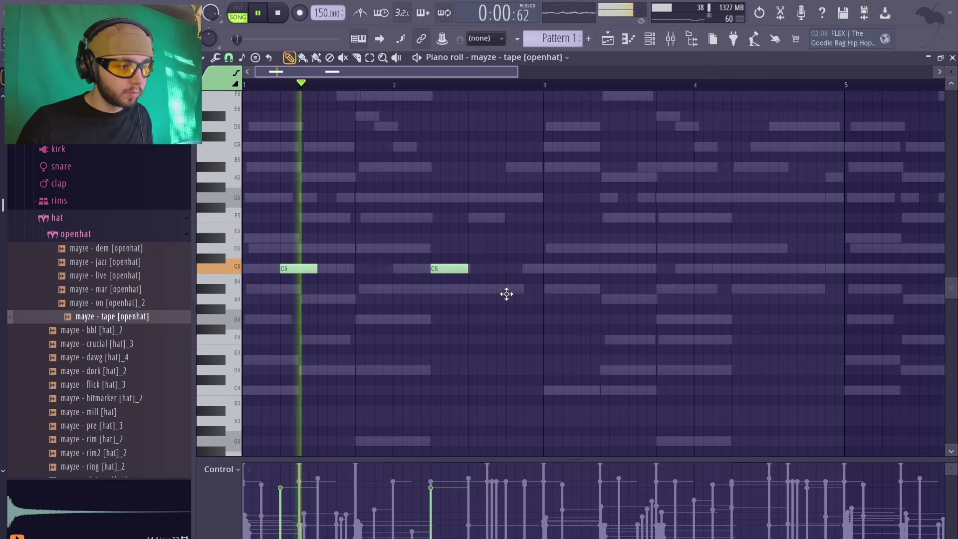
click(517, 267)
Copy the three C5 open-hat notes of bars 1 and 2 into bars 3 and 4
key(ctrl+a)
click(567, 293)
key(ctrl+a)
drag(528, 271, 830, 290)
Duplicate the four-bar open-hat pattern into bars 5 to 8, and remove the first C5 notes of bars 3 and 7
scroll(826, 324, down, 1)
key(ctrl+a)
scroll(698, 298, down, 1)
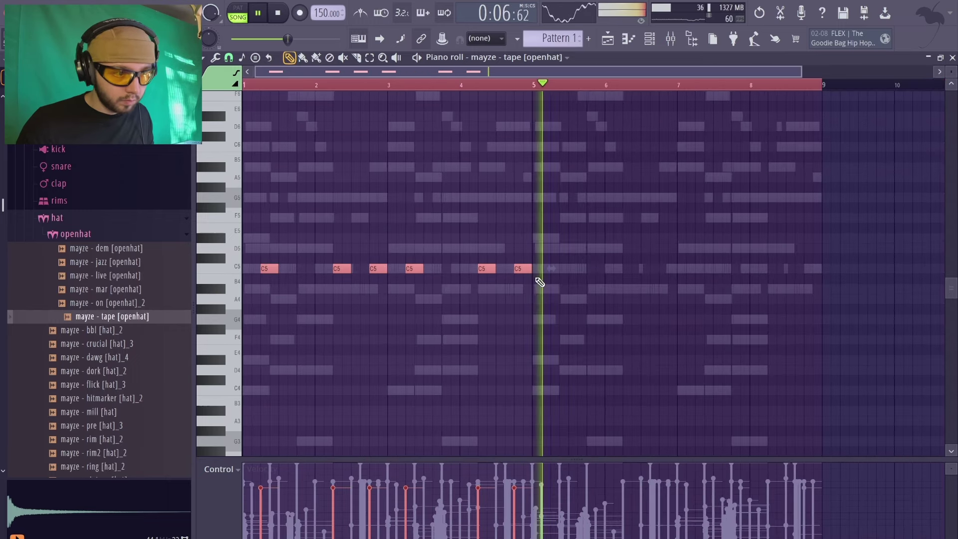
key(ctrl+b)
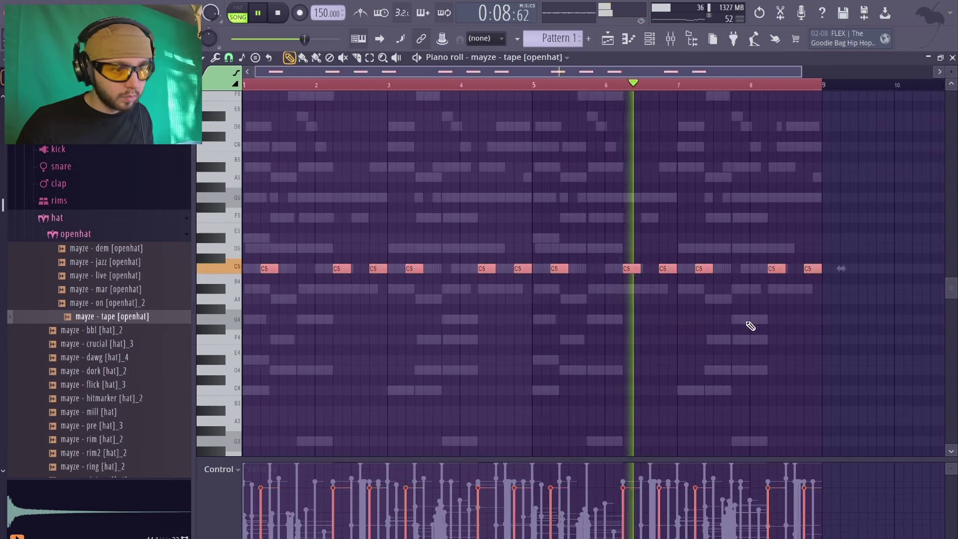
click(753, 325)
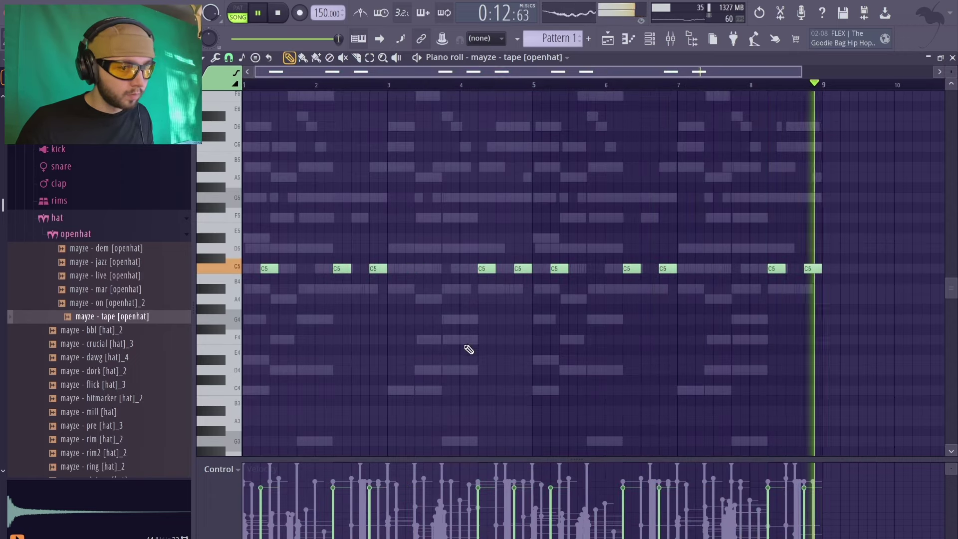
key(ctrl+a)
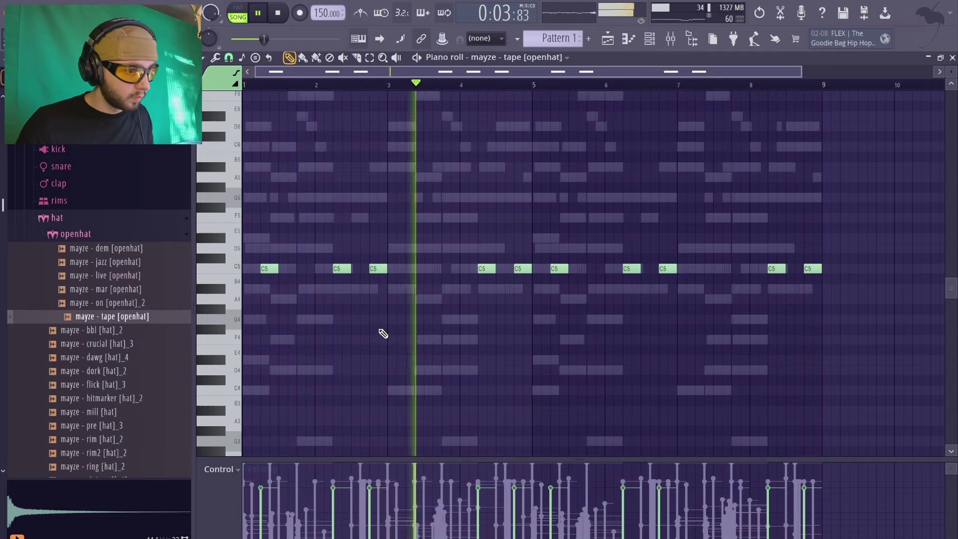
right_click(382, 333)
key(ctrl+a)
right_click(451, 333)
key(ctrl+a)
right_click(596, 329)
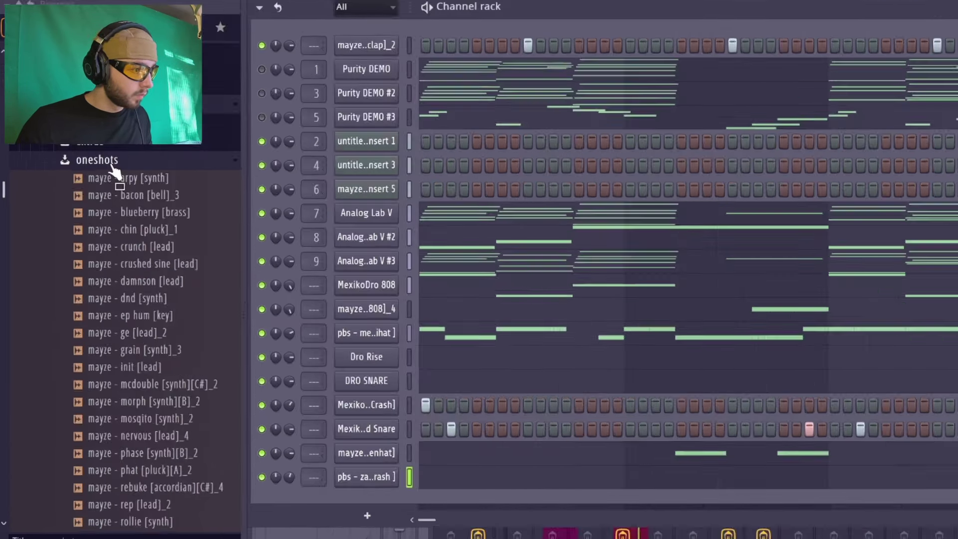
Load the mayze - ep hum [key] one-shot as a new channel below the crash and open its piano roll
scroll(106, 291, down, 2)
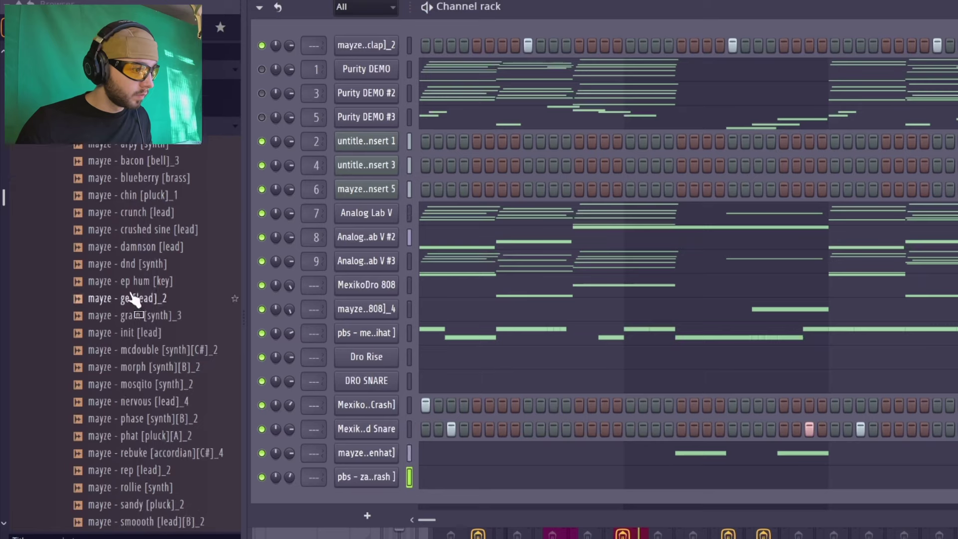
scroll(144, 318, down, 4)
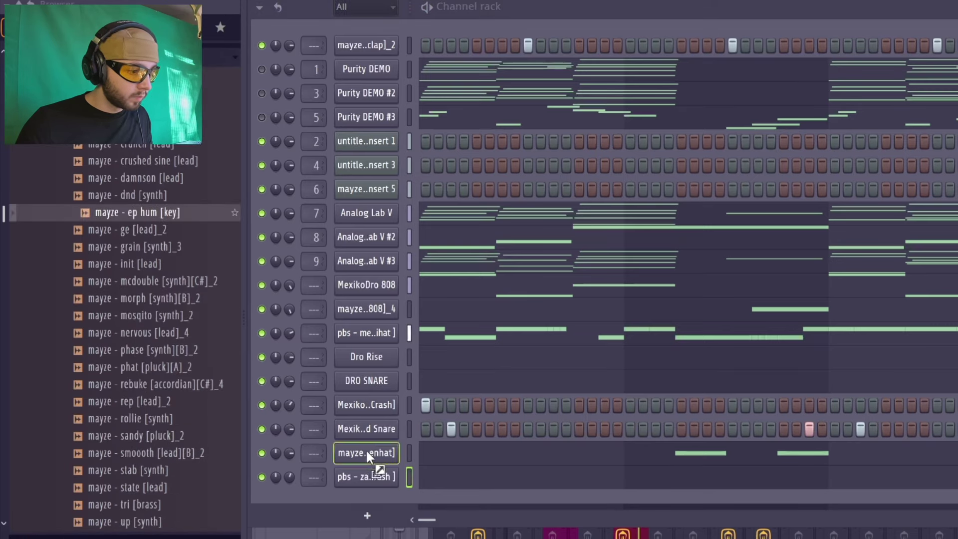
drag(369, 456, 374, 499)
click(374, 498)
click(305, 102)
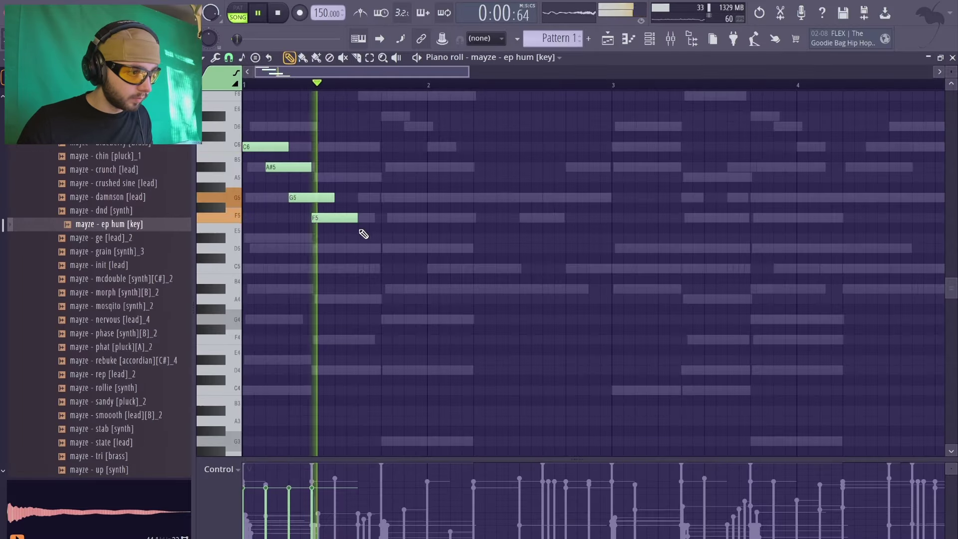
Complete the descending ep hum phrase in bar 1 with a D5 note following the F5, checking it in playback
key(space)
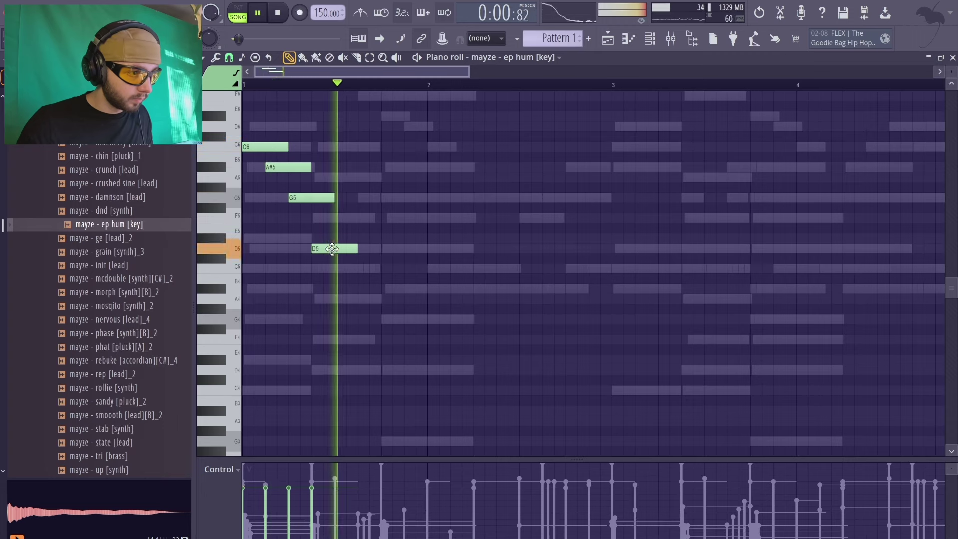
click(336, 248)
key(space)
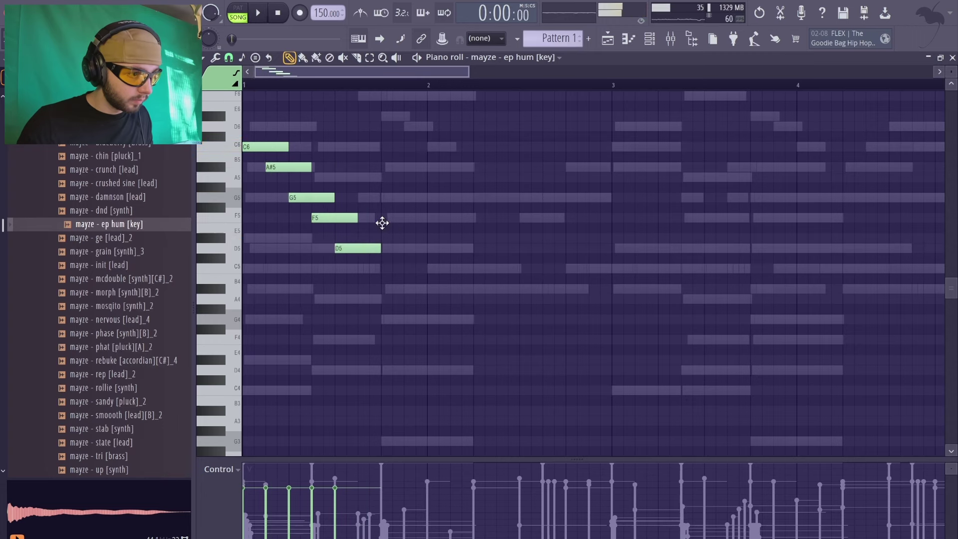
Continue the ep hum melody with F5 and G5 late in bar 1 and a D5 at the start of bar 2
click(441, 216)
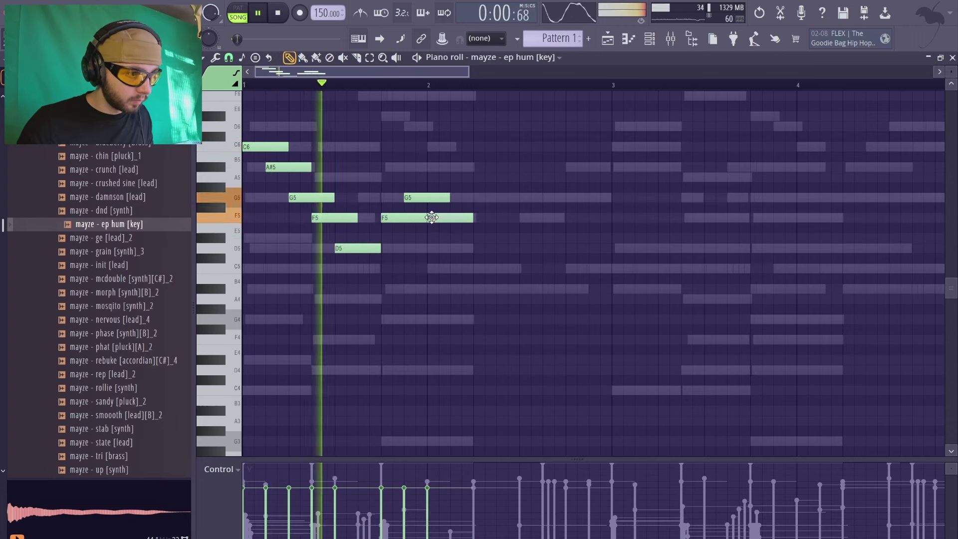
key(space)
drag(443, 214, 448, 177)
click(437, 244)
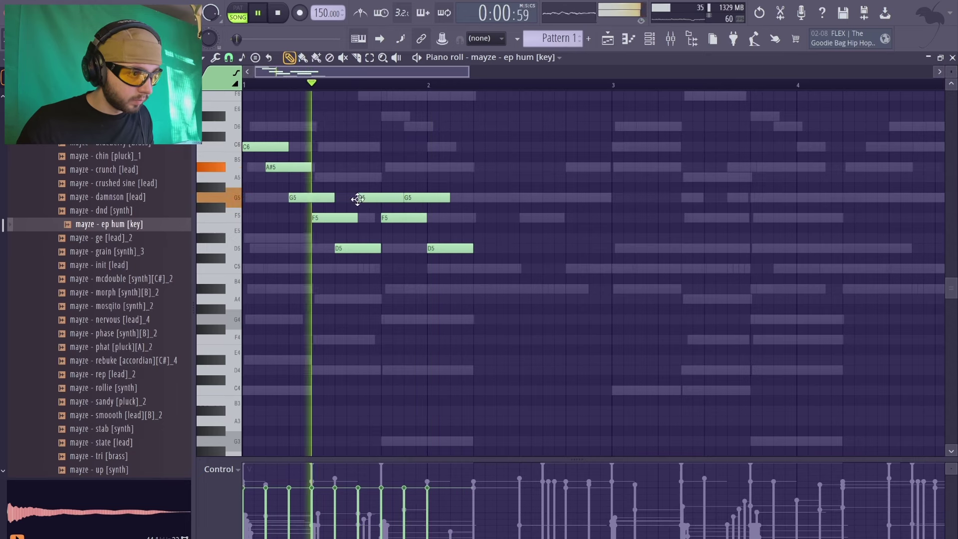
Place an F5 in the gap between the two existing F5 notes in bar 1 of the ep hum melody and replay it
click(361, 219)
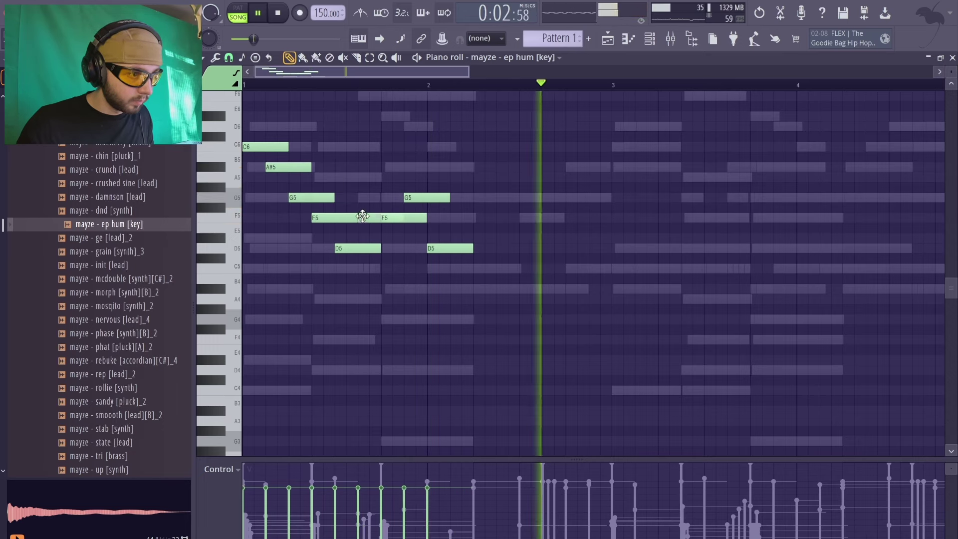
mouse_move(380, 218)
mouse_down()
mouse_move(410, 217)
mouse_move(381, 218)
mouse_up()
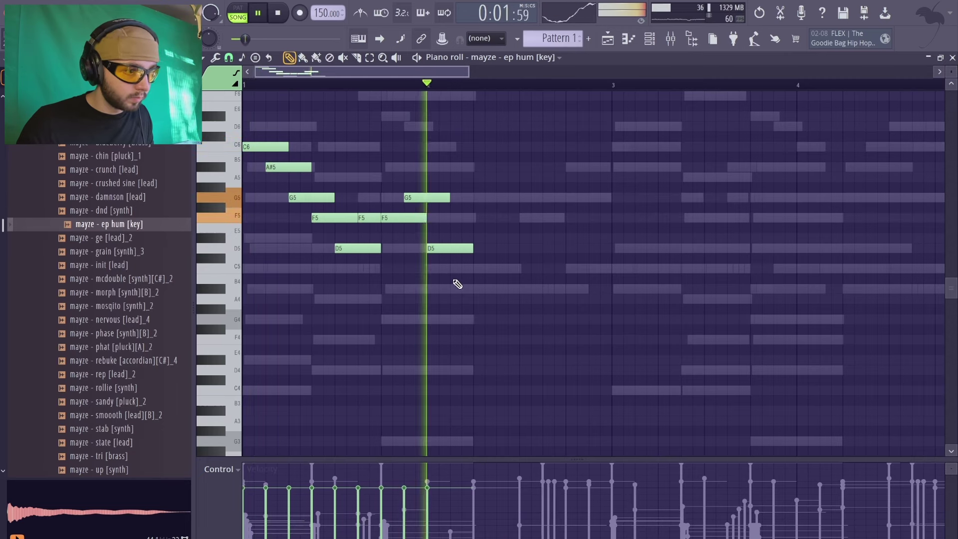
key(space)
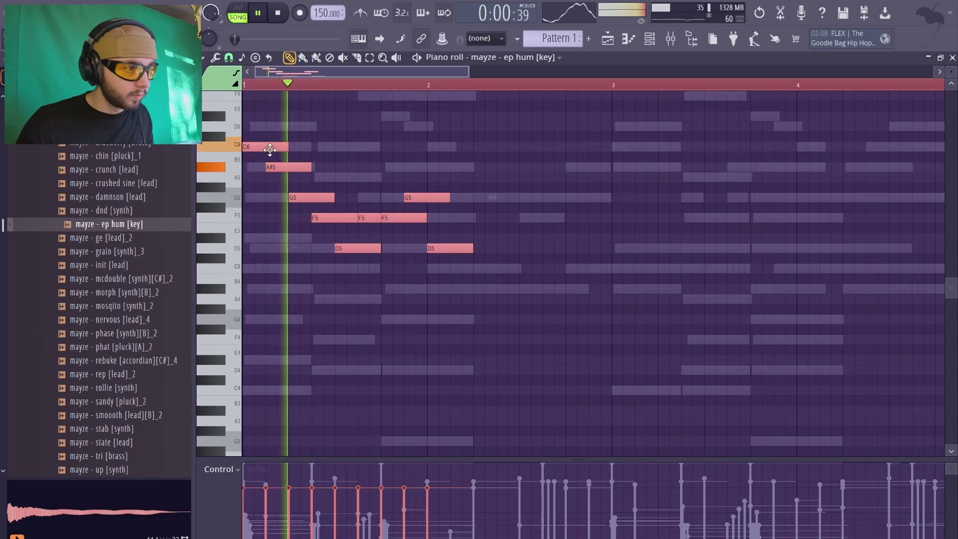
Raise the first two ep hum notes in bar 1 to D6 and C6, and try the third as A#5 during playback
key(space)
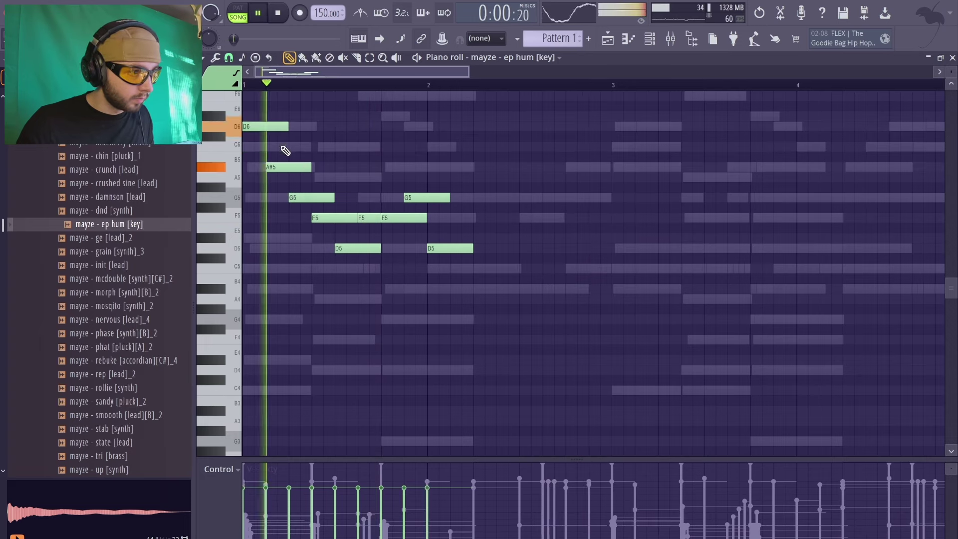
key(space)
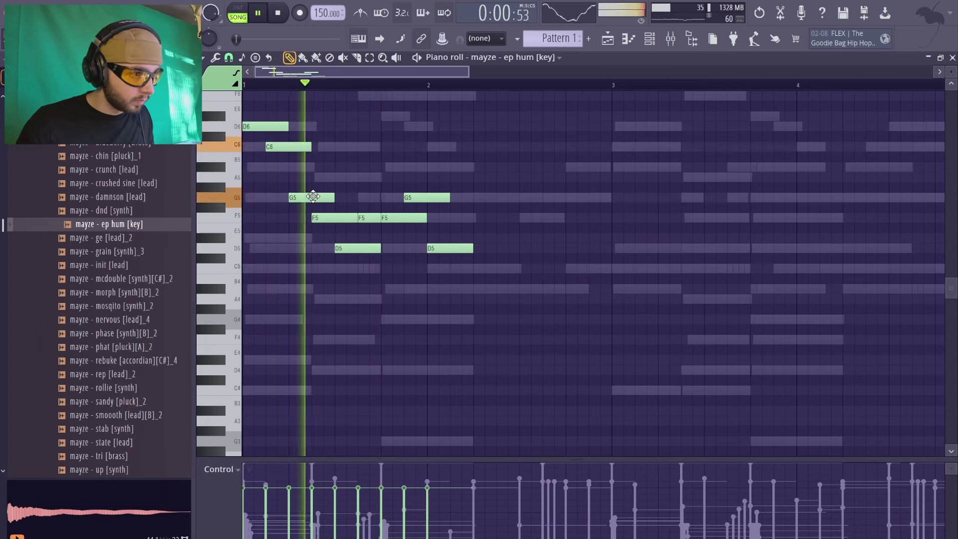
key(space)
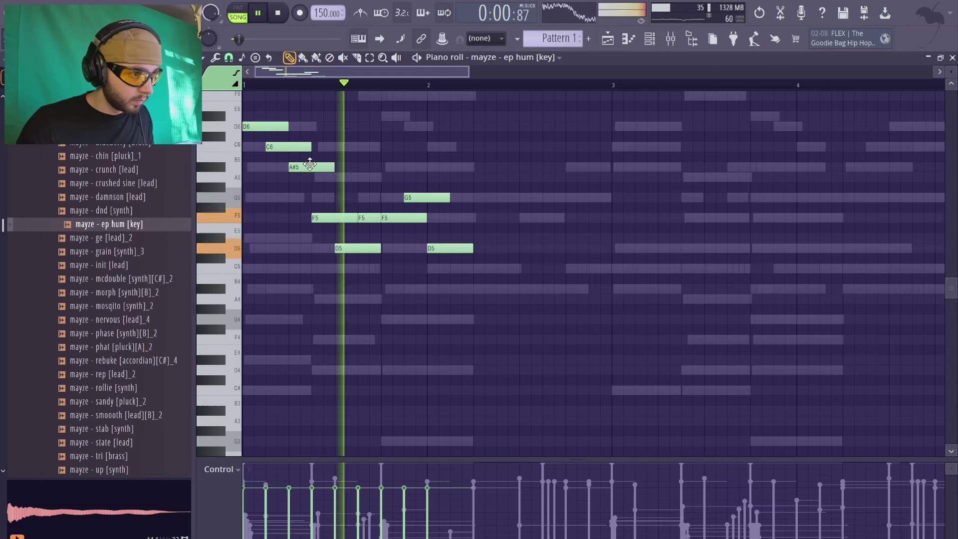
key(space)
Copy the whole ep hum phrase to bar 3 and lower the copy's first note to A#5
key(ctrl+a)
drag(276, 141, 643, 130)
ctrl+click(627, 166)
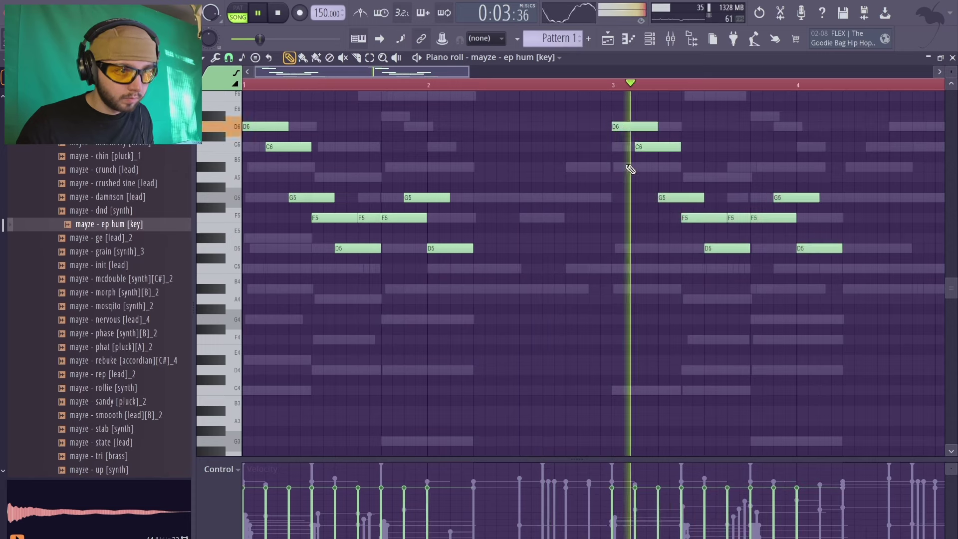
key(space)
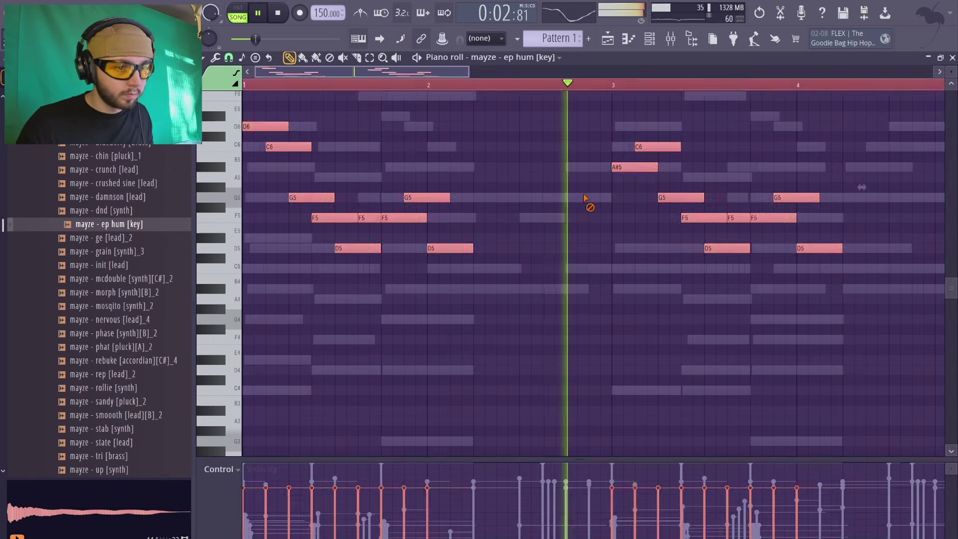
Enable the volume envelope on the ep hum channel and adjust its attack and release
scroll(588, 203, down, 2)
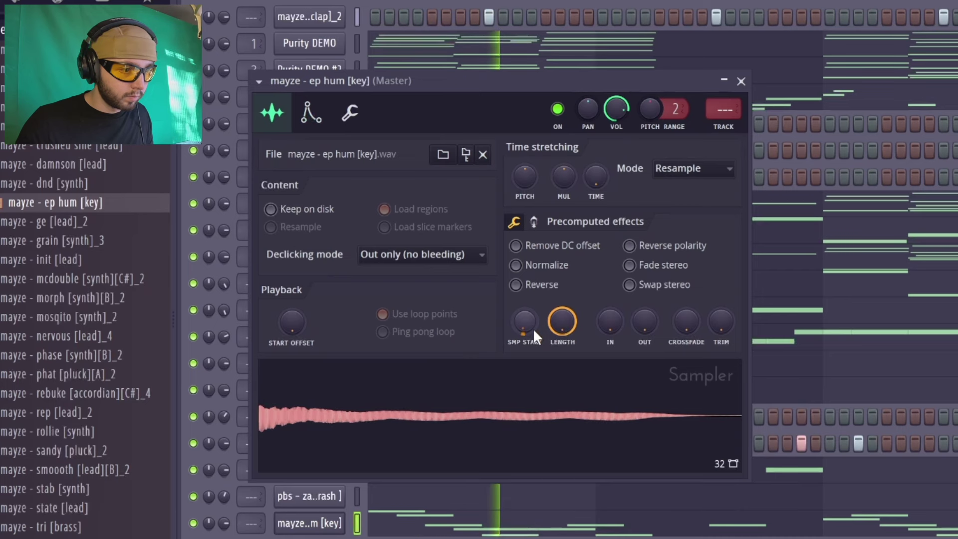
click(314, 125)
drag(312, 310, 308, 307)
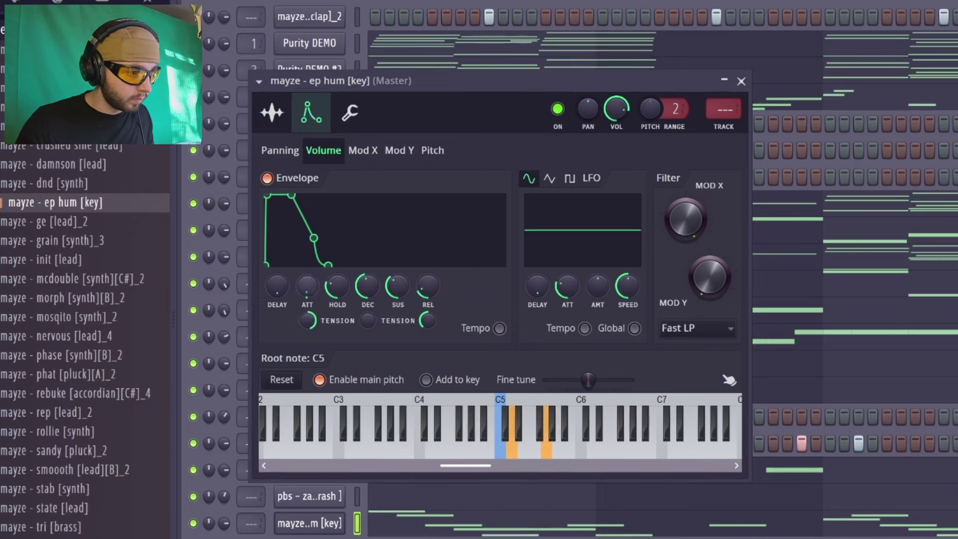
scroll(428, 285, up, 4)
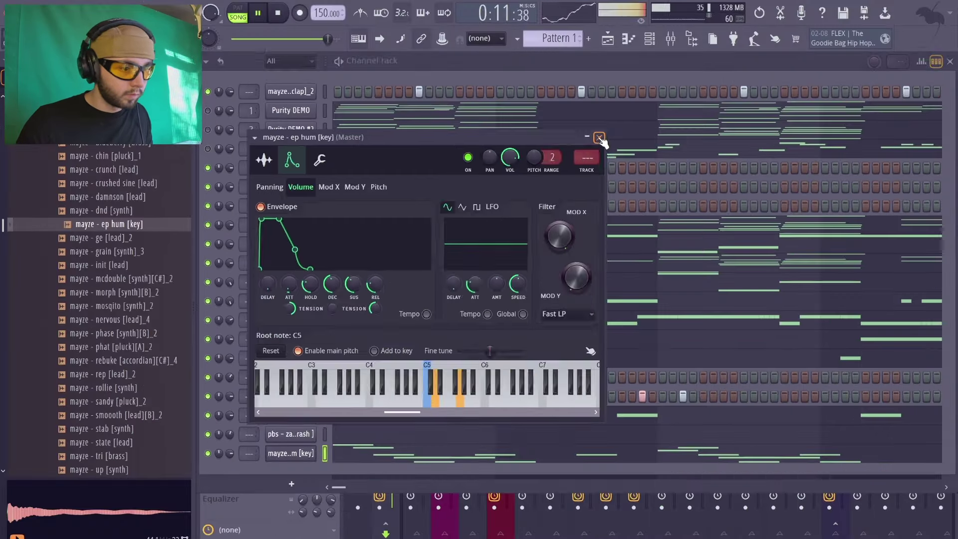
click(741, 80)
click(284, 451)
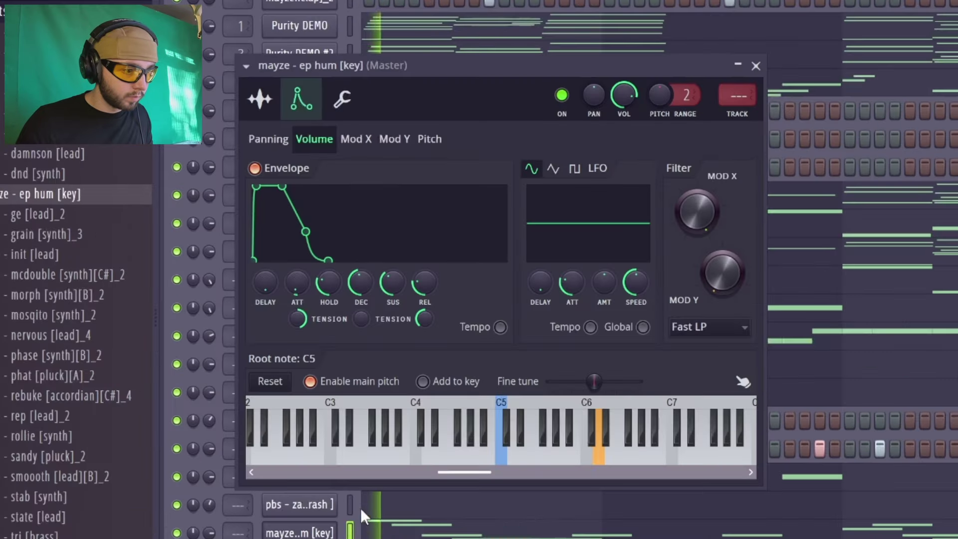
Set the ep hum sample's fade-out to maximum and move its sample start slightly later
click(260, 99)
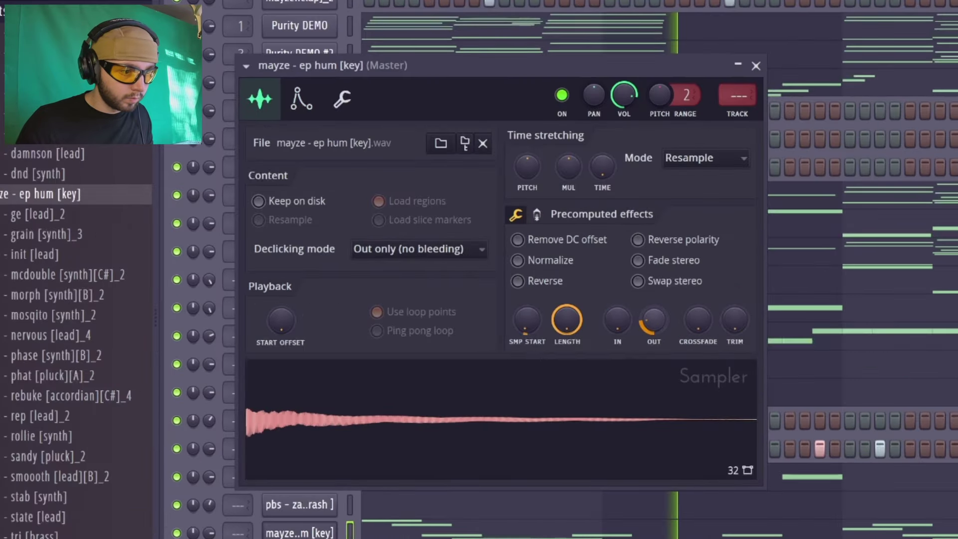
drag(648, 330, 651, 324)
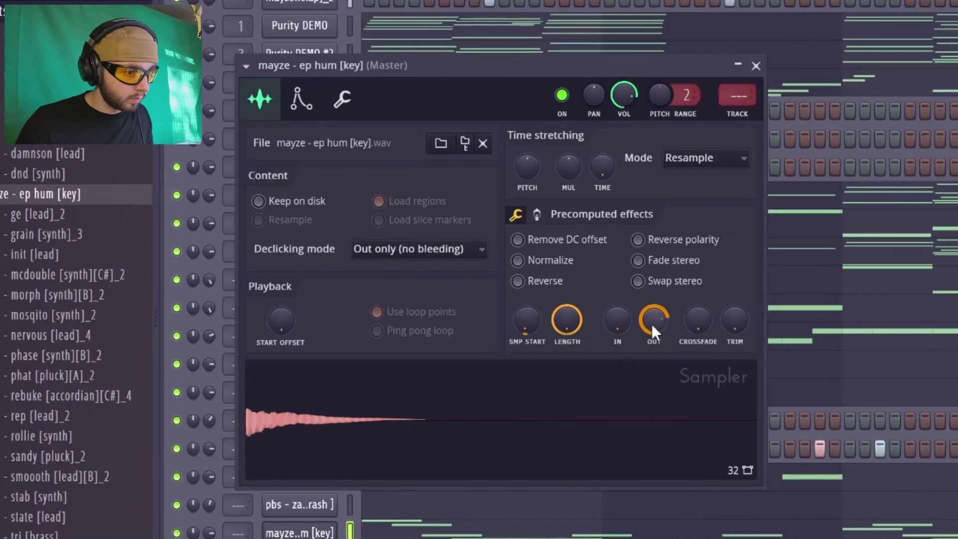
drag(652, 322, 651, 312)
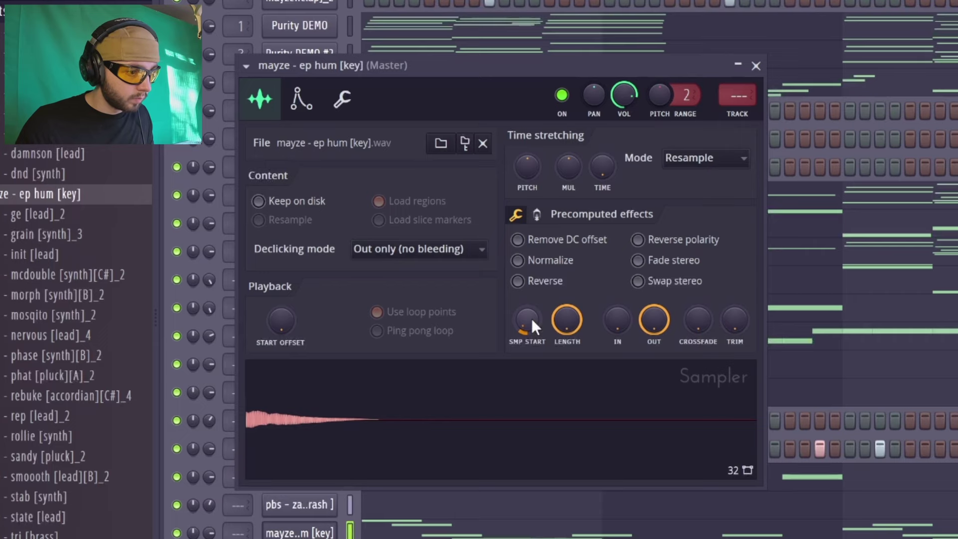
Add a C5 hi-hat late in bar 1 of the pbs - mexiko dro hi-hat pattern and delete the fast C5 roll before it
click(539, 218)
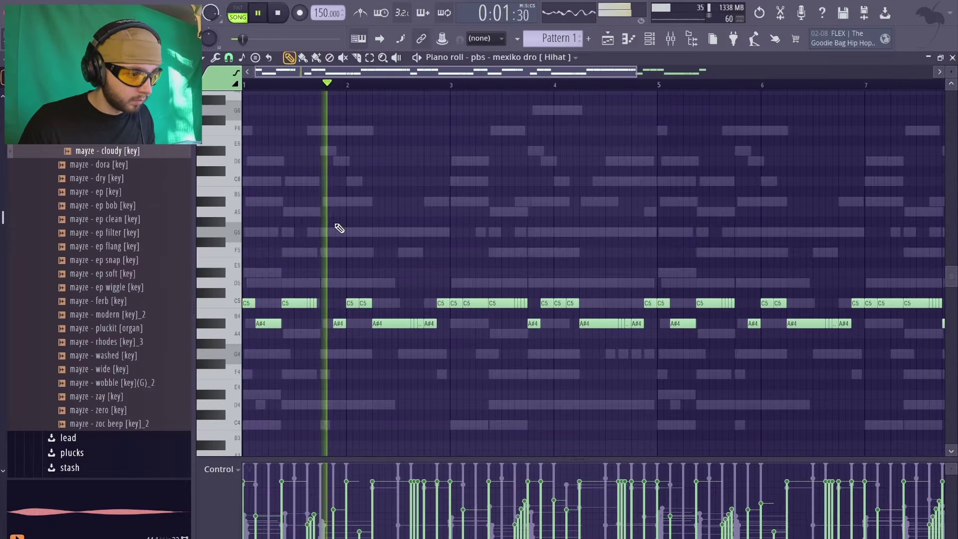
key(space)
scroll(332, 314, up, 3)
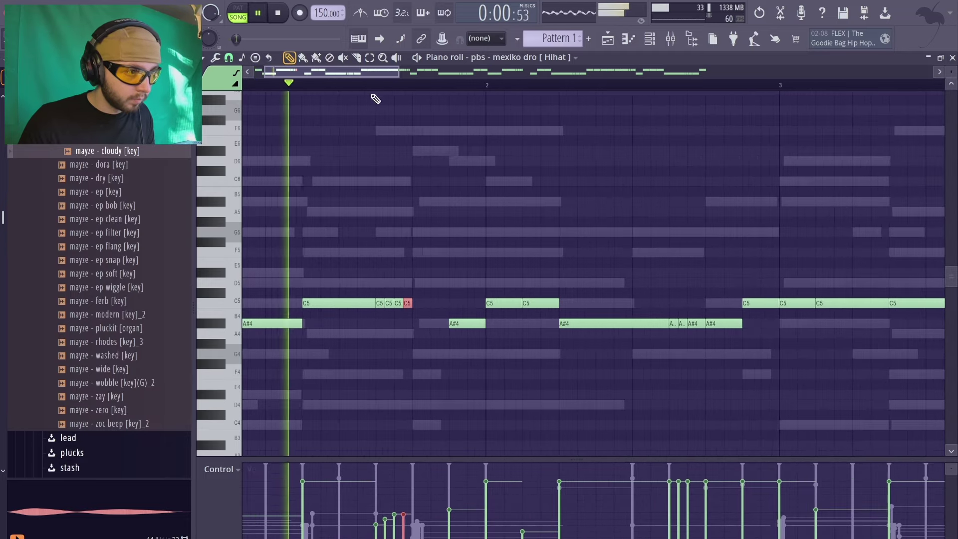
key(space)
click(479, 304)
key(space)
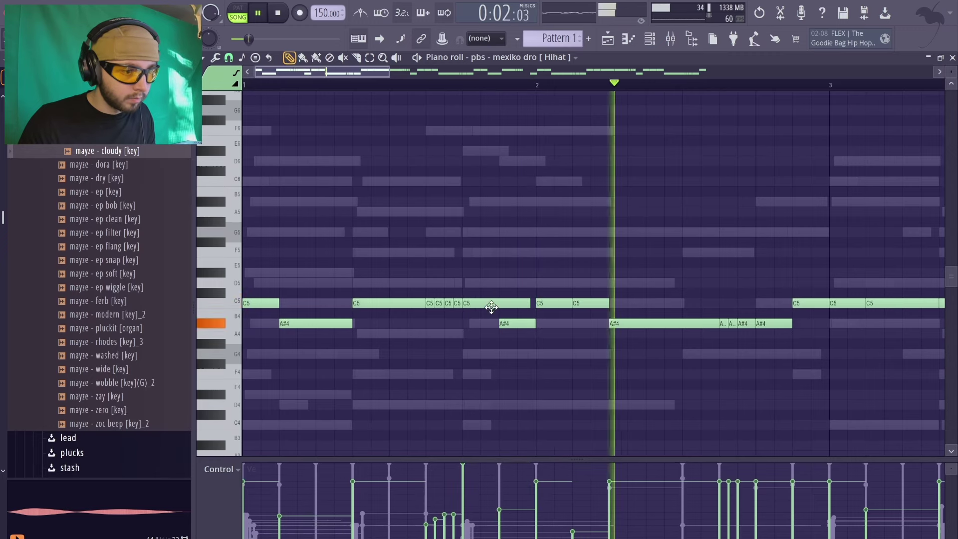
scroll(490, 305, down, 2)
right_click(363, 313)
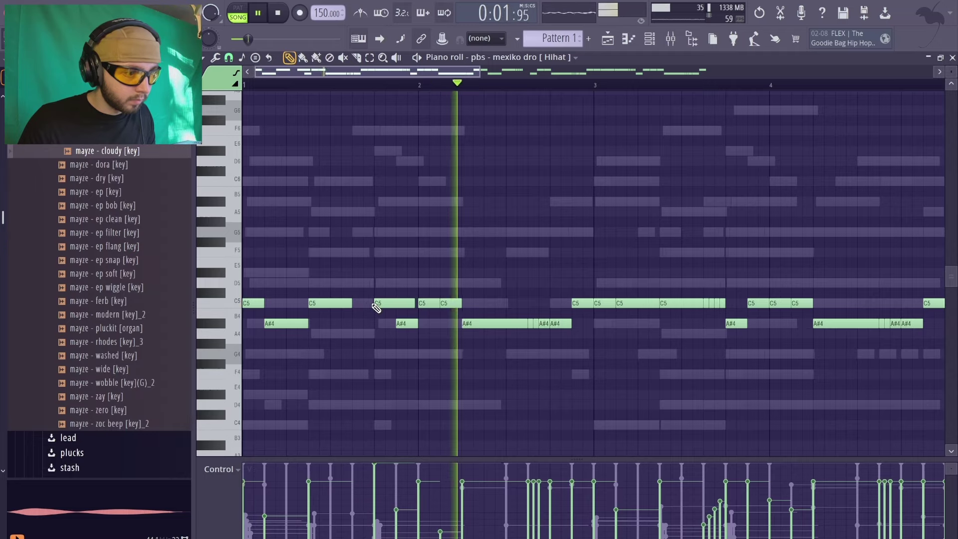
Delete the hi-hat notes from bar 3 onward and duplicate the first two bars three times to fill eight bars
scroll(423, 272, down, 3)
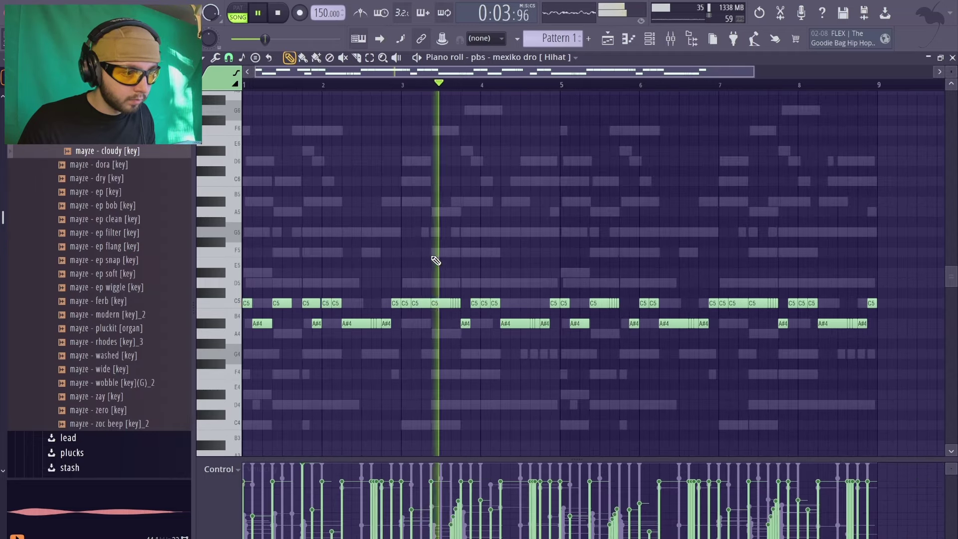
drag(410, 268, 881, 353)
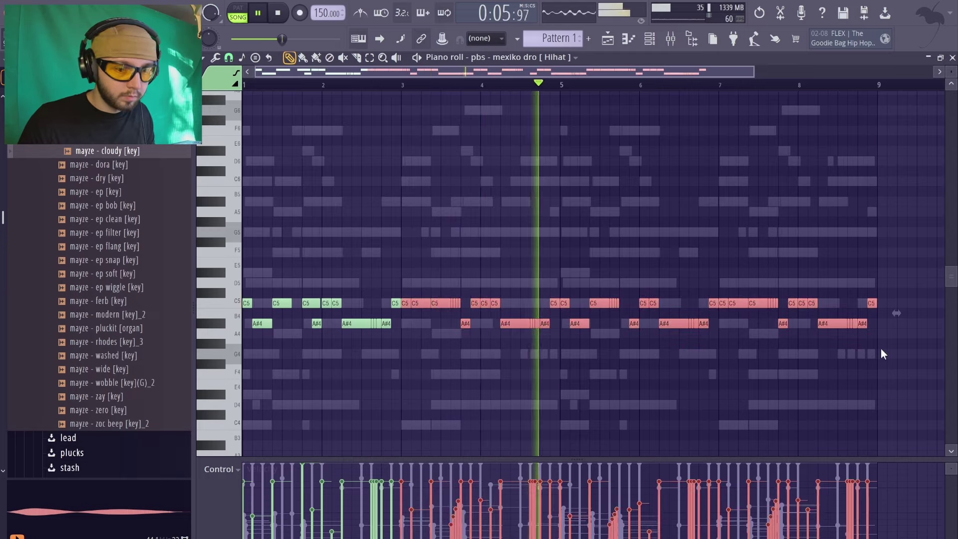
key(Delete)
key(ctrl+b)
key(ctrl+b)
key(ctrl+b)
key(ctrl+a)
right_click(657, 239)
key(ctrl+a)
right_click(655, 236)
key(ctrl+a)
right_click(655, 236)
key(ctrl+a)
right_click(655, 236)
key(ctrl+a)
right_click(656, 234)
key(ctrl+a)
right_click(656, 237)
key(ctrl+a)
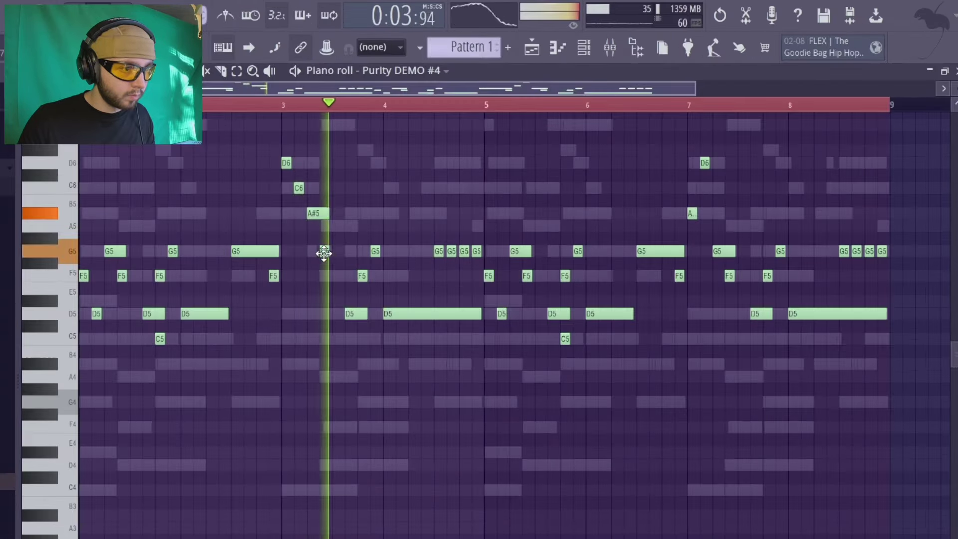
Add a G5 after the A#5 in bar 3 of Purity DEMO #4 and replace bar 7's opening notes with a copy of that descending run
click(323, 251)
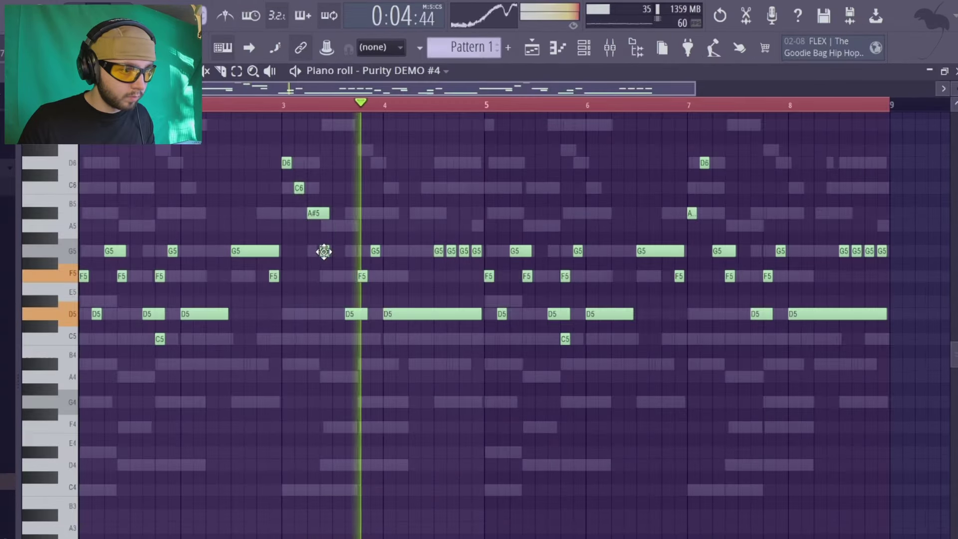
right_click(692, 213)
right_click(704, 163)
right_click(722, 251)
right_click(730, 276)
drag(282, 145, 730, 256)
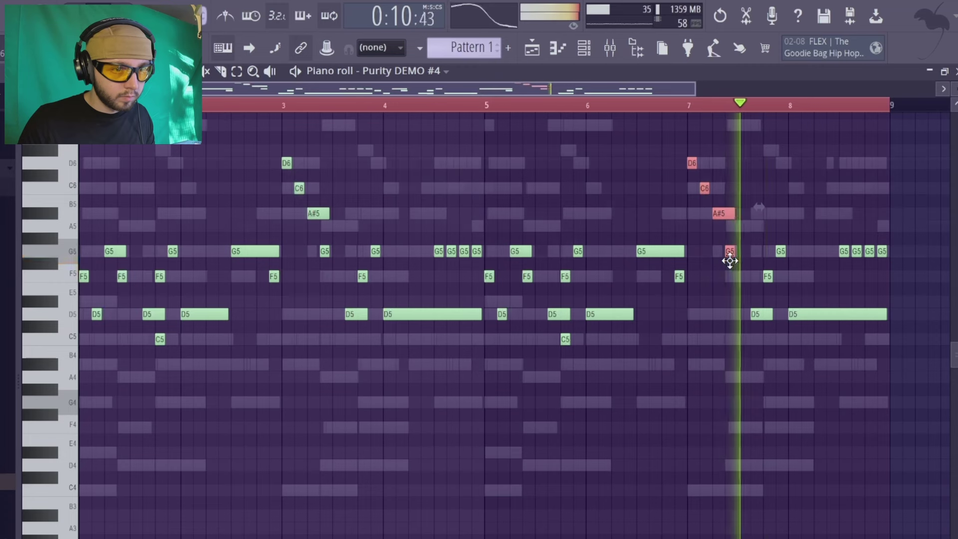
Lower the A#5 and G5 ending the descending runs in bars 7 and 3 to G5 and F5
click(639, 180)
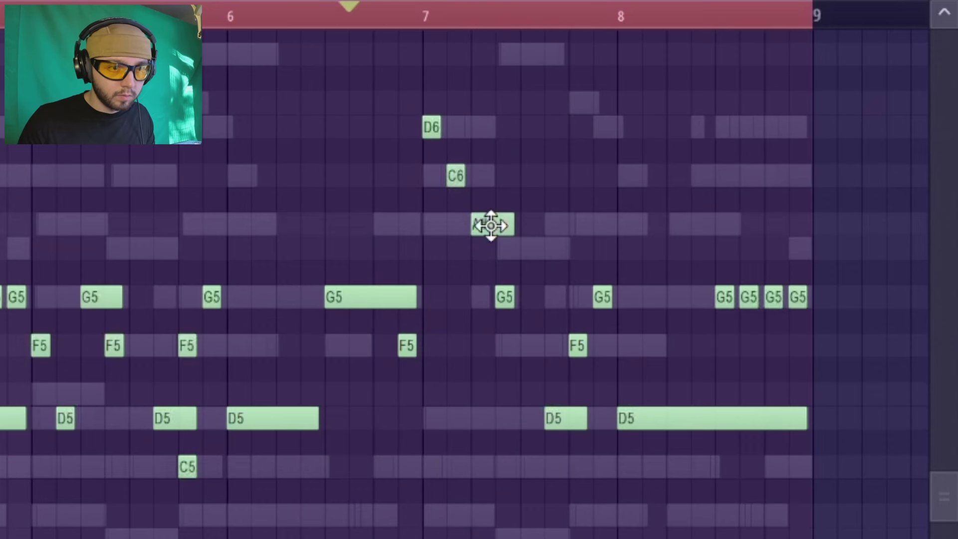
drag(490, 225, 499, 339)
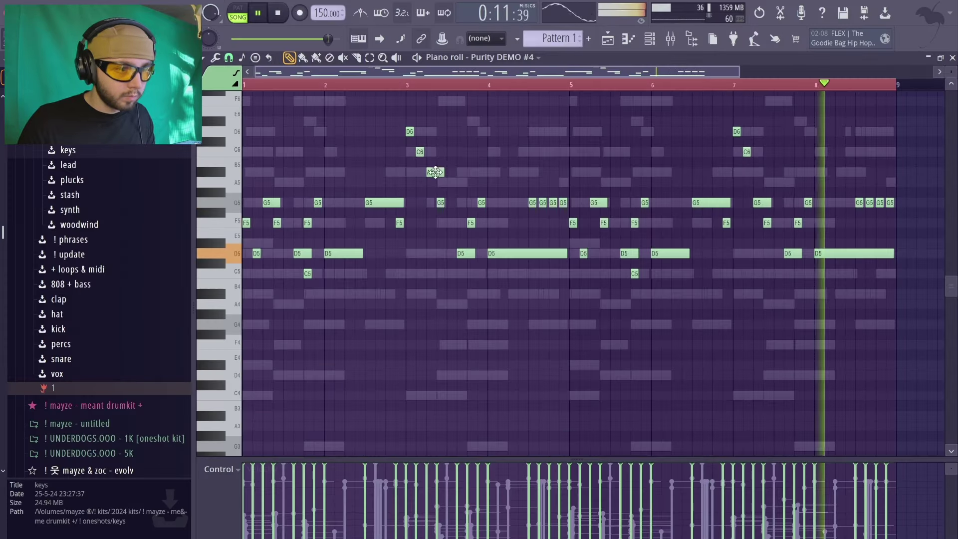
drag(440, 172, 439, 203)
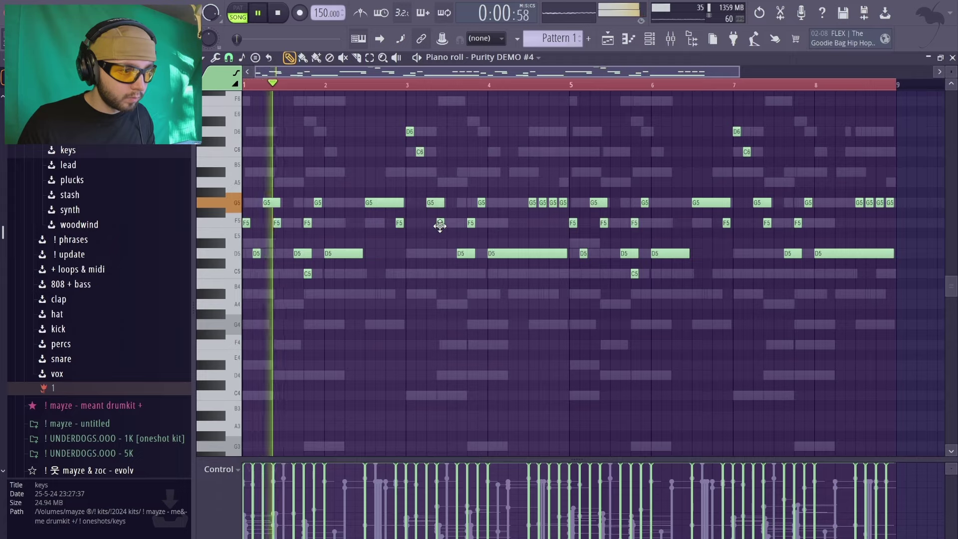
Audition the Purity DEMO #4 mixer track in solo, then bring the other active tracks back in
key(F6)
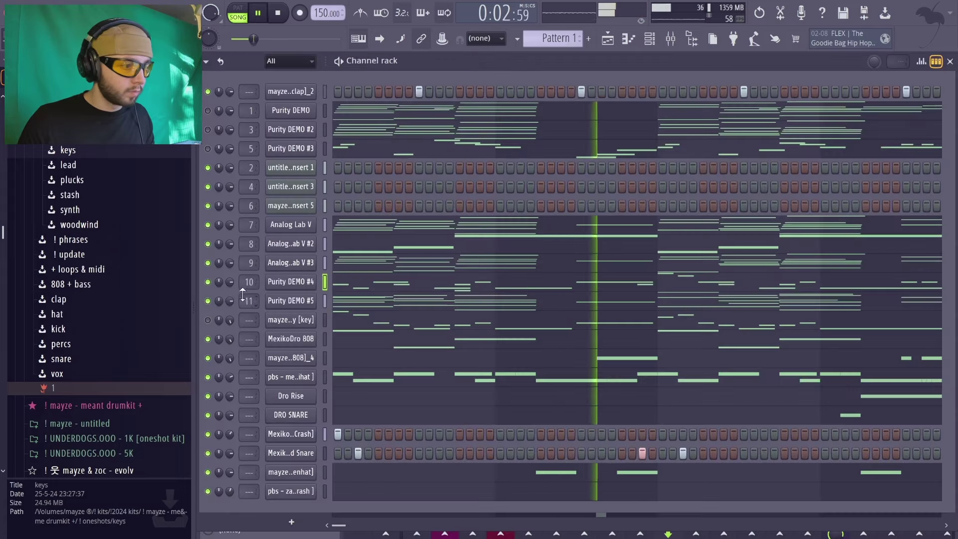
key(F9)
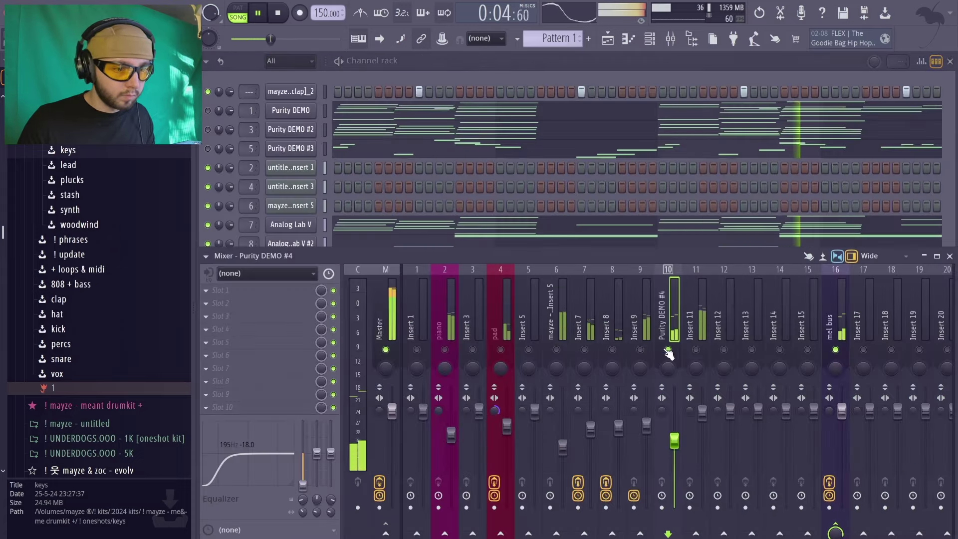
right_click(668, 349)
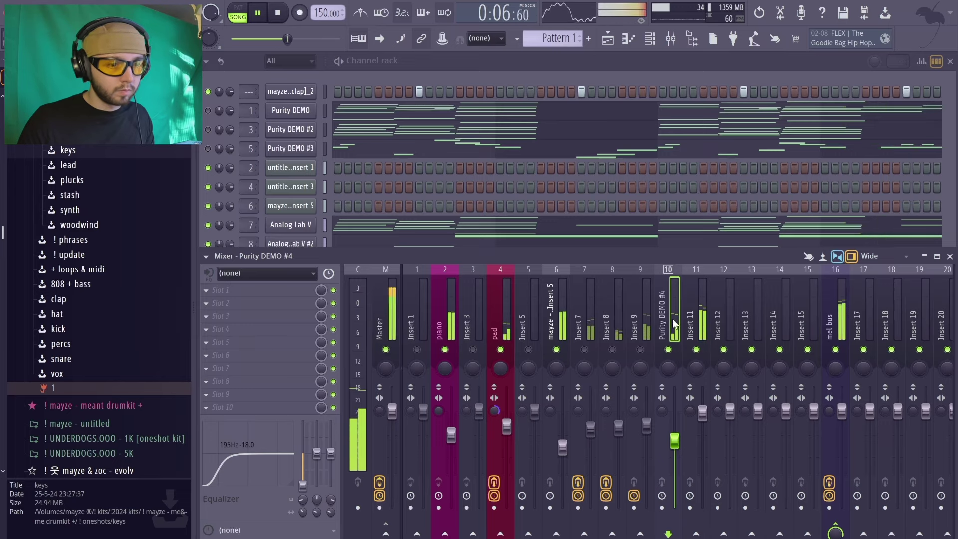
key(F9)
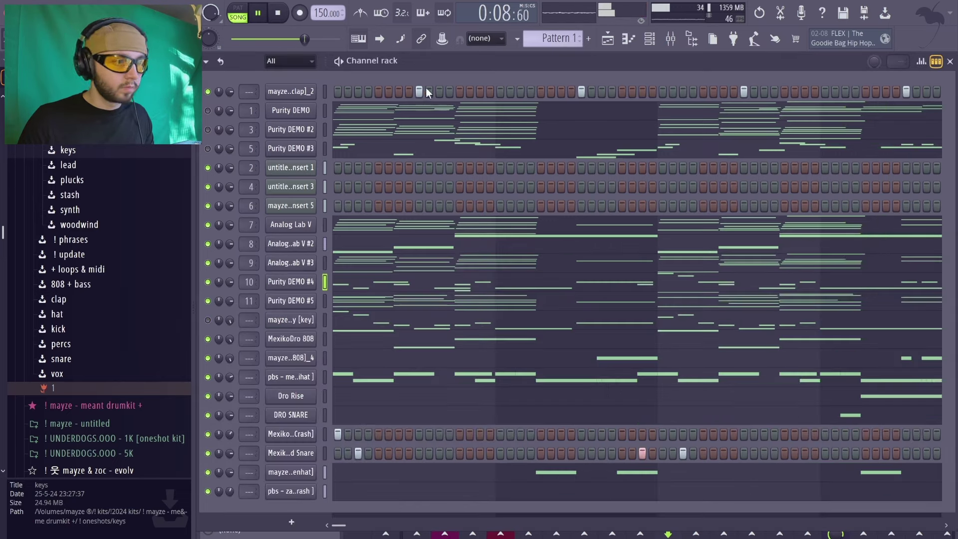
Lower the Purity DEMO #4 track's volume slightly in the mixer
click(665, 39)
click(562, 319)
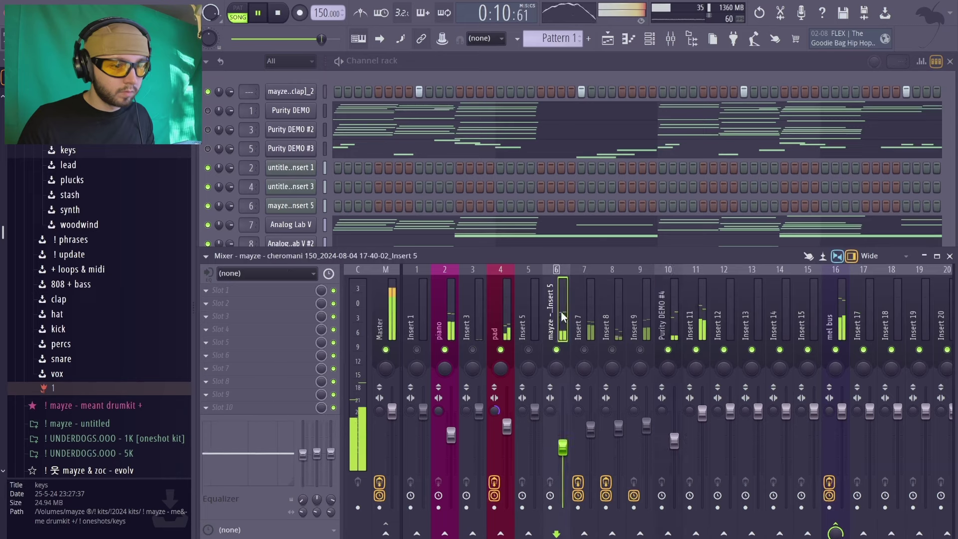
click(673, 315)
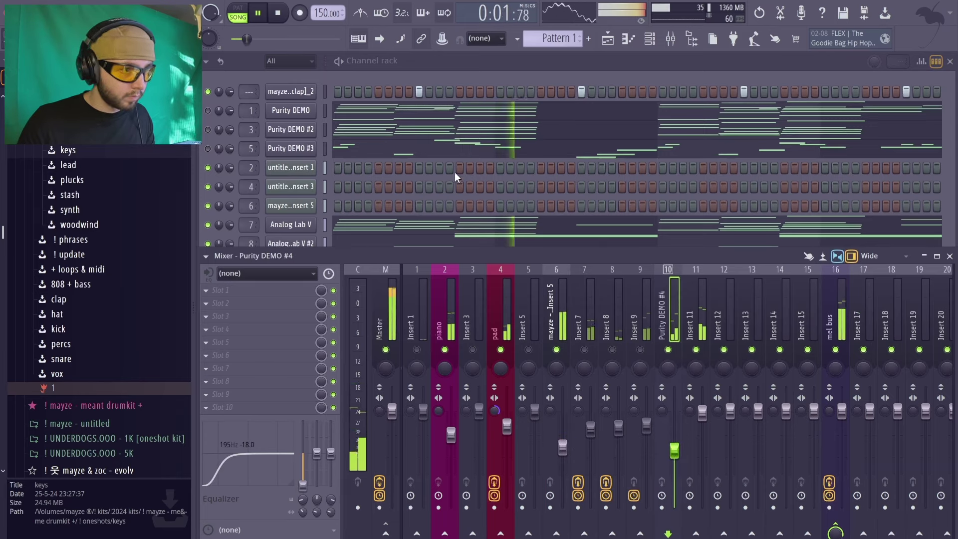
key(F9)
Transpose all Purity DEMO #4 notes down one octave
click(370, 281)
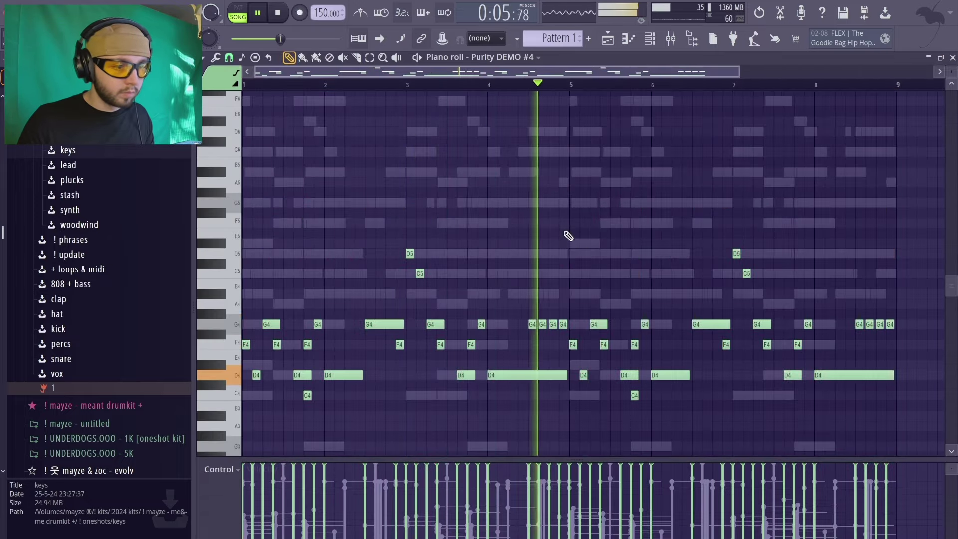
click(951, 58)
Rebalance the melody levels in the mixer: raise Purity DEMO #4, unmute and lower Insert 9, and raise mixer track 6
click(670, 41)
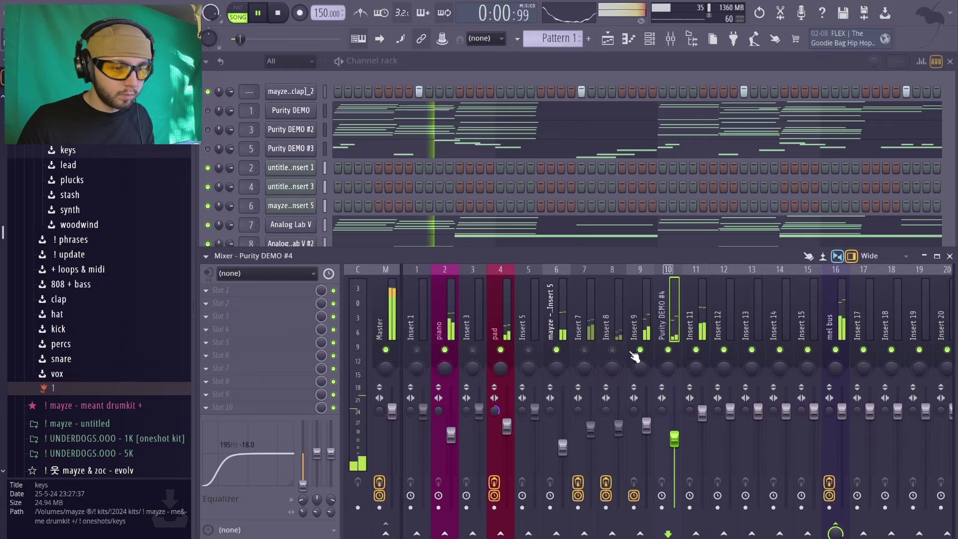
drag(646, 424, 646, 435)
drag(562, 446, 562, 438)
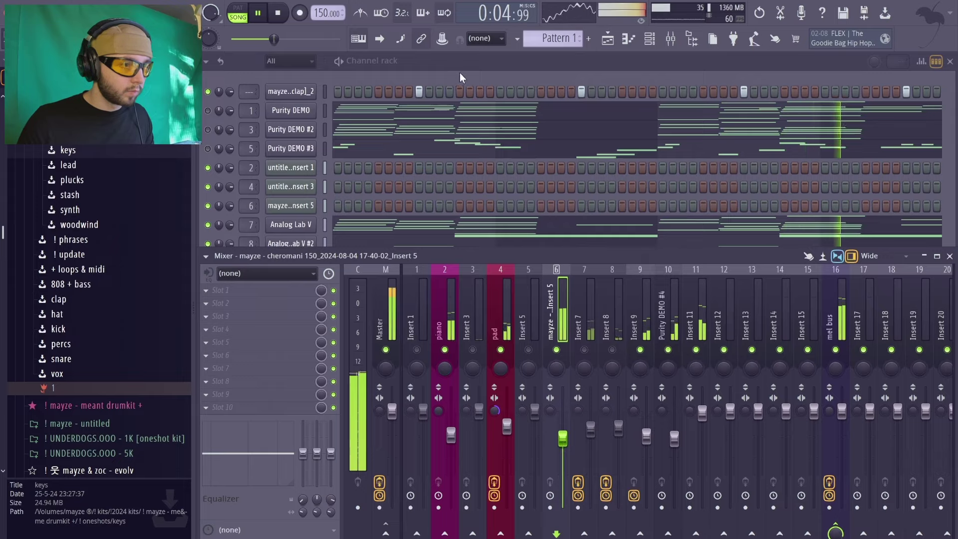
key(F9)
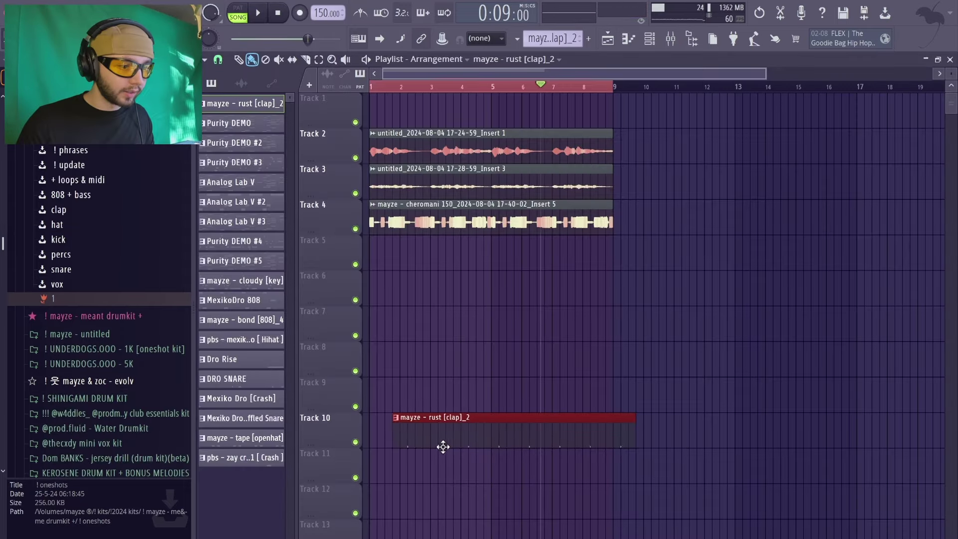
Align the mayze - rust [clap]_2 clip on playlist Track 10 with the start of bar 1
drag(442, 446, 420, 447)
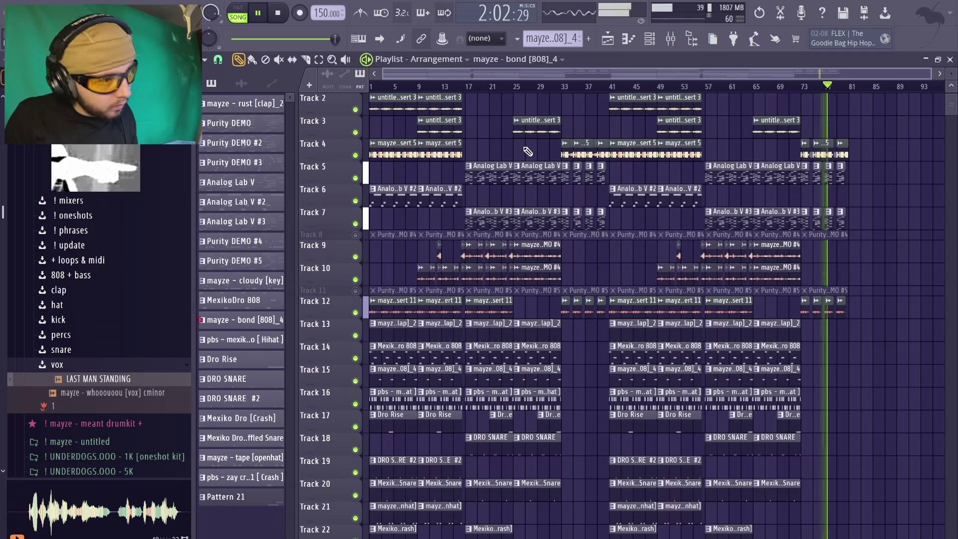
Stop the playback of the full arrangement in the playlist
key(space)
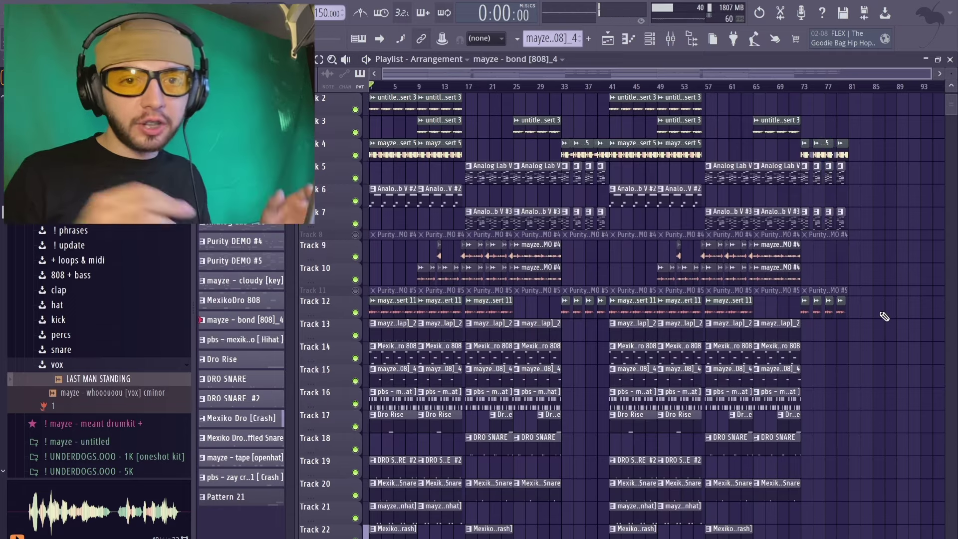